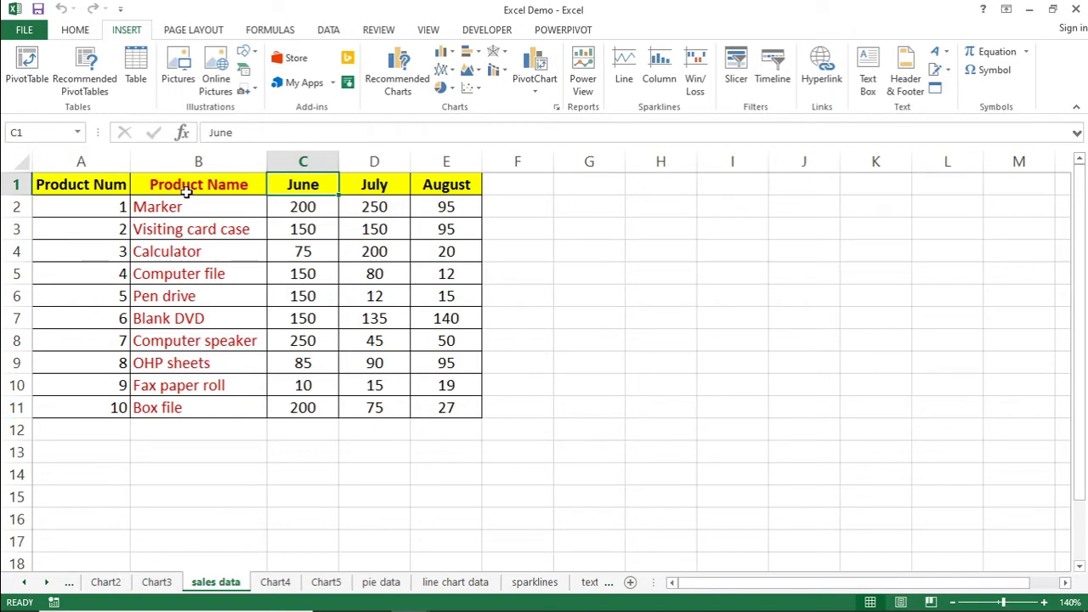
# Insert a 2-D clustered column chart from the product names and the June to August sales in B1:E11.
pyautogui.moveTo(186, 185); pyautogui.dragTo(428, 400)
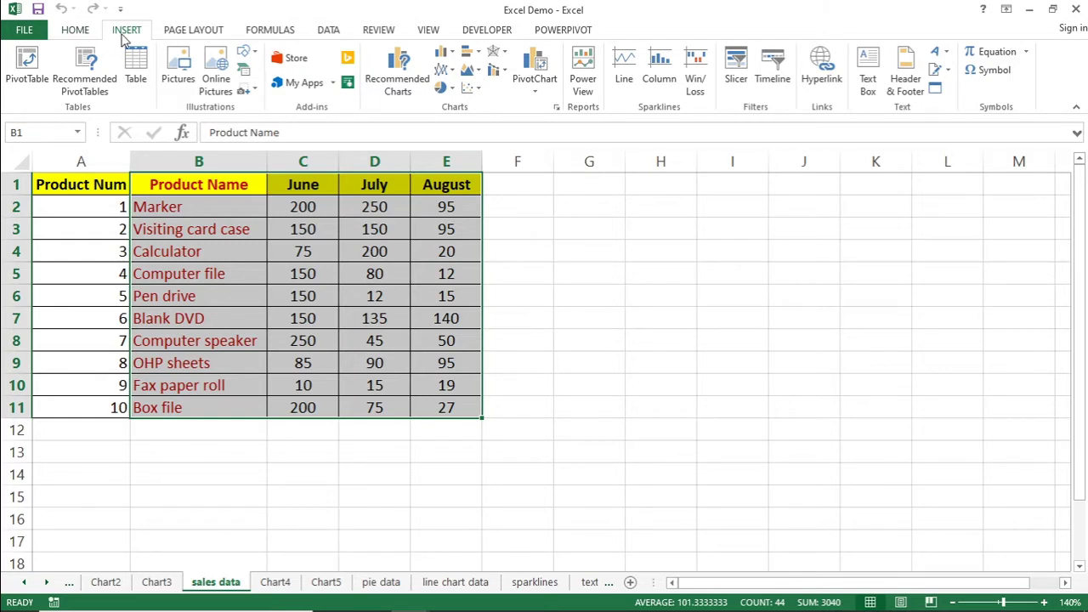
pyautogui.click(91, 32)
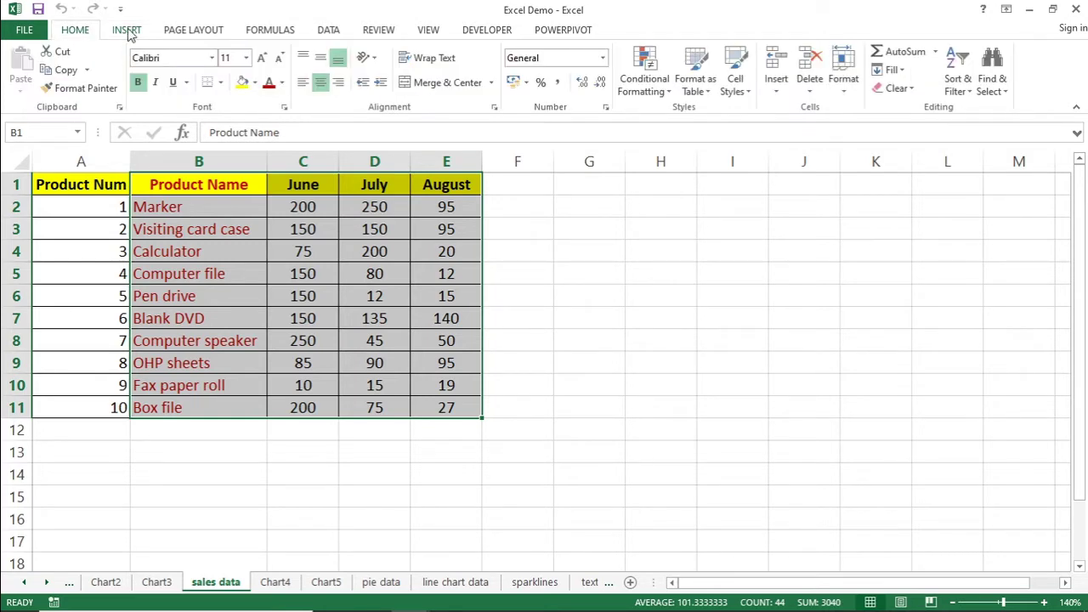
pyautogui.click(127, 30)
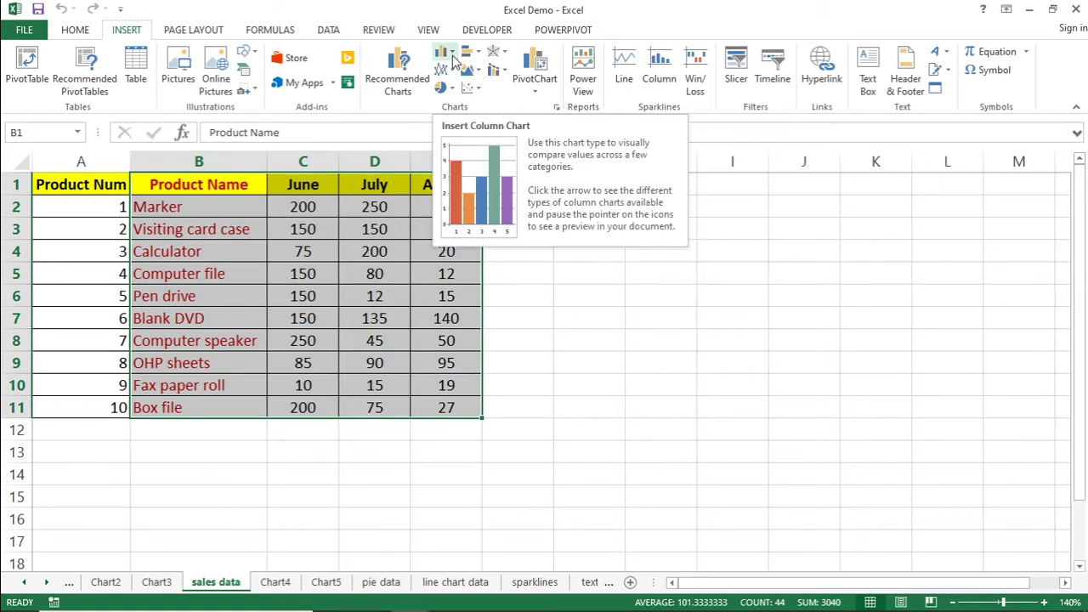
pyautogui.click(453, 53)
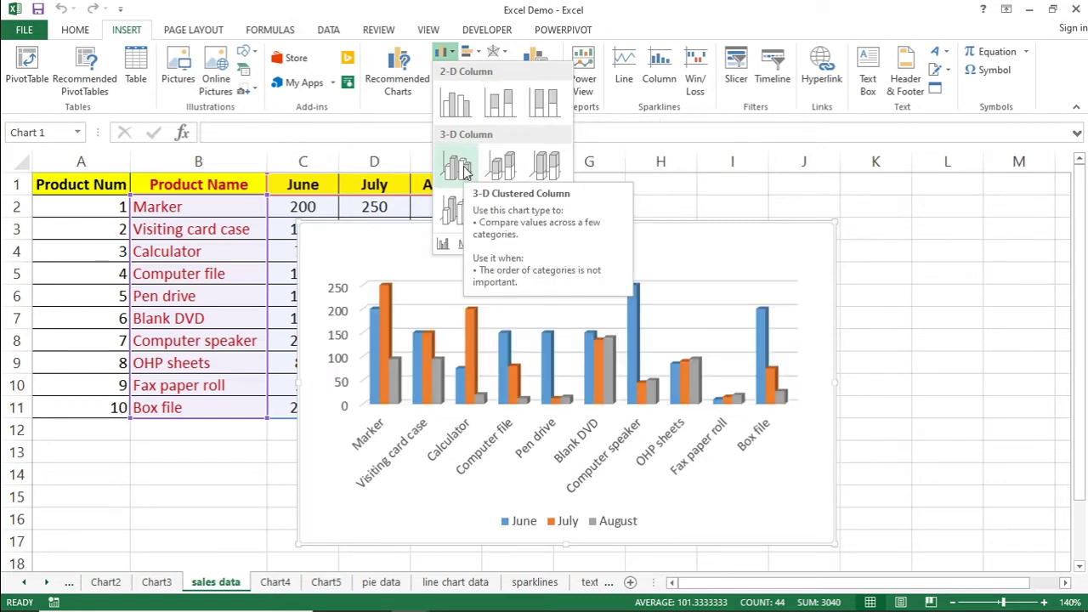
pyautogui.click(464, 118)
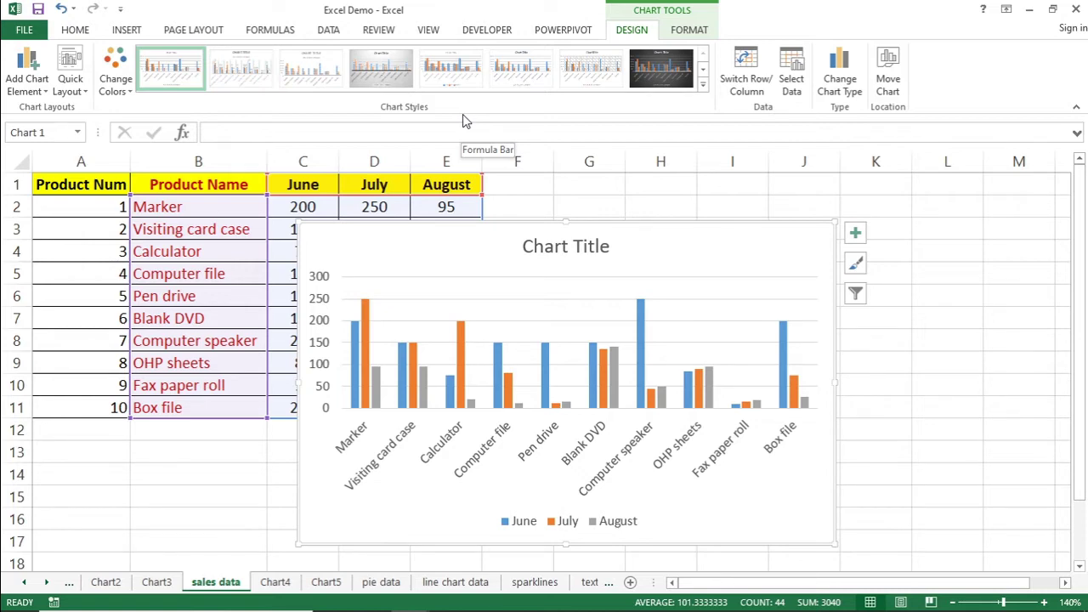
# Place the column chart beside the sales table and shrink it so it clears the table's columns.
pyautogui.moveTo(654, 240); pyautogui.dragTo(848, 213)
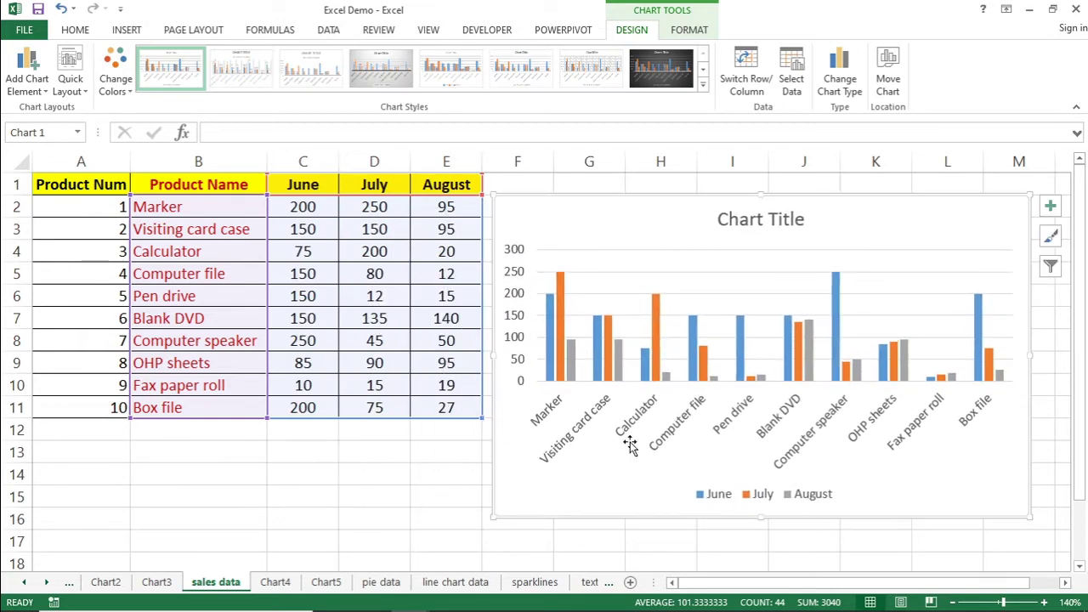
pyautogui.moveTo(493, 515); pyautogui.dragTo(538, 481)
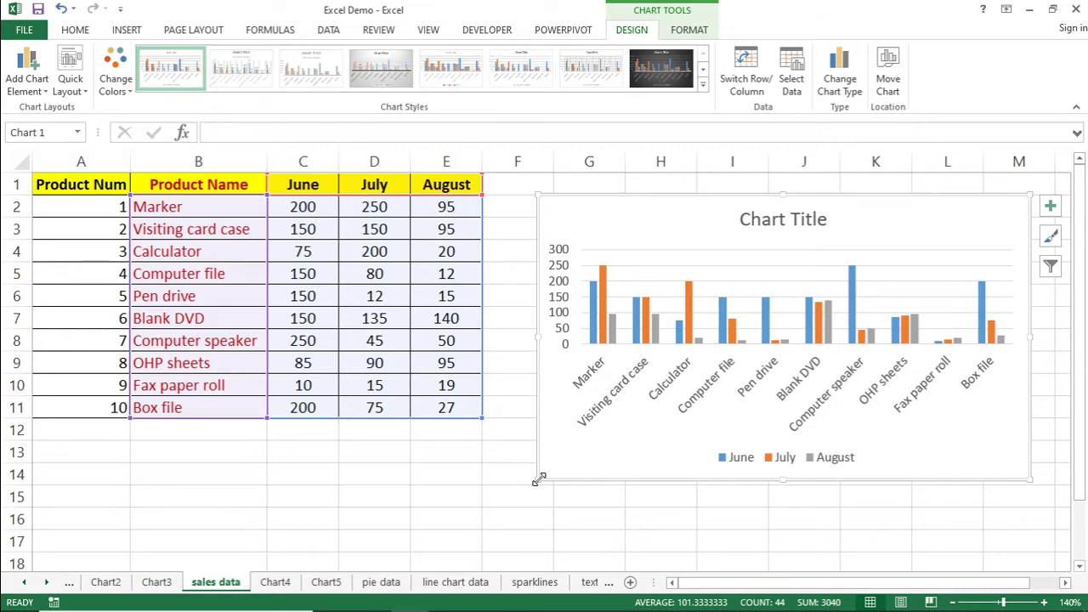
pyautogui.click(459, 448)
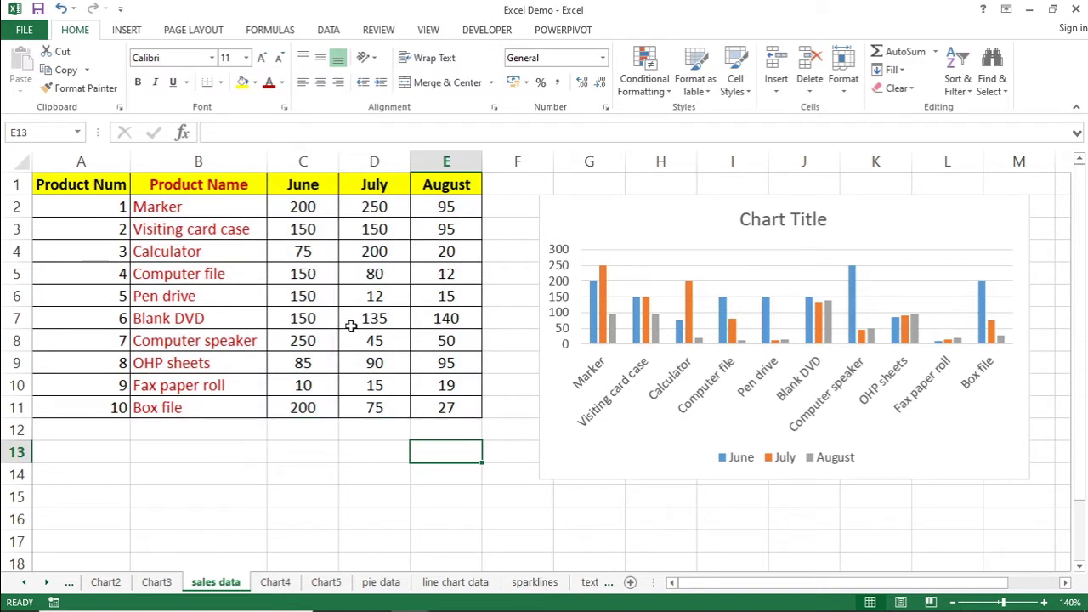
# Set the Calculator's June sales value in cell C4 to 150.
pyautogui.click(308, 251)
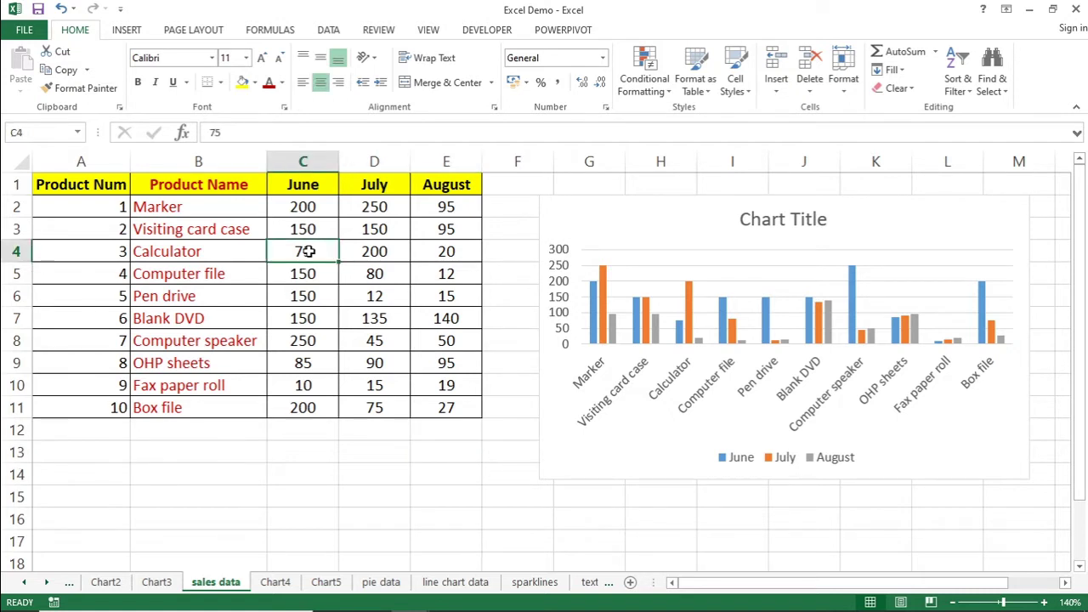
pyautogui.write('150')
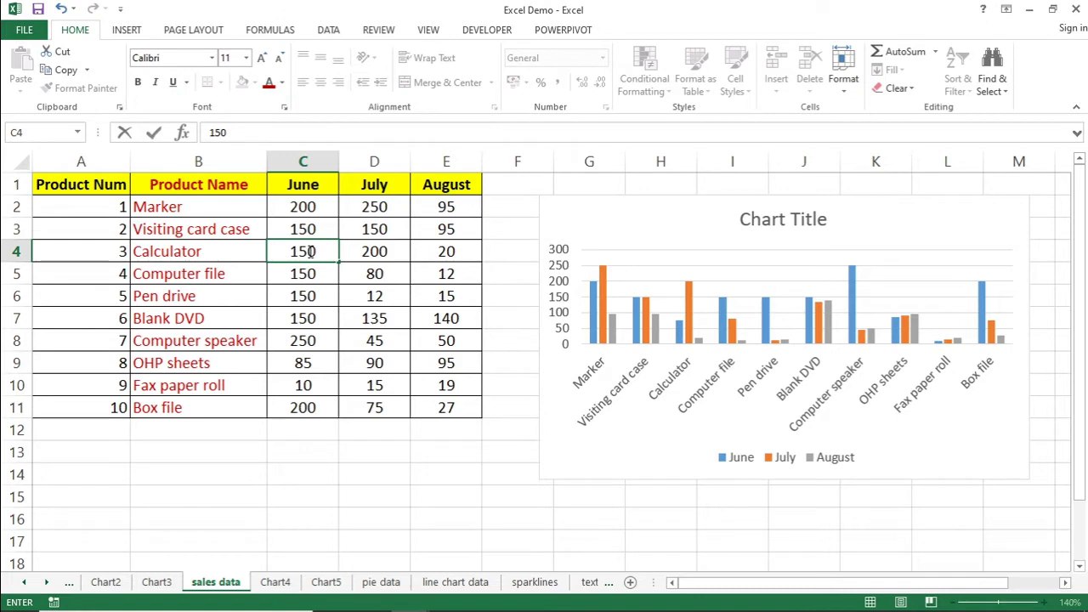
pyautogui.press('Return')
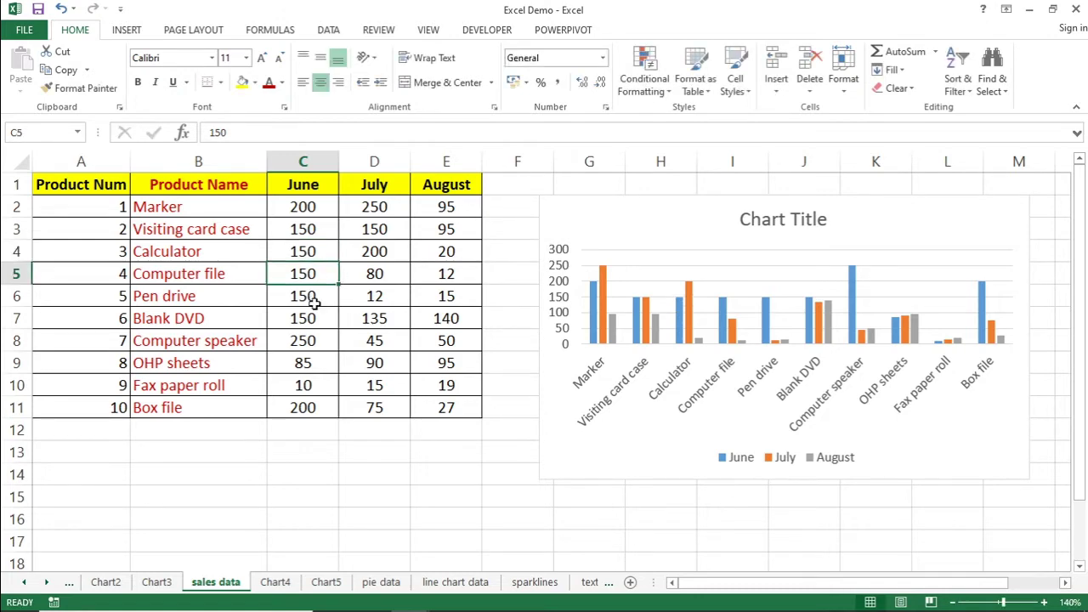
# Change the Calculator's June sales in cell C4 to 250.
pyautogui.click(320, 253)
pyautogui.write('250')
pyautogui.press('Return')
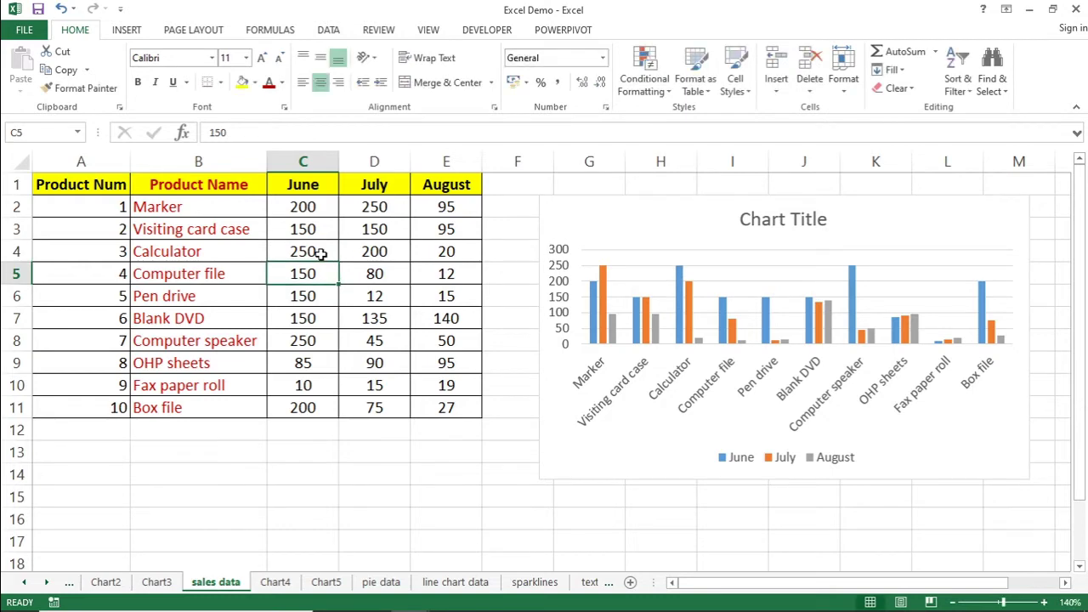
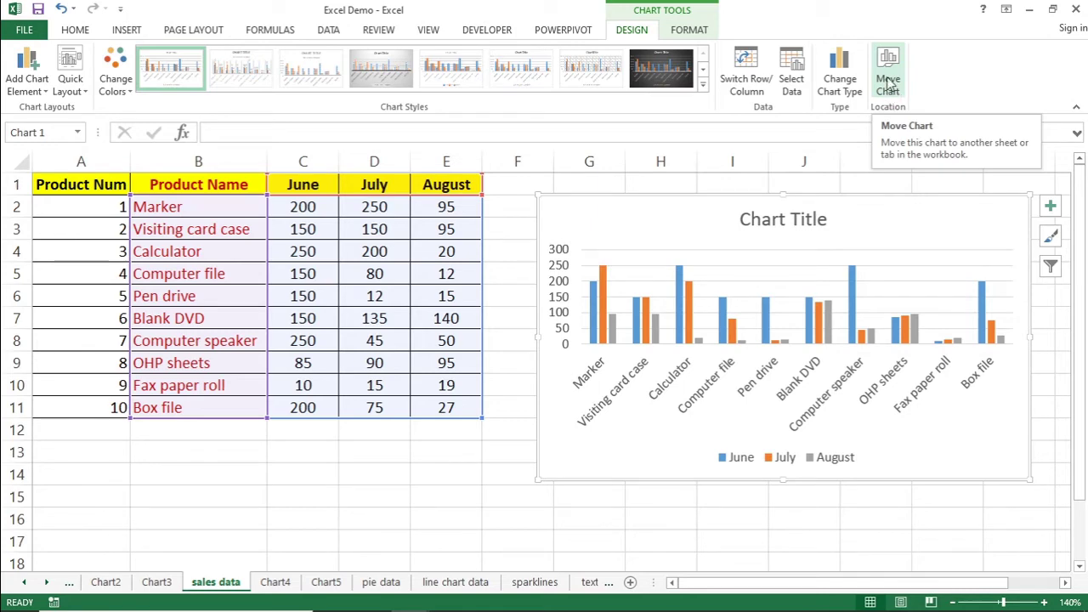
# Move the column chart to a new sheet named "sales chart".
pyautogui.click(889, 83)
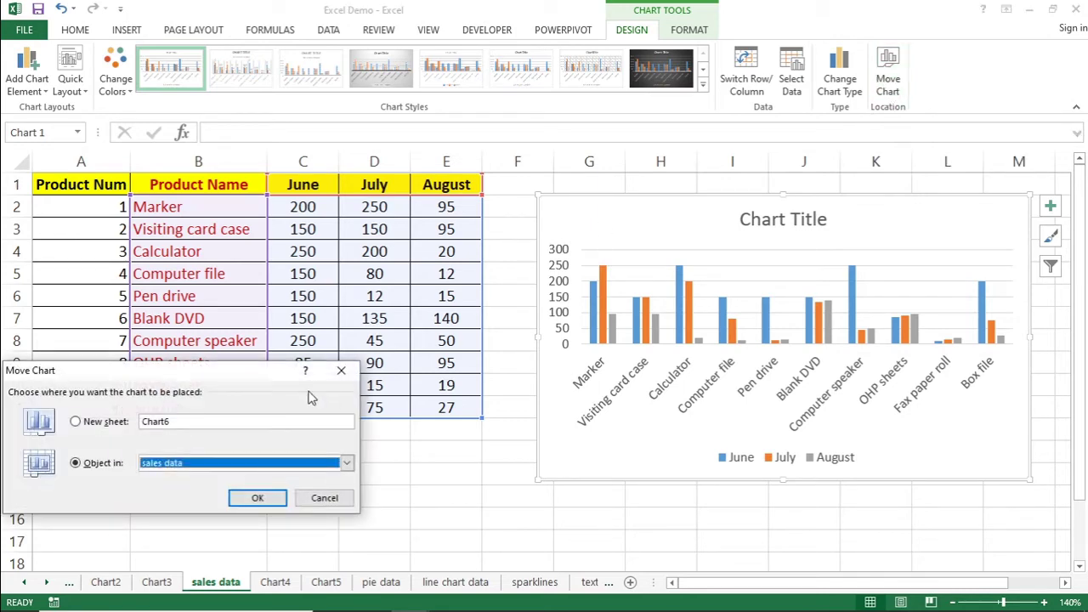
pyautogui.moveTo(192, 380); pyautogui.dragTo(448, 231)
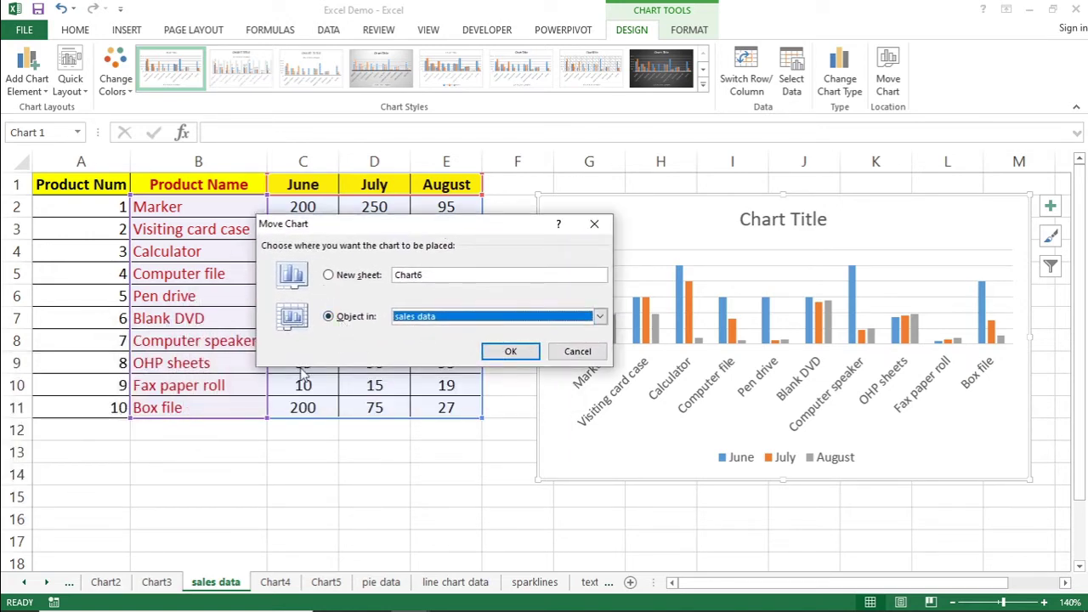
pyautogui.click(462, 320)
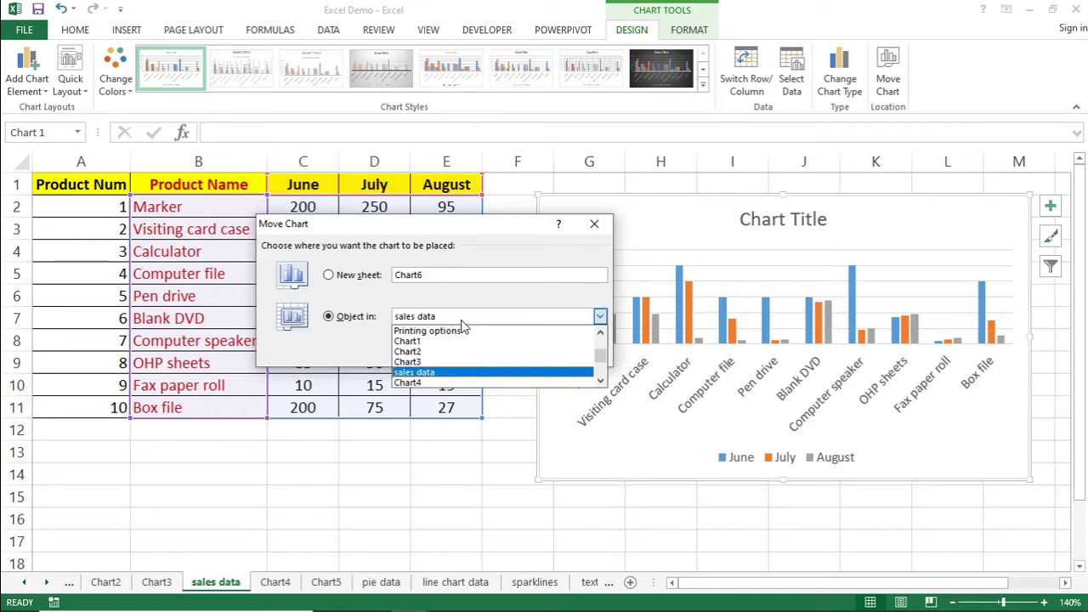
pyautogui.click(371, 283)
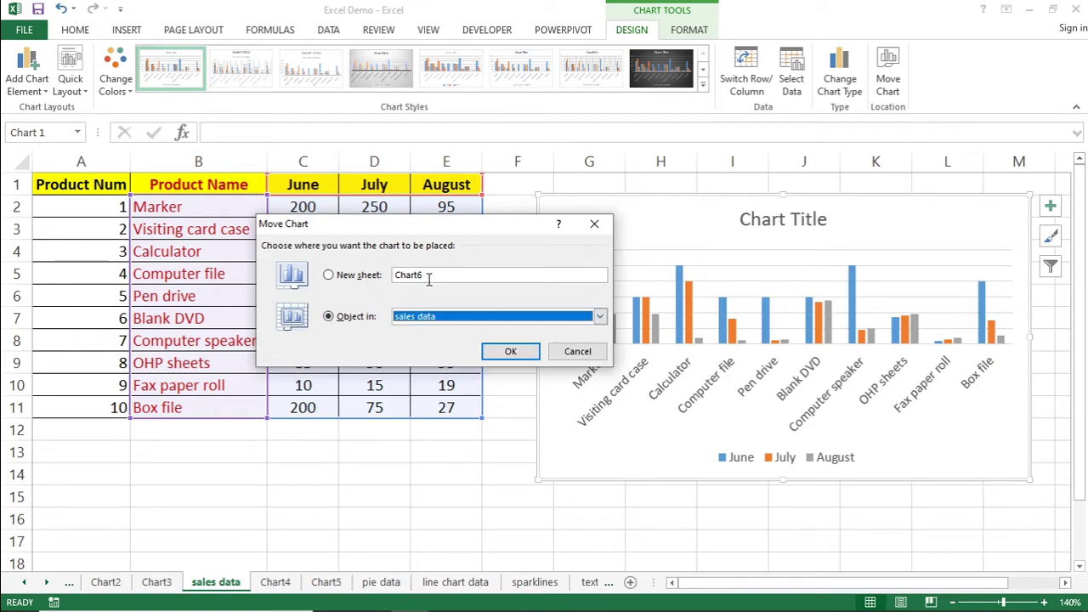
pyautogui.click(357, 281)
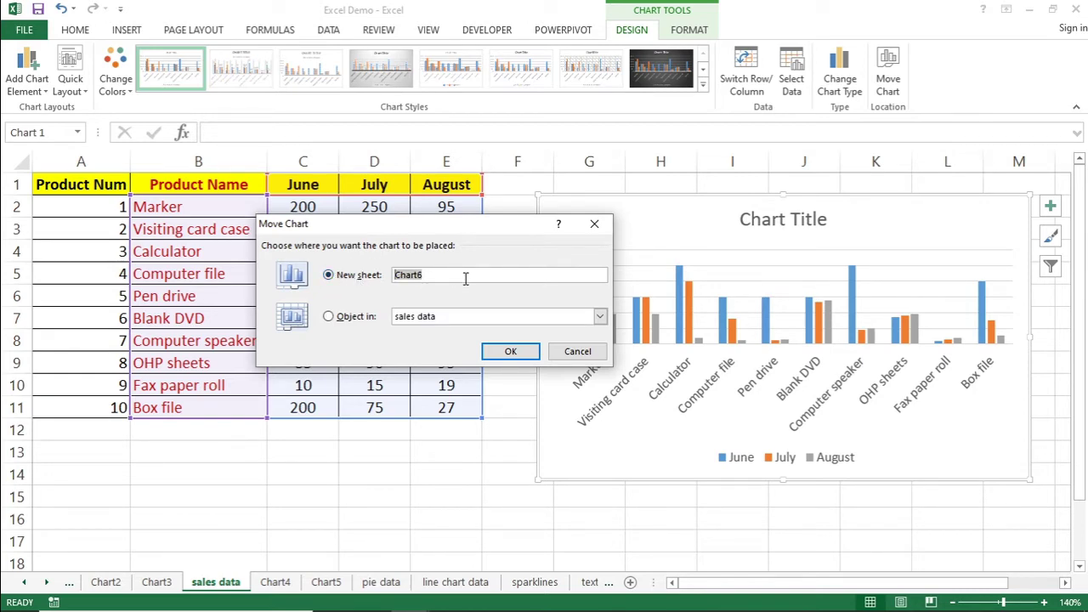
pyautogui.press('BackSpace')
pyautogui.write('sales chart')
pyautogui.click(499, 357)
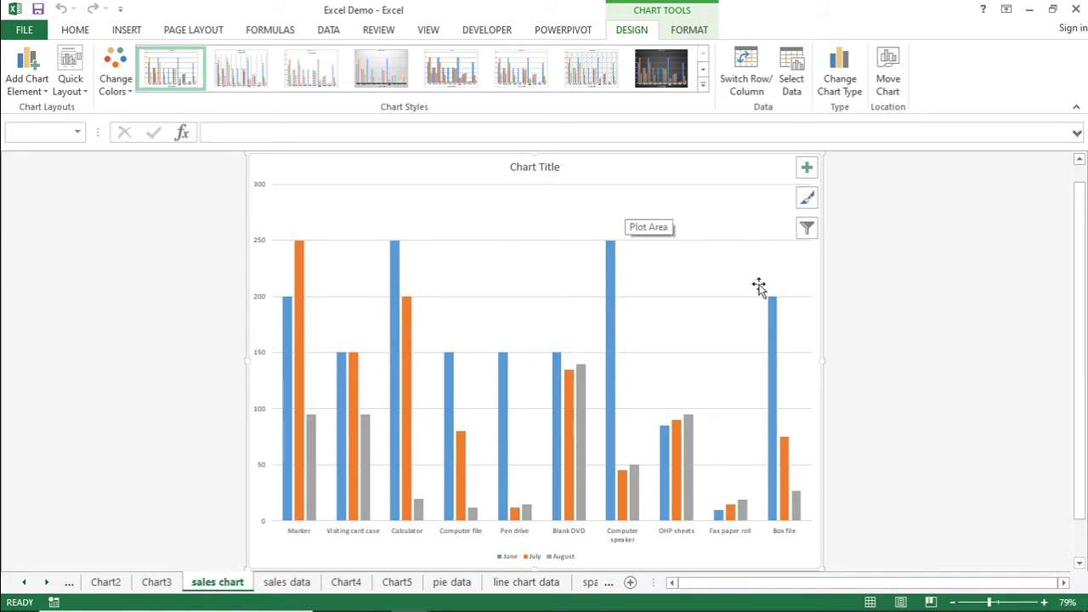
# Check the source table on the sales data sheet and return to the chart on the sales chart sheet.
pyautogui.click(286, 584)
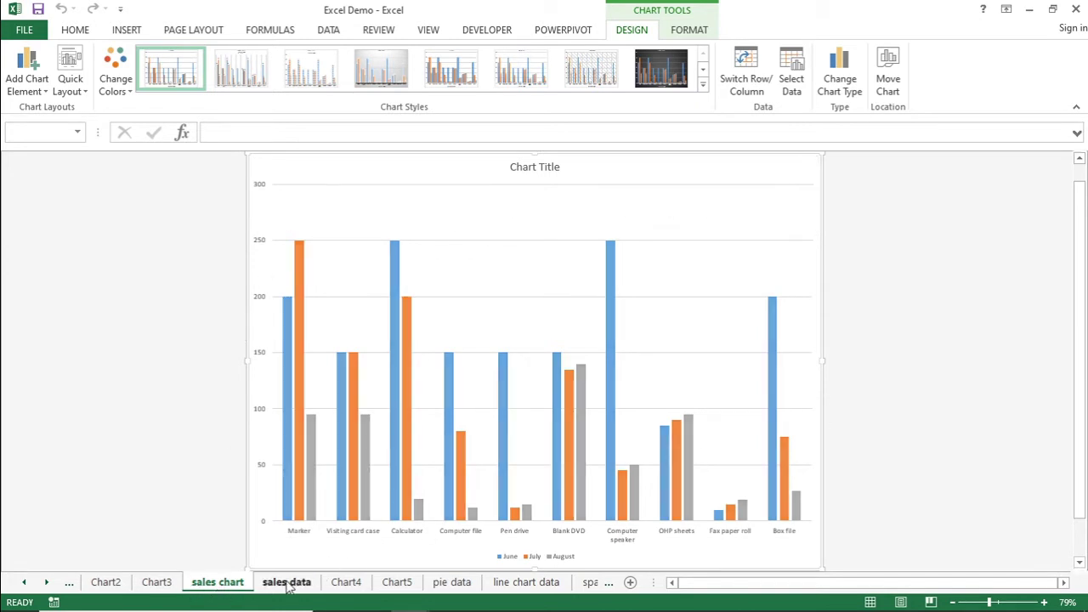
pyautogui.click(290, 470)
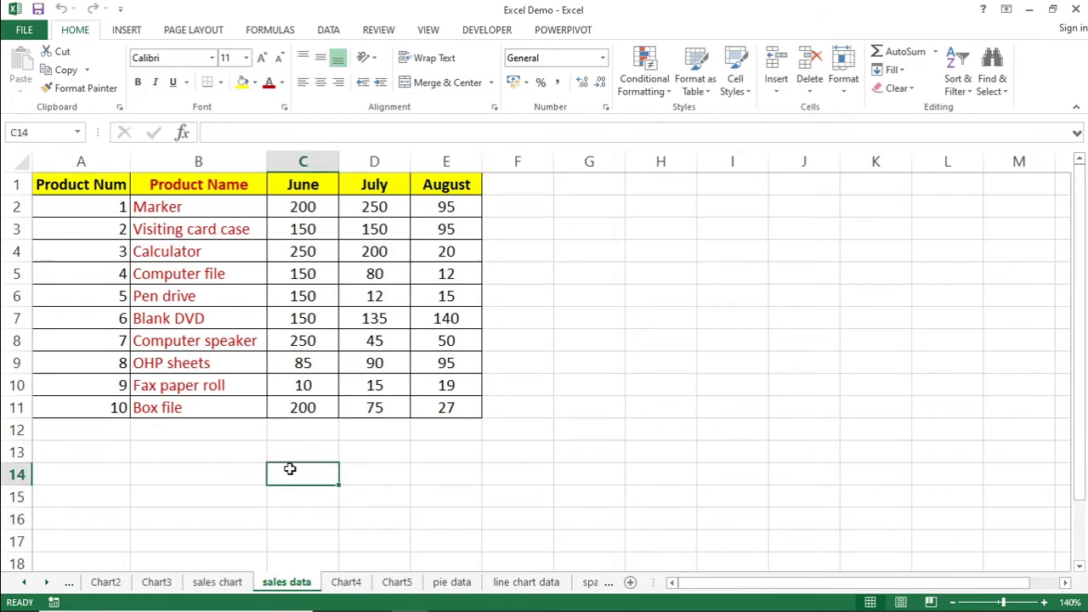
pyautogui.click(237, 588)
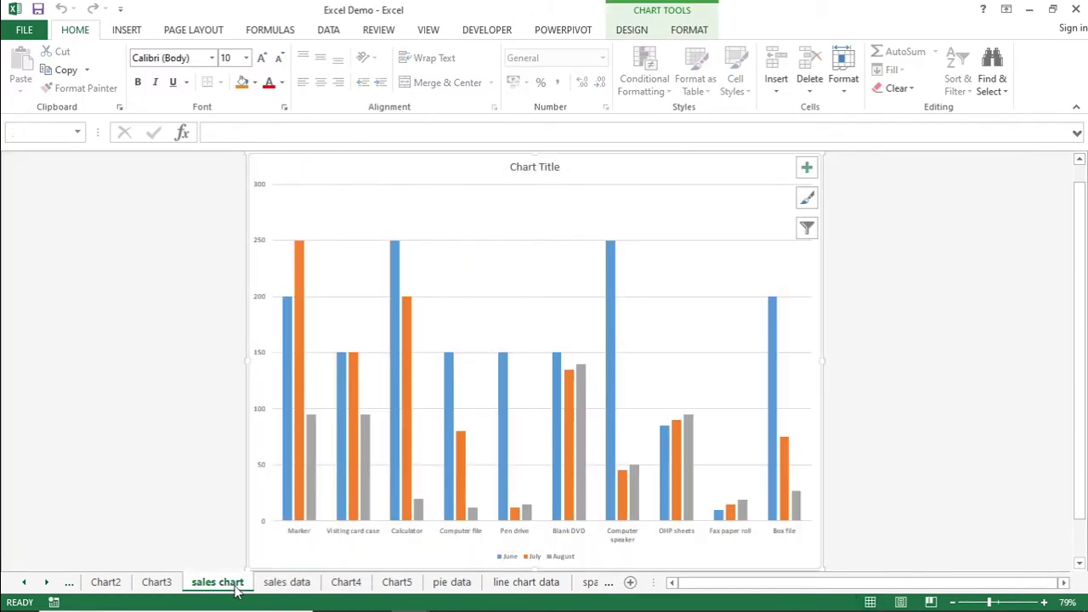
pyautogui.click(195, 369)
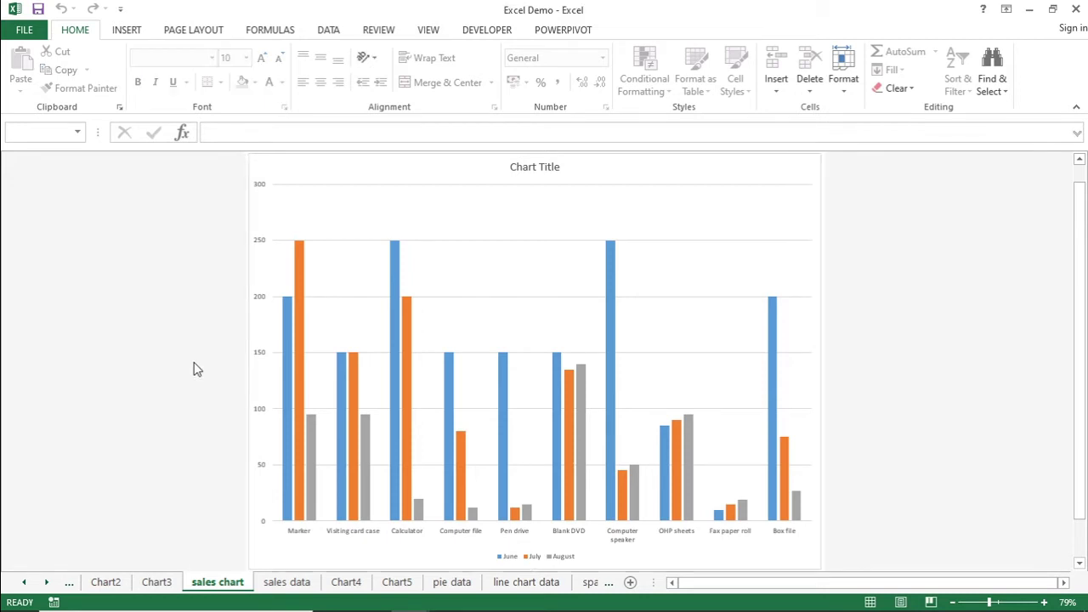
pyautogui.click(821, 203)
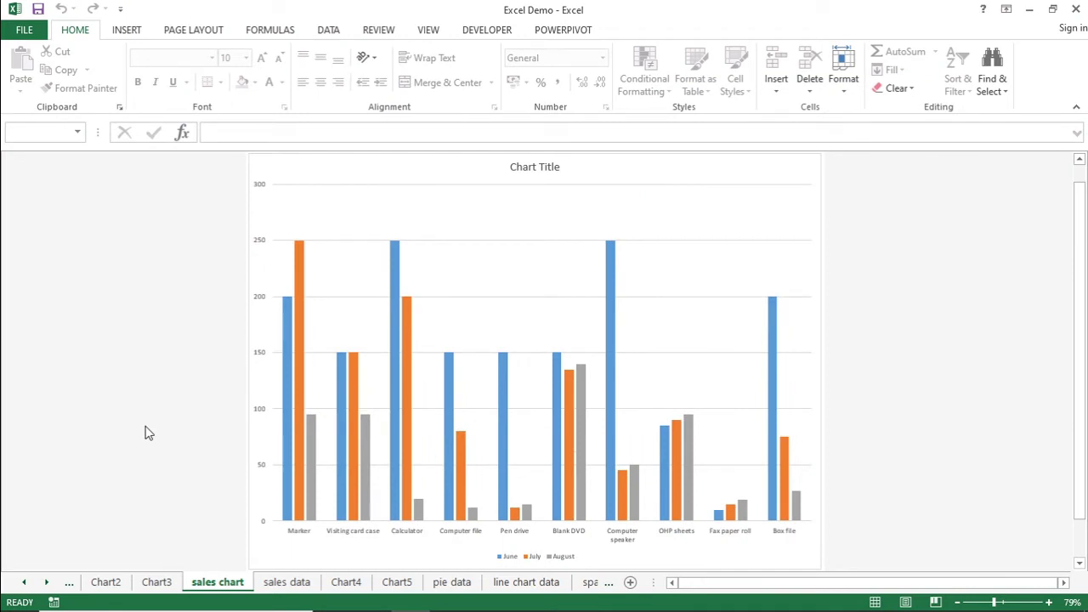
# Hide the primary horizontal and primary vertical axes of the chart on the sales chart sheet.
pyautogui.click(274, 546)
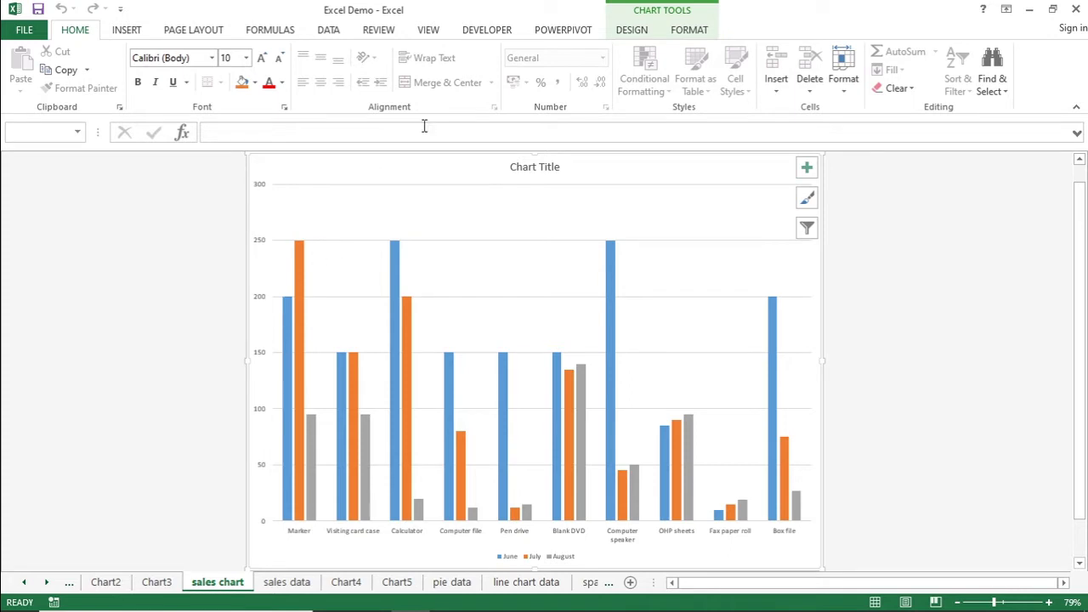
pyautogui.click(630, 31)
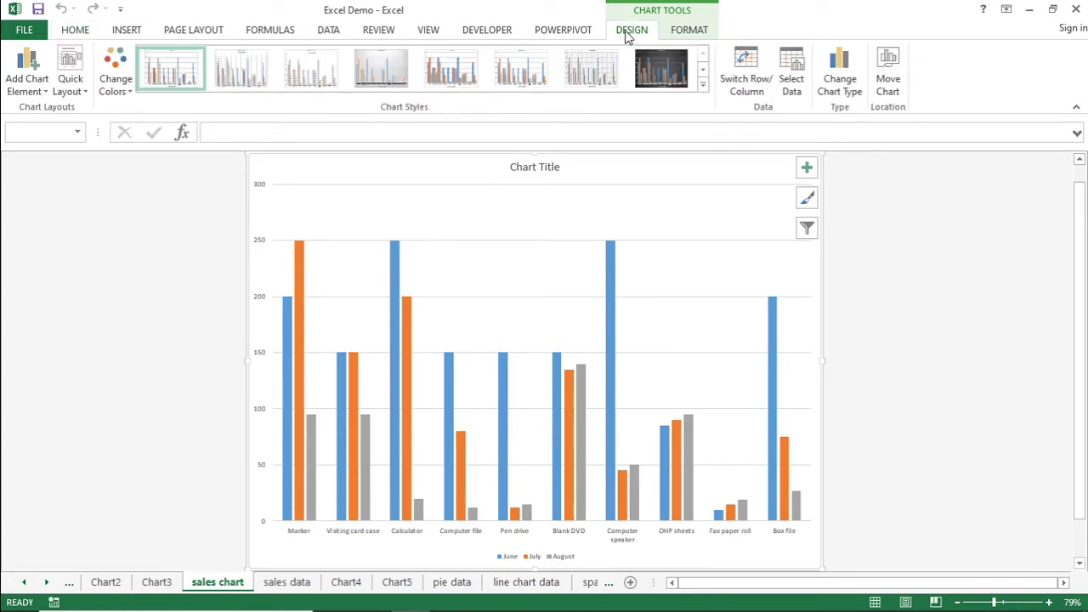
pyautogui.click(29, 95)
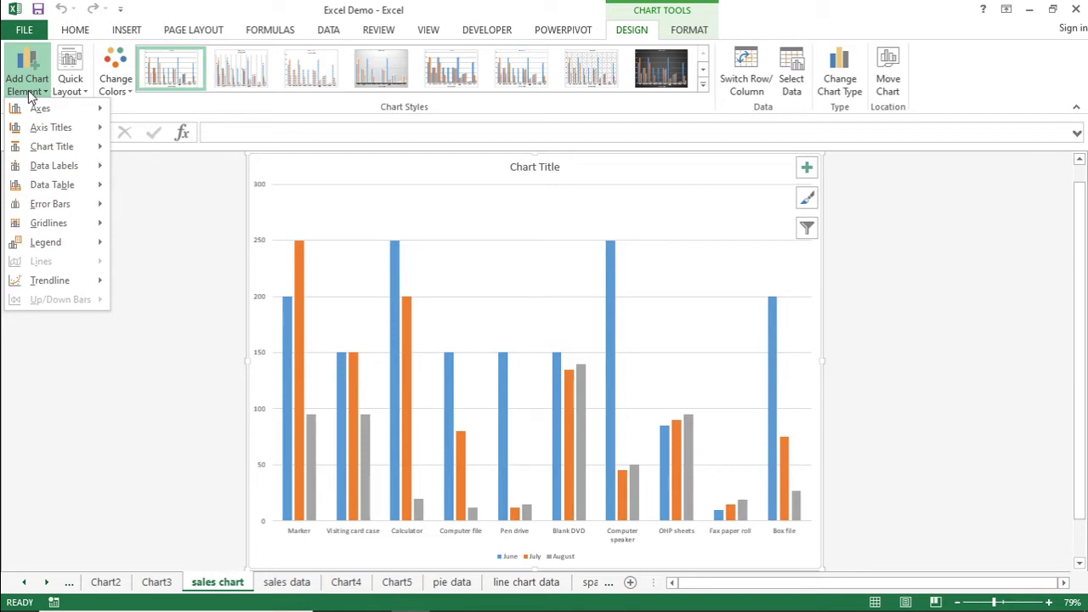
pyautogui.moveTo(48, 111)
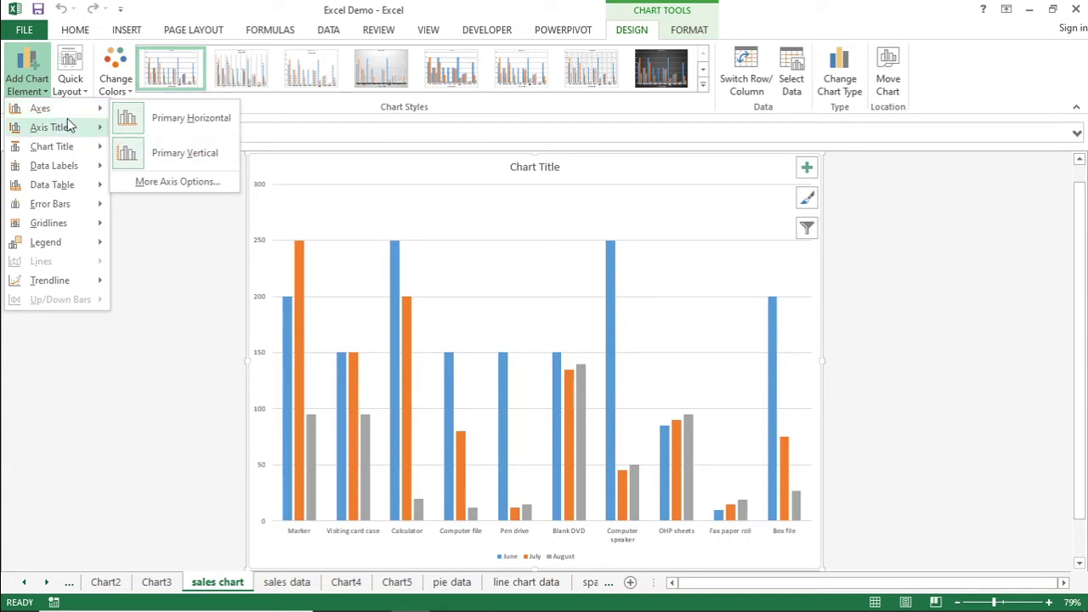
pyautogui.click(169, 125)
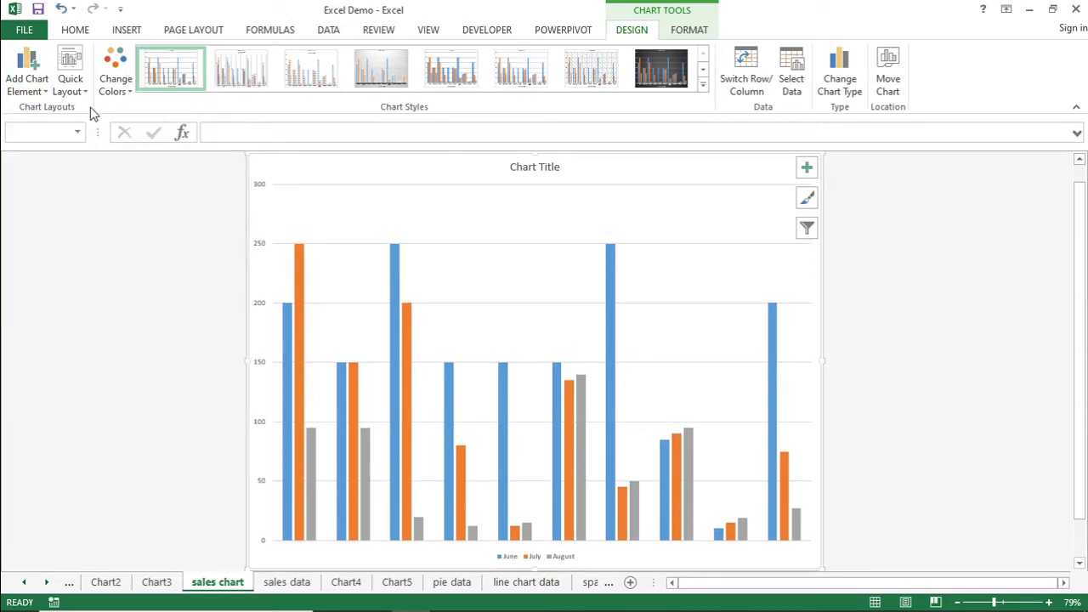
pyautogui.click(26, 85)
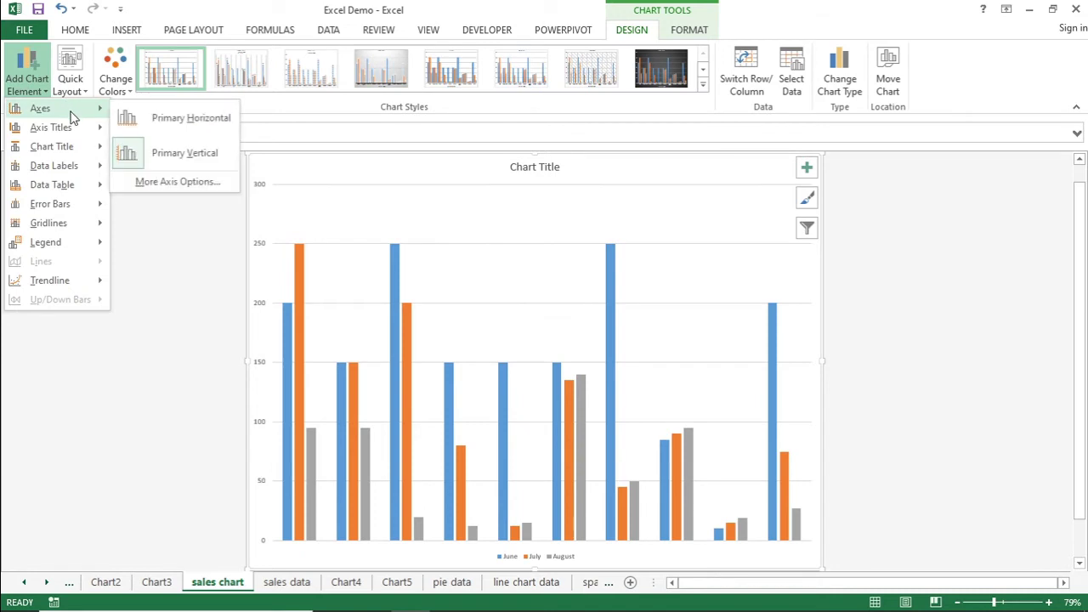
pyautogui.click(167, 158)
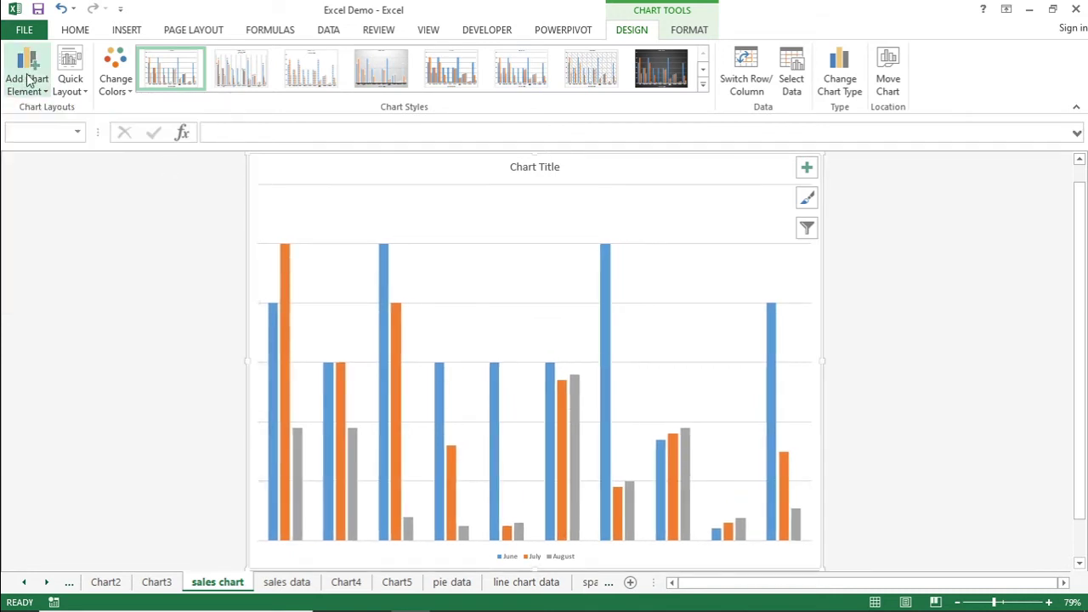
# Show the primary horizontal axis of the column chart and hide it again.
pyautogui.click(27, 80)
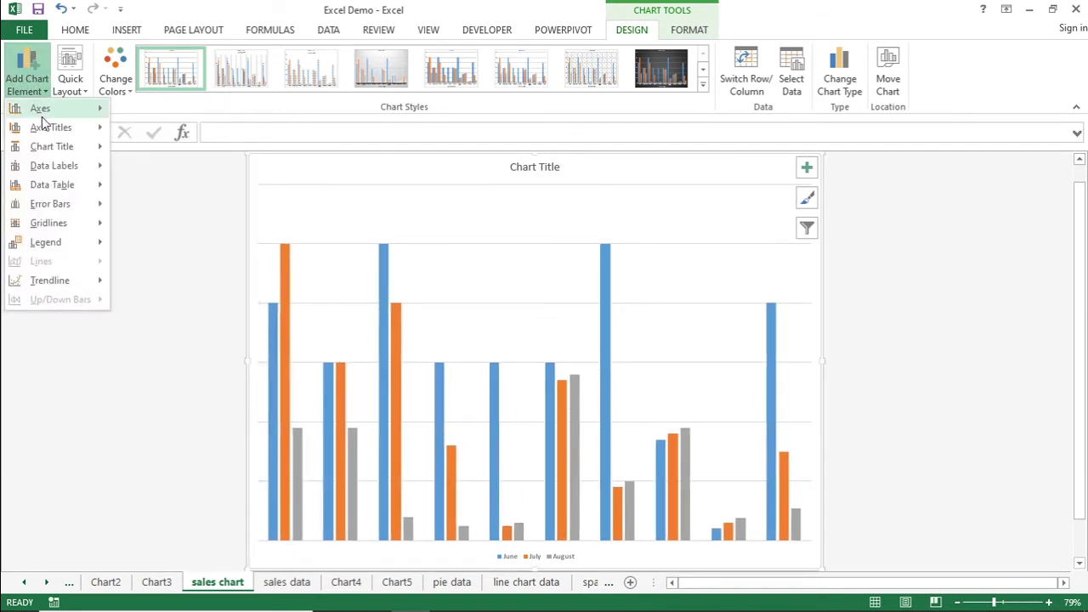
pyautogui.moveTo(38, 109)
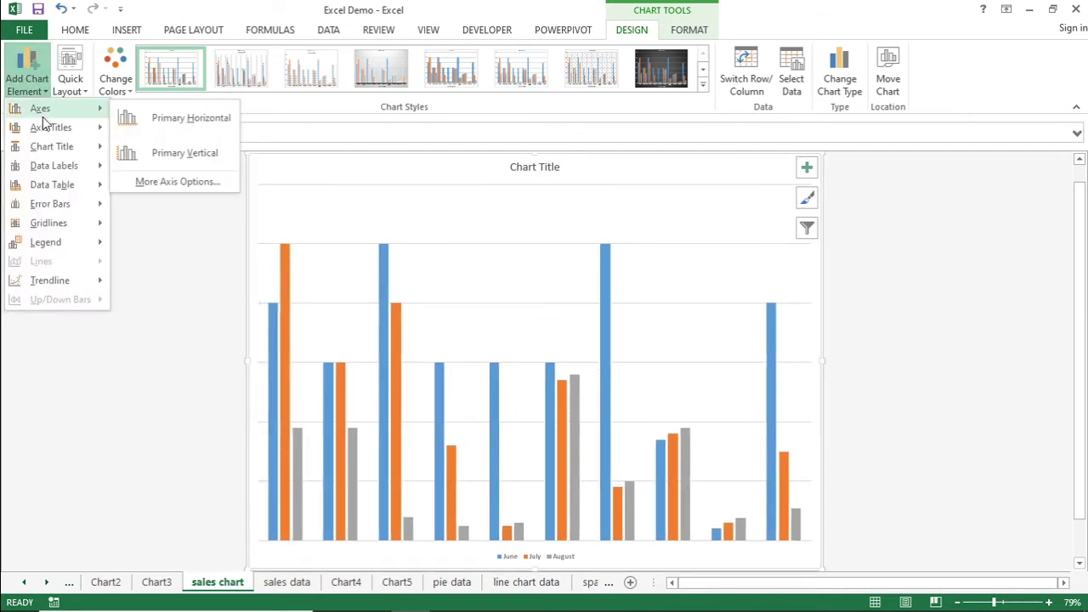
pyautogui.click(166, 119)
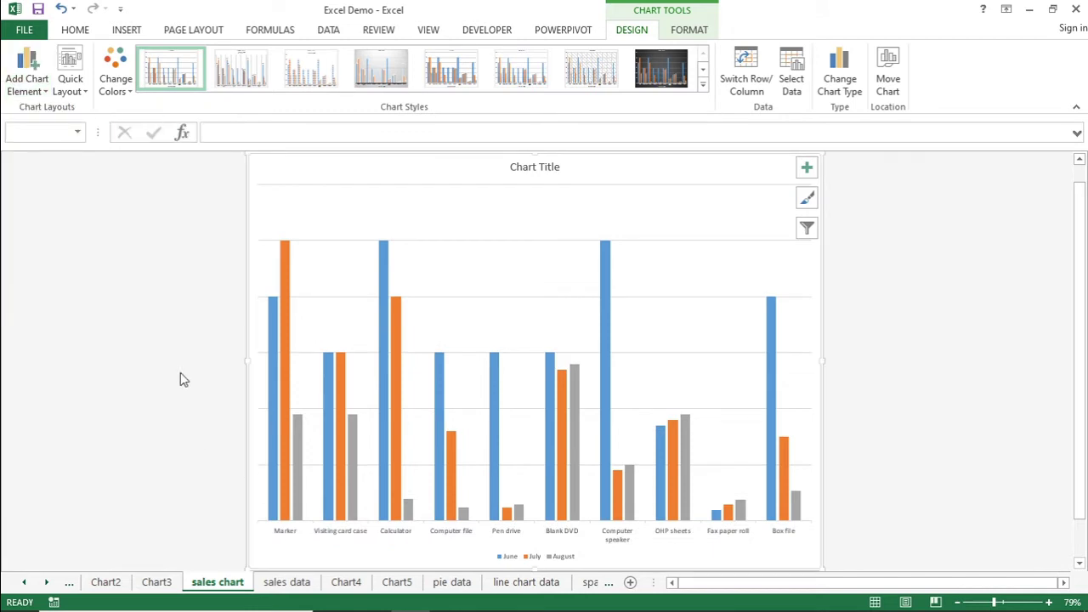
pyautogui.click(36, 85)
pyautogui.moveTo(38, 109)
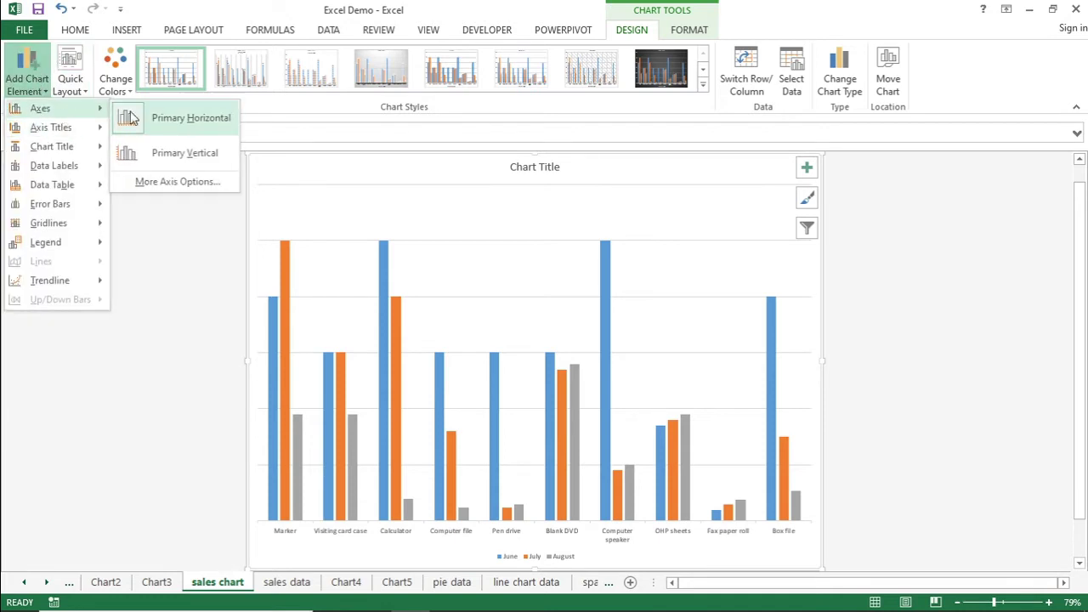
pyautogui.click(158, 121)
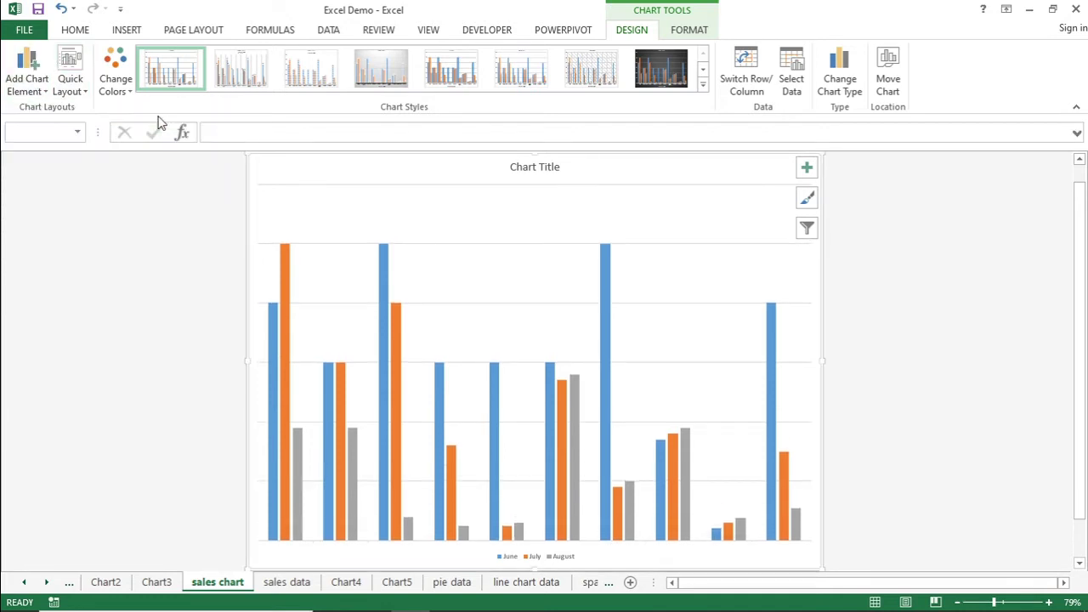
# Show the primary horizontal and primary vertical axes of the column chart.
pyautogui.click(25, 78)
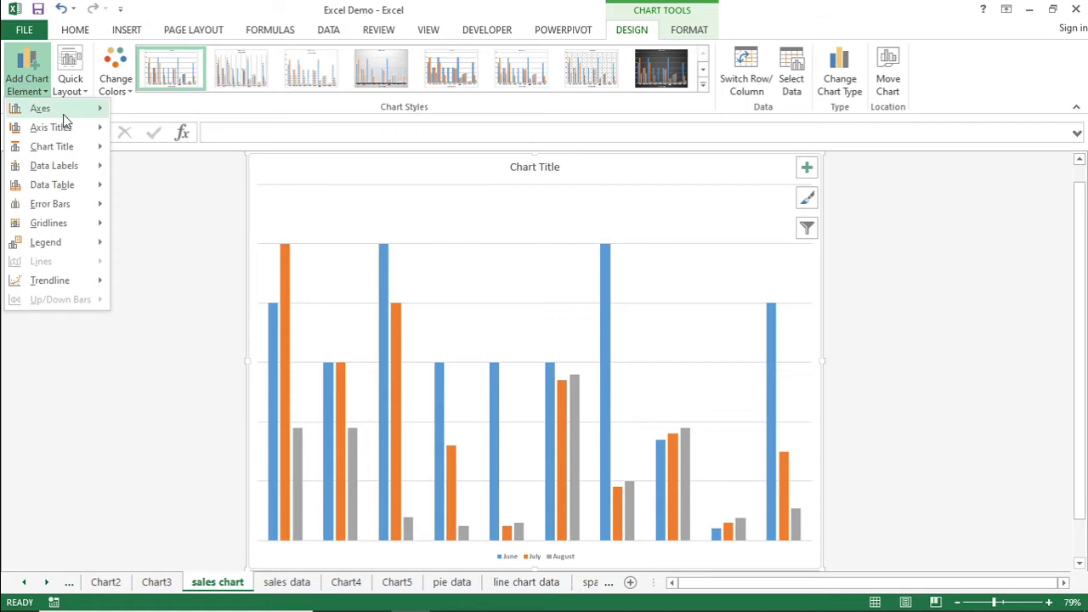
pyautogui.moveTo(63, 111)
pyautogui.click(167, 117)
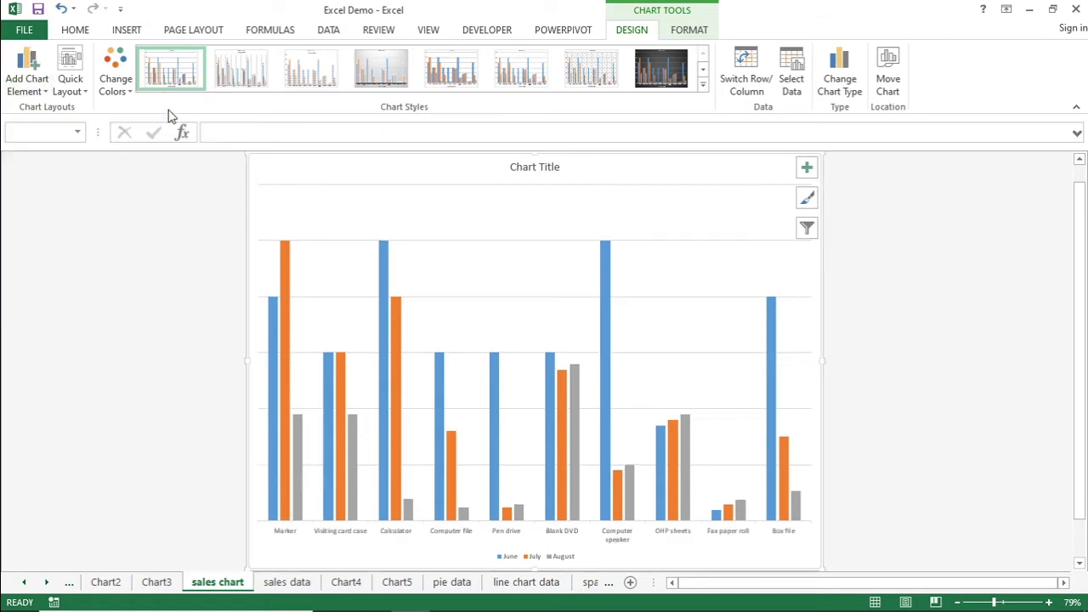
pyautogui.click(36, 74)
pyautogui.moveTo(75, 109)
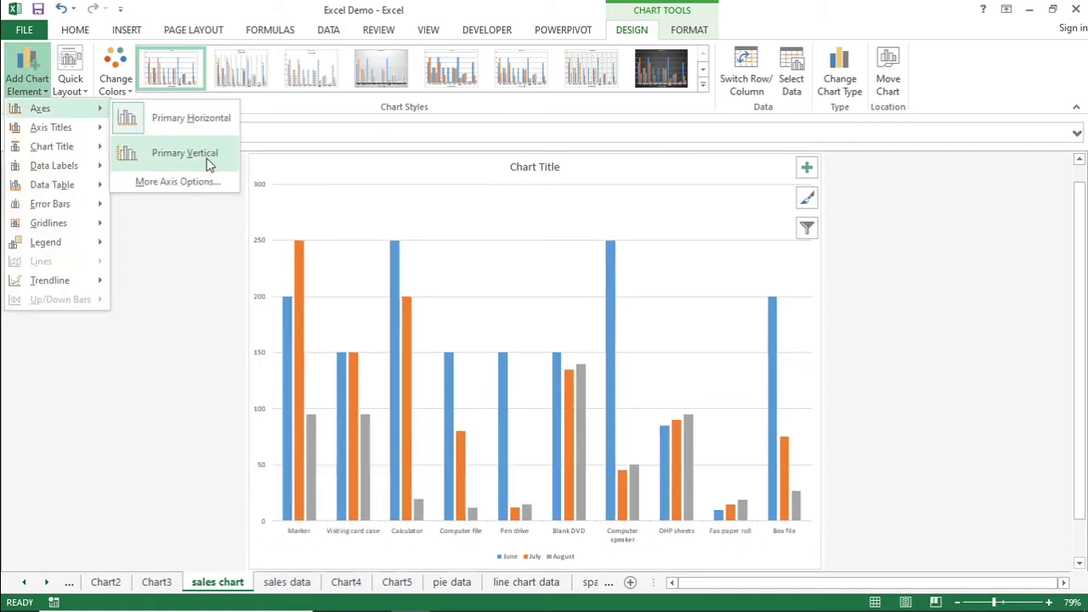
pyautogui.click(208, 162)
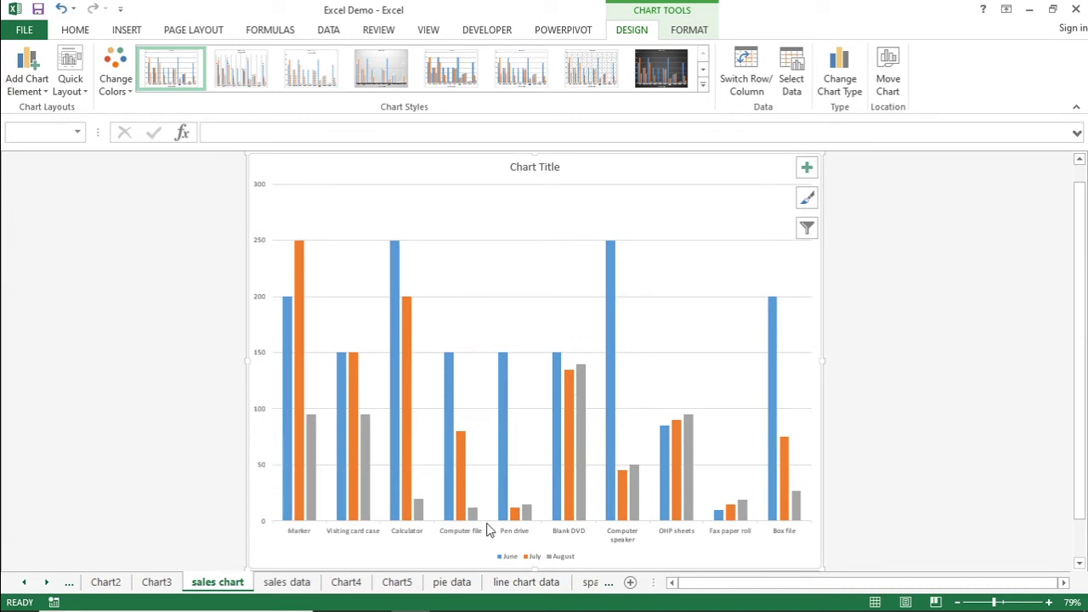
# Add a primary horizontal axis title to the column chart.
pyautogui.click(32, 88)
pyautogui.moveTo(66, 134)
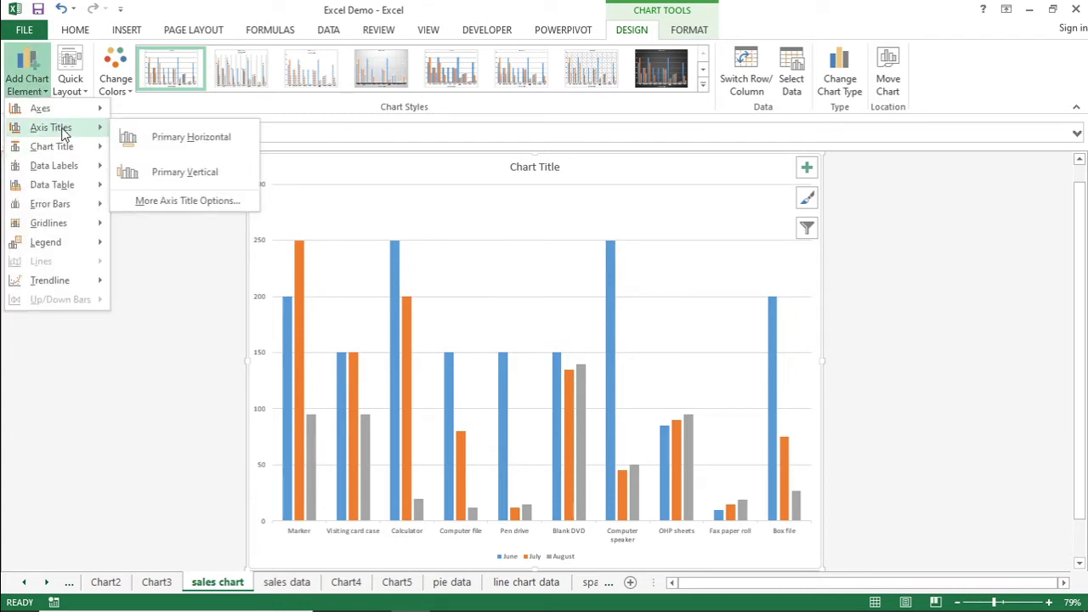
pyautogui.click(170, 141)
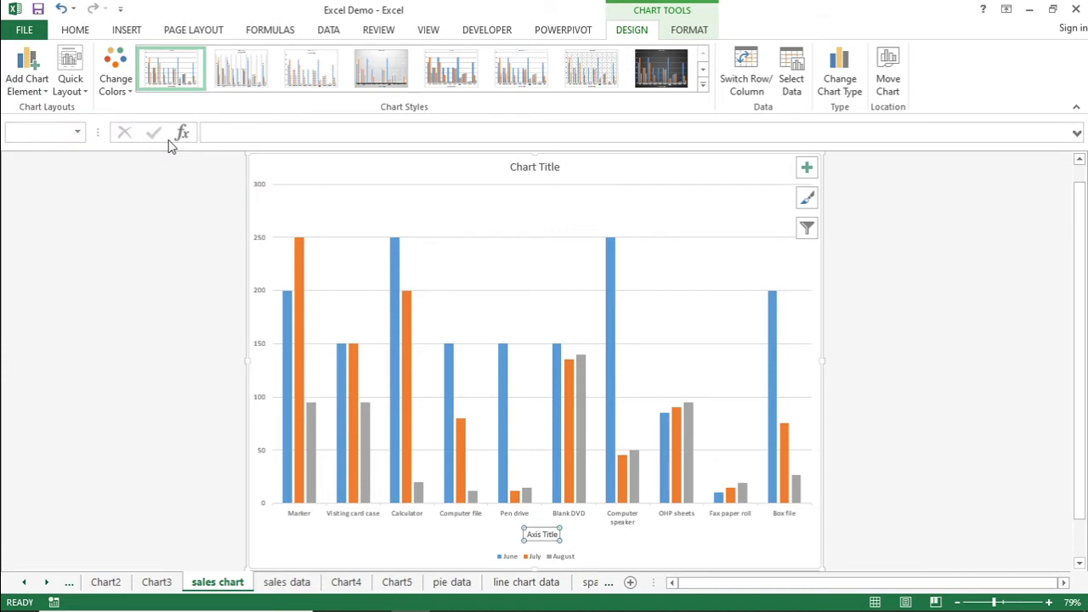
# Replace the placeholder text of the horizontal axis title with "Product names".
pyautogui.doubleClick(539, 536)
pyautogui.press('Right')
pyautogui.press('Right')
pyautogui.press('Right')
pyautogui.press('Right')
pyautogui.press('Right')
pyautogui.press('Right')
pyautogui.press('Right')
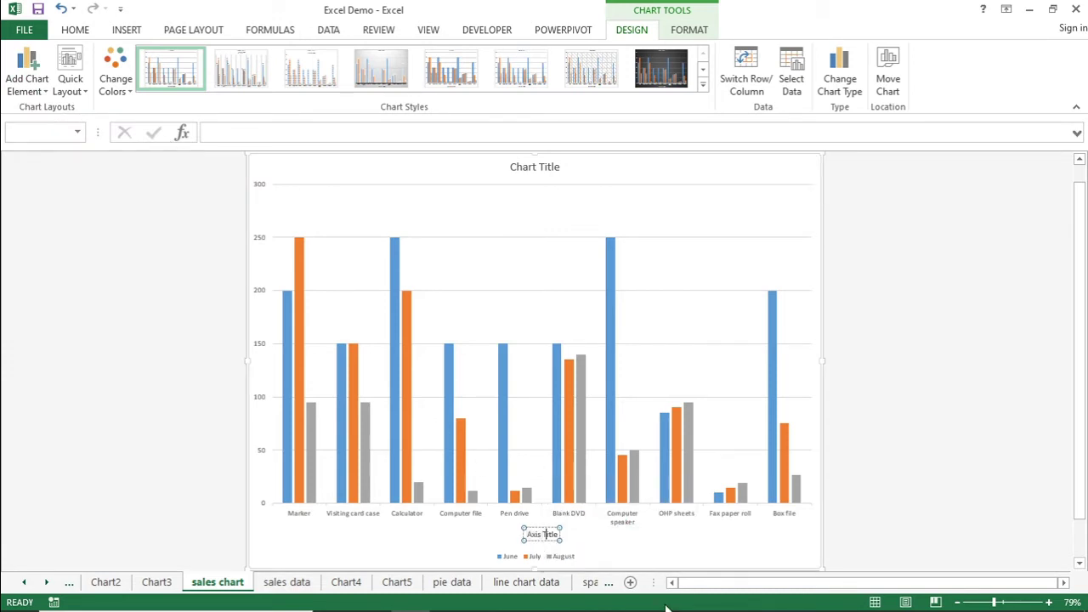
pyautogui.press('BackSpace')
pyautogui.press('BackSpace')
pyautogui.press('BackSpace')
pyautogui.press('BackSpace')
pyautogui.press('BackSpace')
pyautogui.press('BackSpace')
pyautogui.press('BackSpace')
pyautogui.press('BackSpace')
pyautogui.press('BackSpace')
pyautogui.press('BackSpace')
pyautogui.write('Product names')
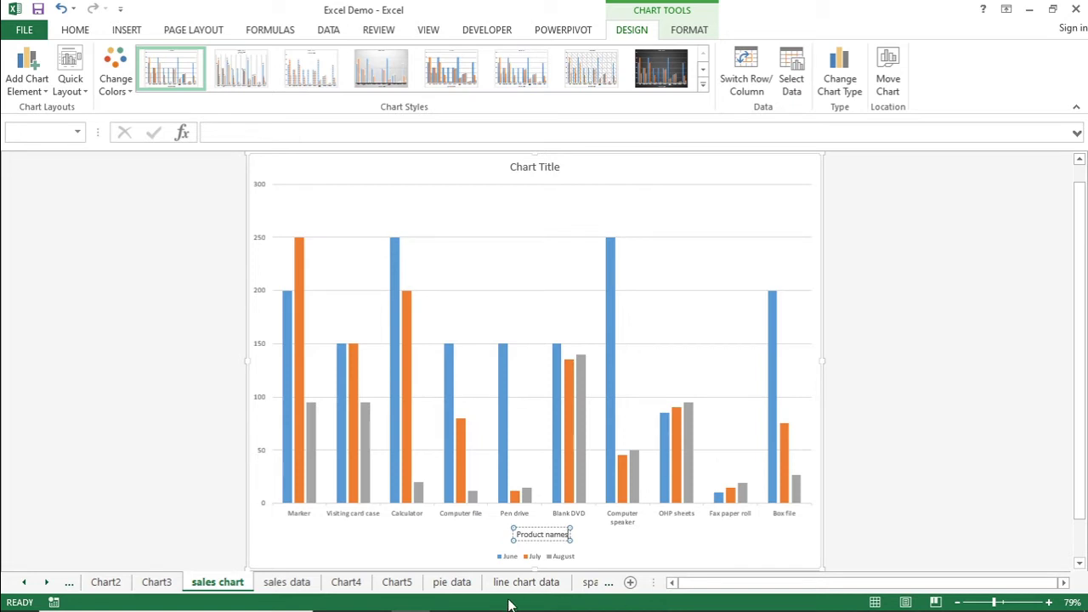
pyautogui.click(200, 433)
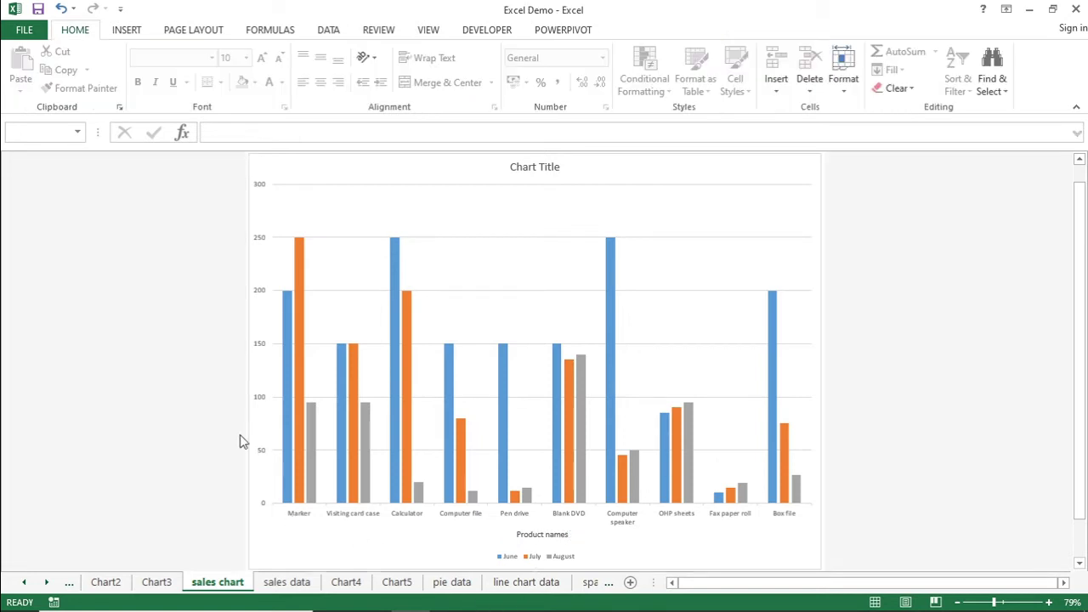
# Add a primary vertical axis title to the chart with the text "Quantity sold".
pyautogui.click(256, 542)
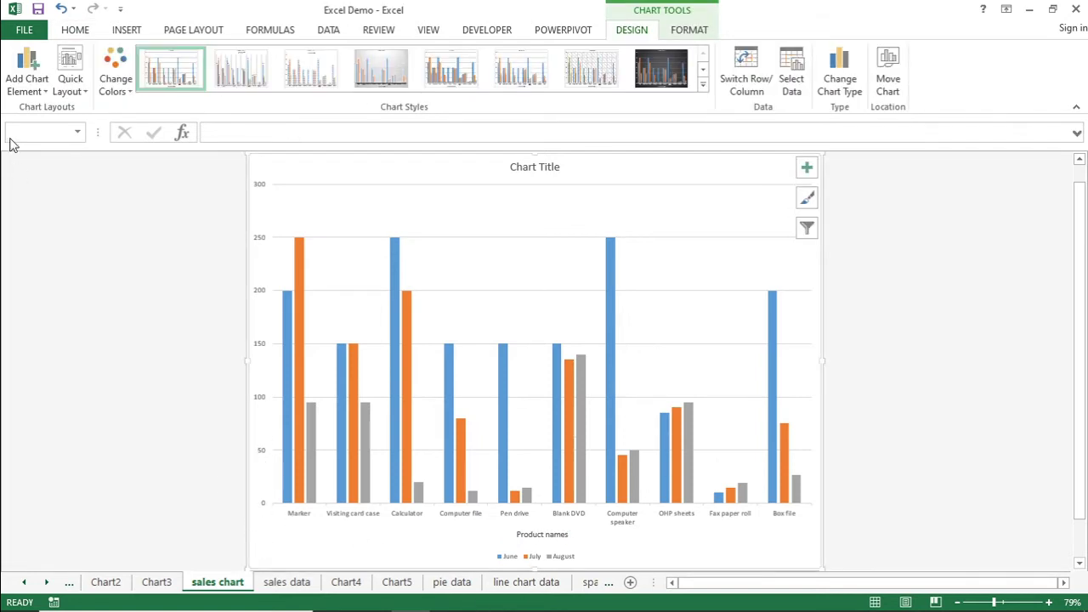
pyautogui.click(28, 88)
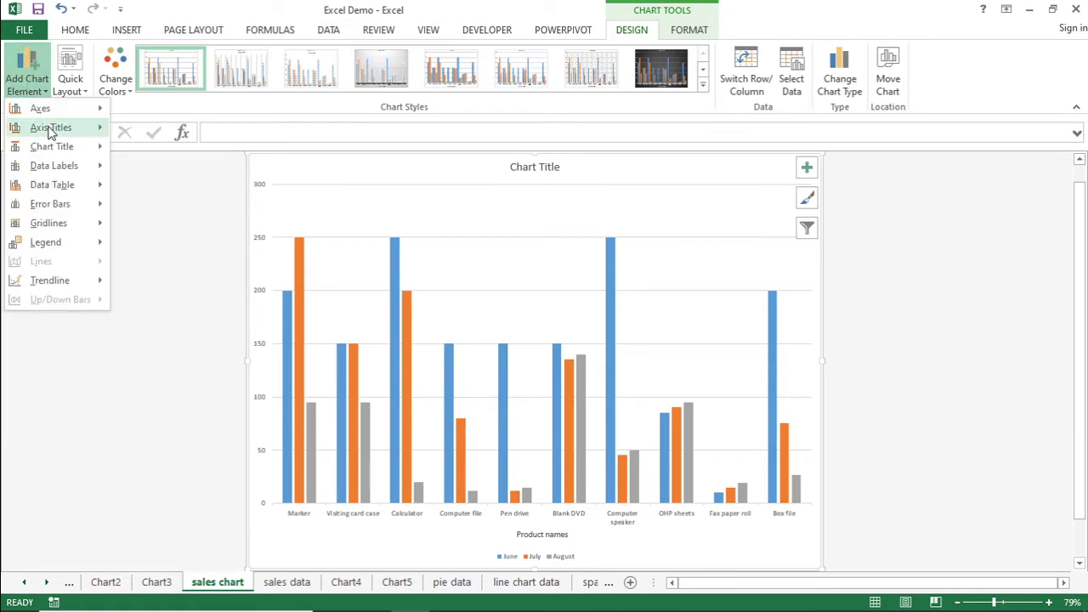
pyautogui.moveTo(60, 127)
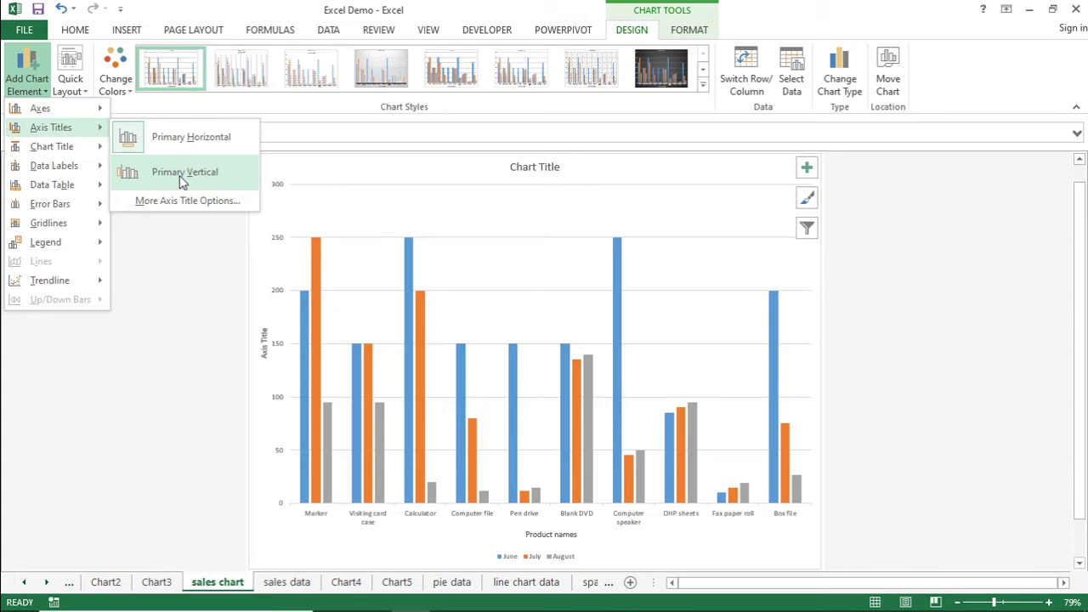
pyautogui.click(180, 178)
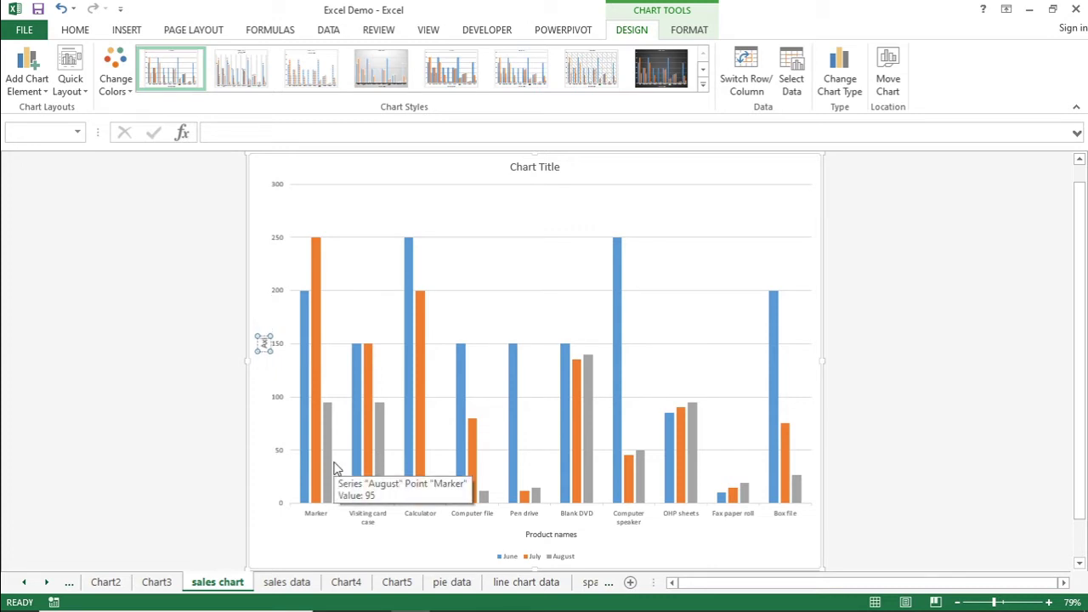
pyautogui.write('Quantity sold')
pyautogui.click(263, 263)
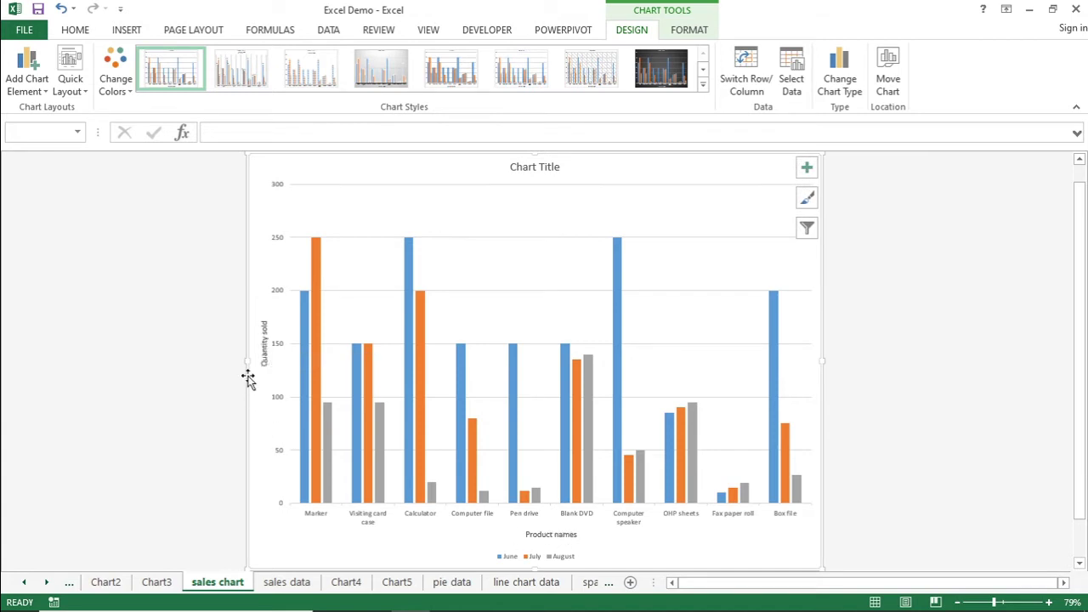
# Set the font size of the "Product names" axis title to 16.
pyautogui.click(264, 361)
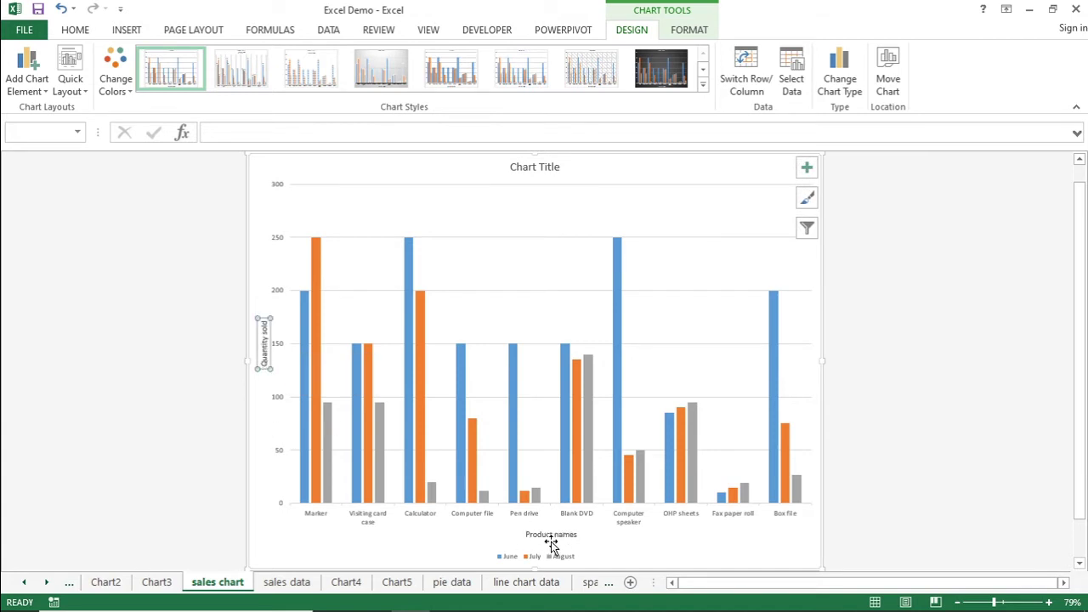
pyautogui.click(552, 539)
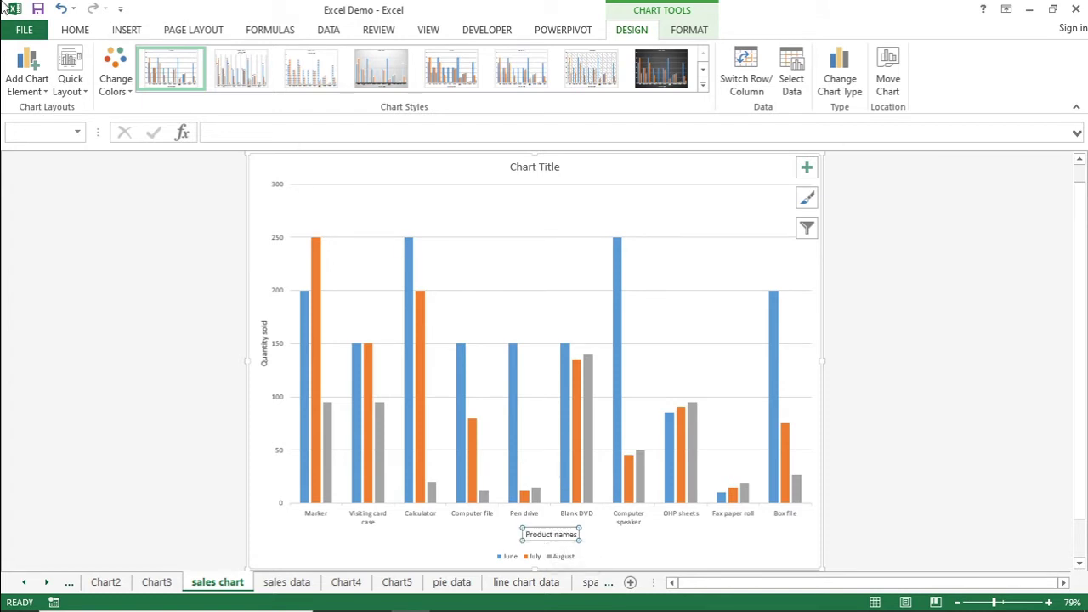
pyautogui.click(72, 29)
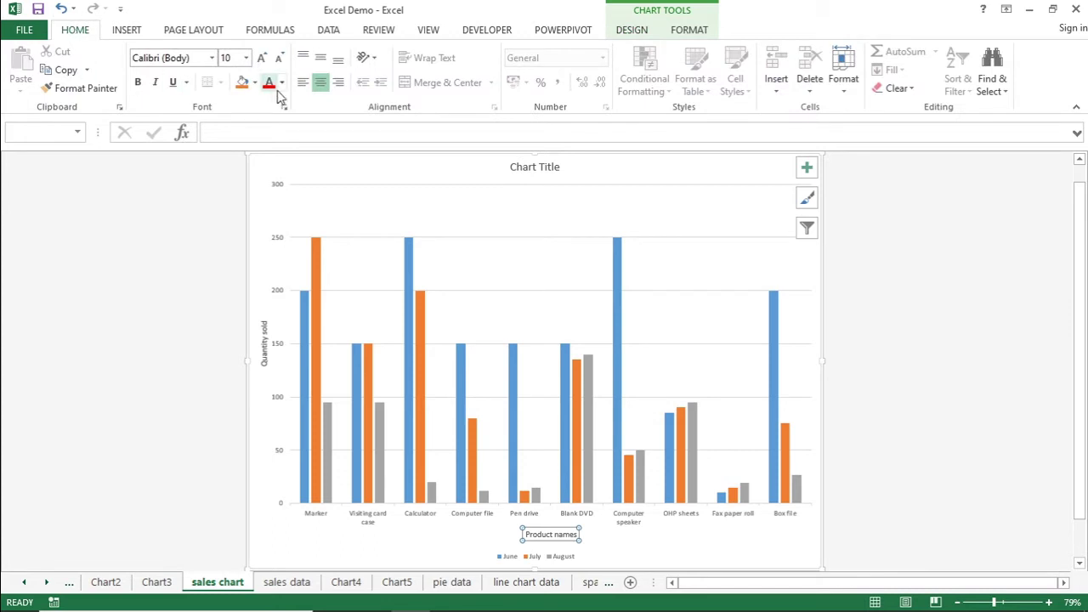
pyautogui.click(246, 57)
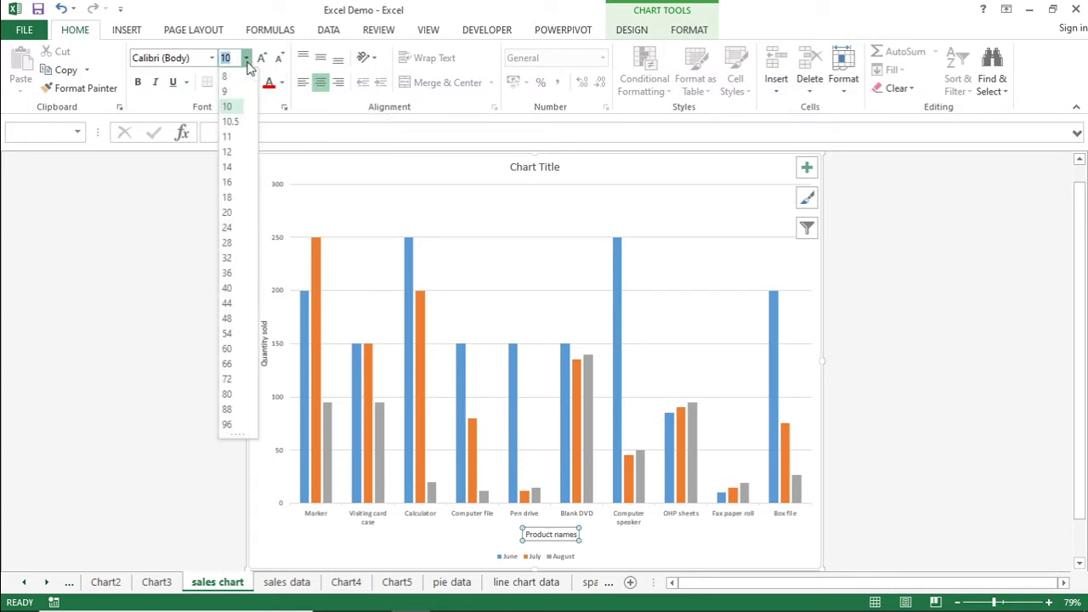
pyautogui.click(228, 182)
# Set the "Quantity sold" axis title to font size 14 and colour its text red.
pyautogui.click(262, 359)
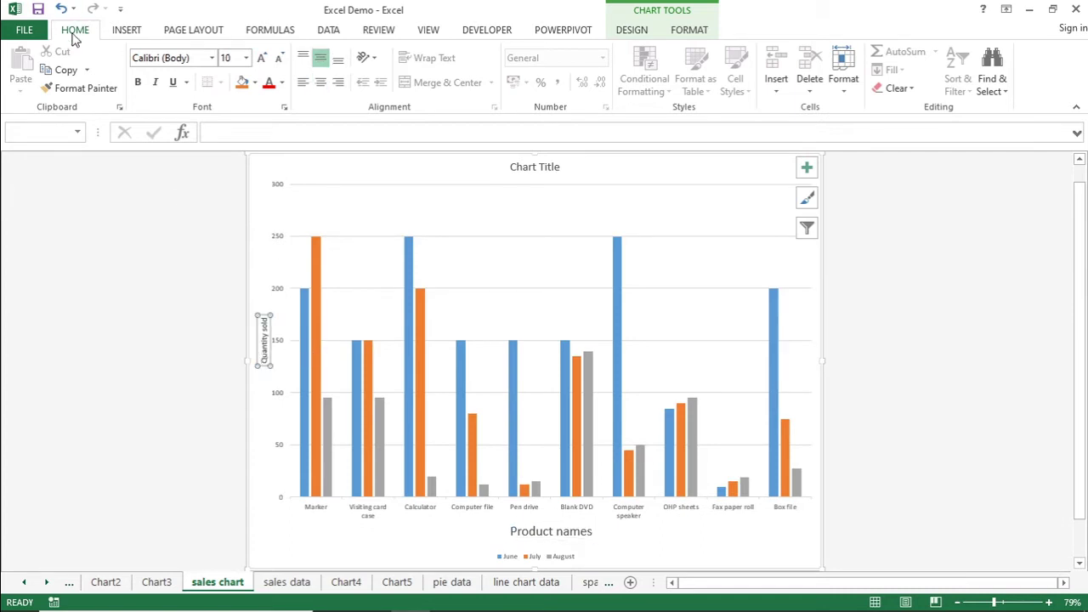
pyautogui.click(246, 57)
pyautogui.click(235, 170)
pyautogui.click(269, 82)
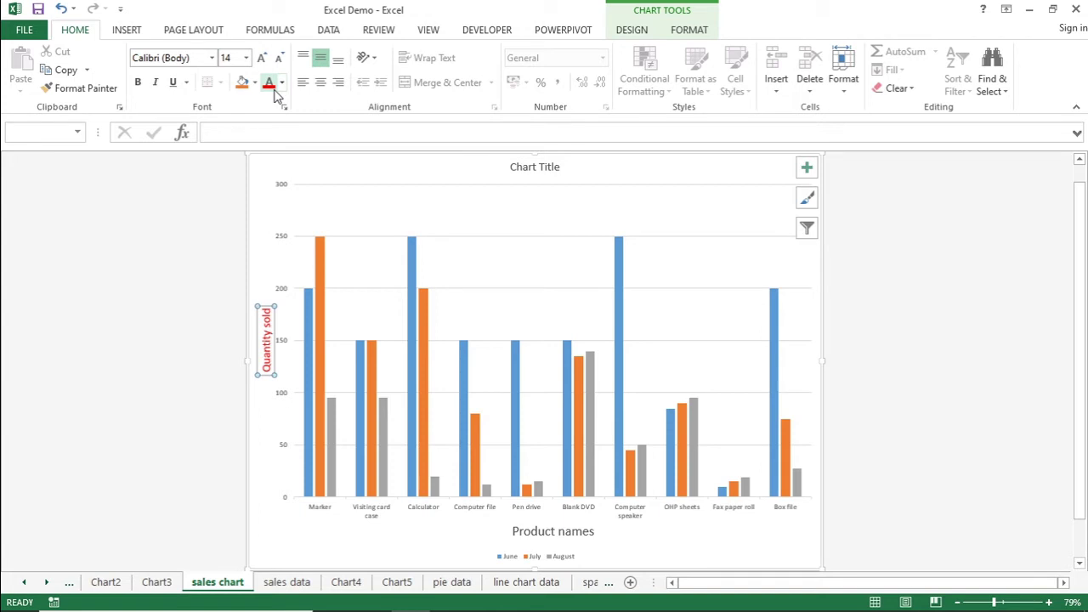
# Colour the "Product names" axis title dark green and make both axis titles bold.
pyautogui.click(542, 535)
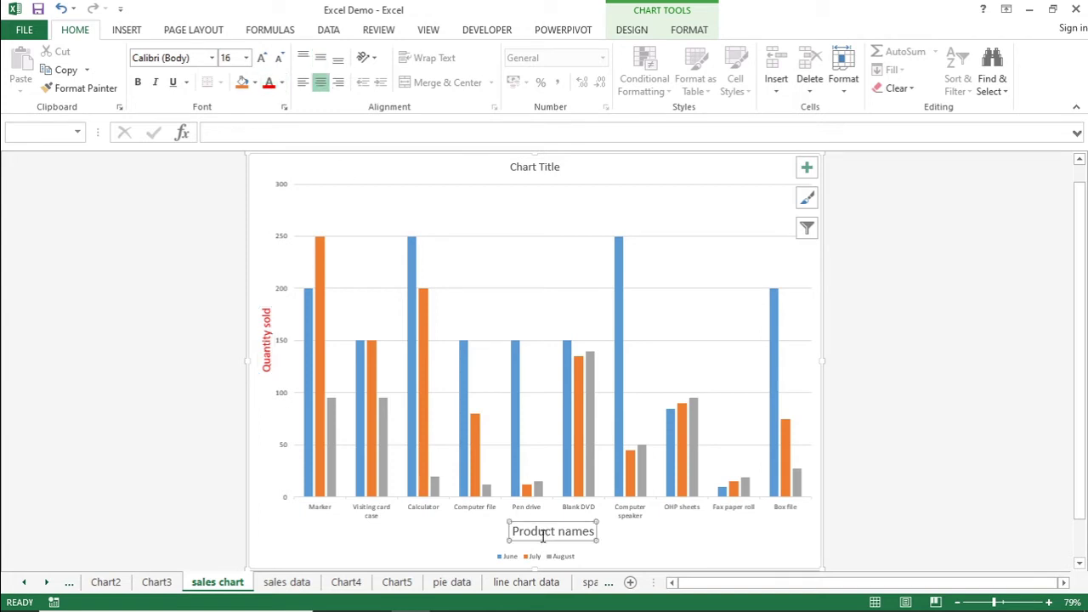
pyautogui.click(282, 83)
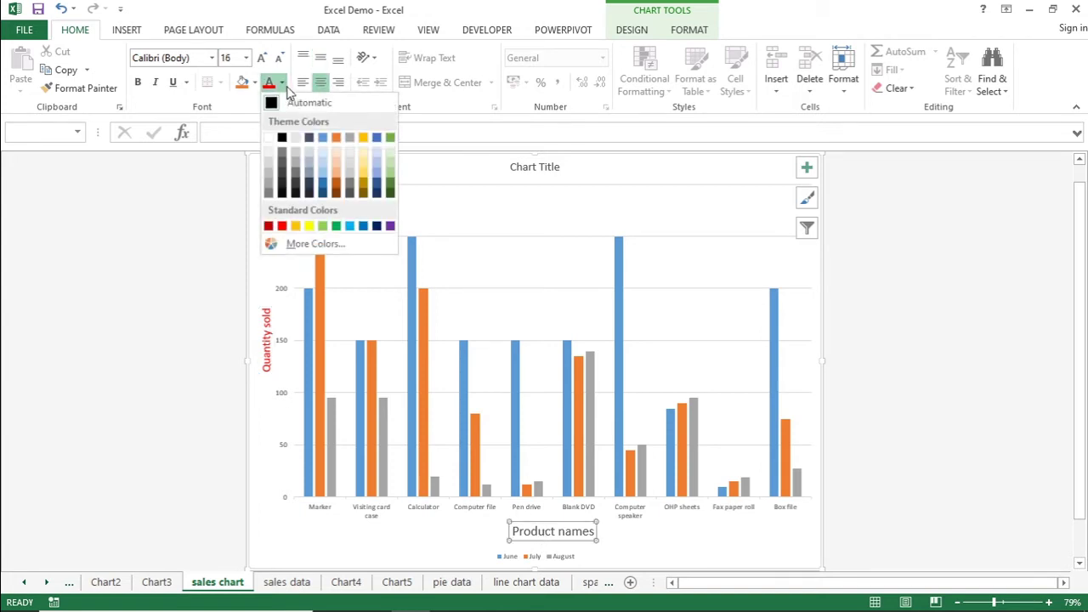
pyautogui.click(390, 196)
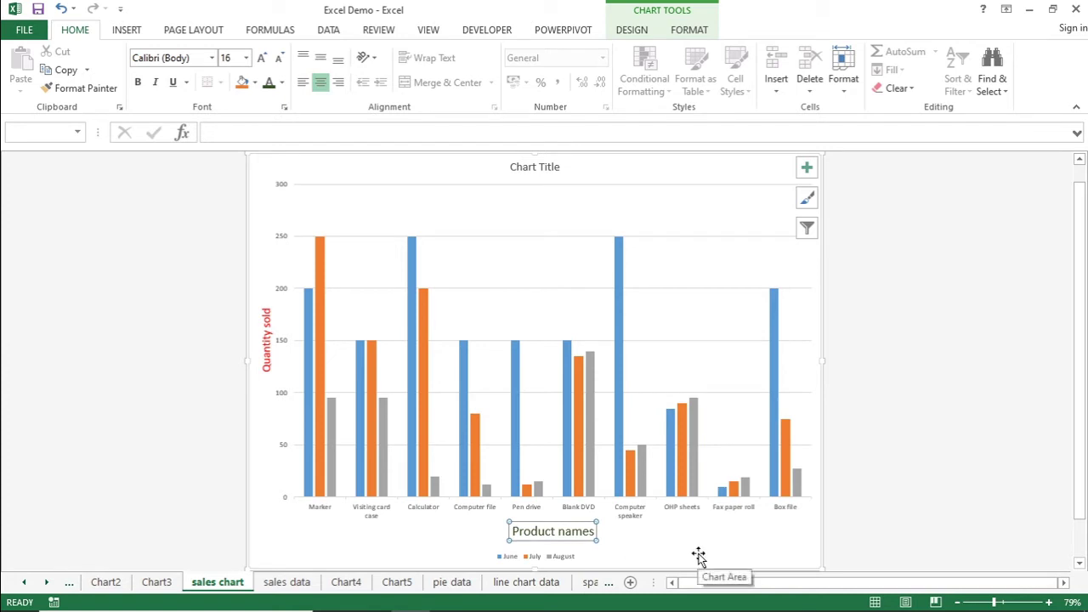
pyautogui.click(139, 84)
pyautogui.click(268, 364)
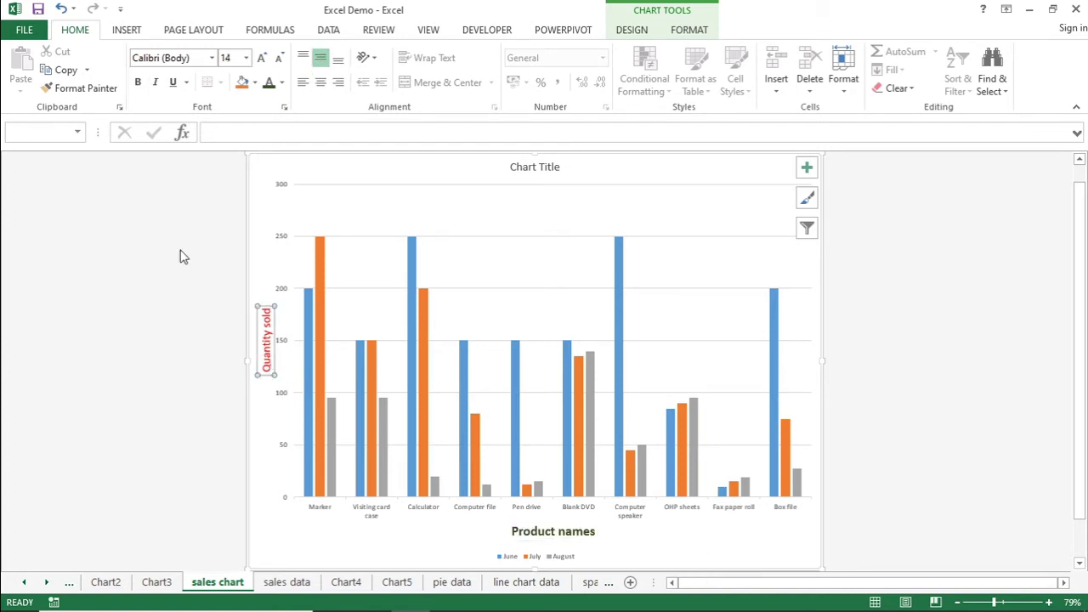
pyautogui.click(137, 83)
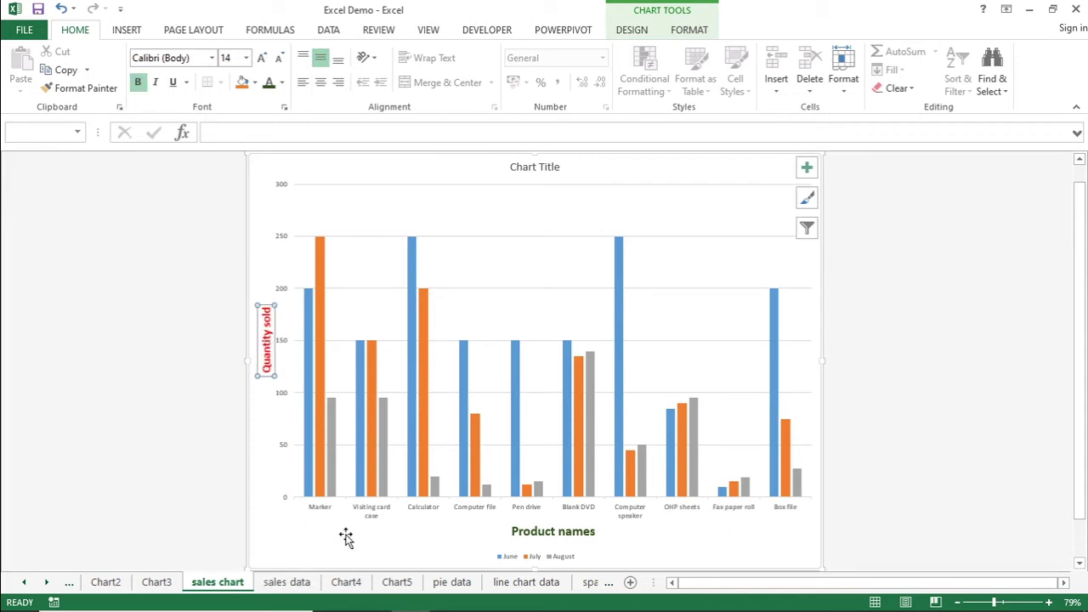
# Switch the chart title's position to Centered Overlay and set it back to Above Chart.
pyautogui.click(632, 31)
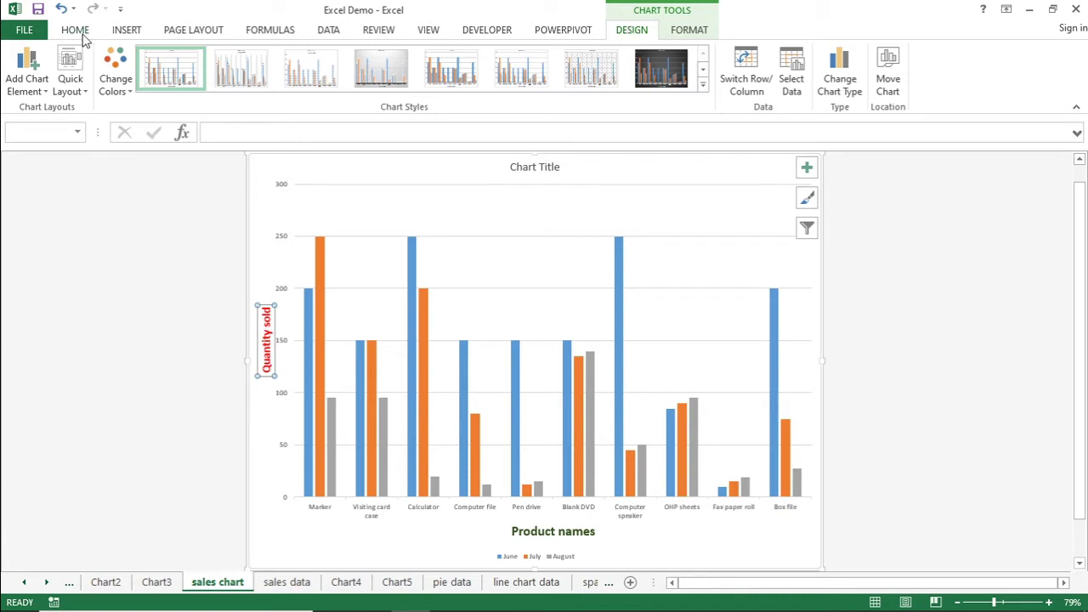
pyautogui.click(44, 90)
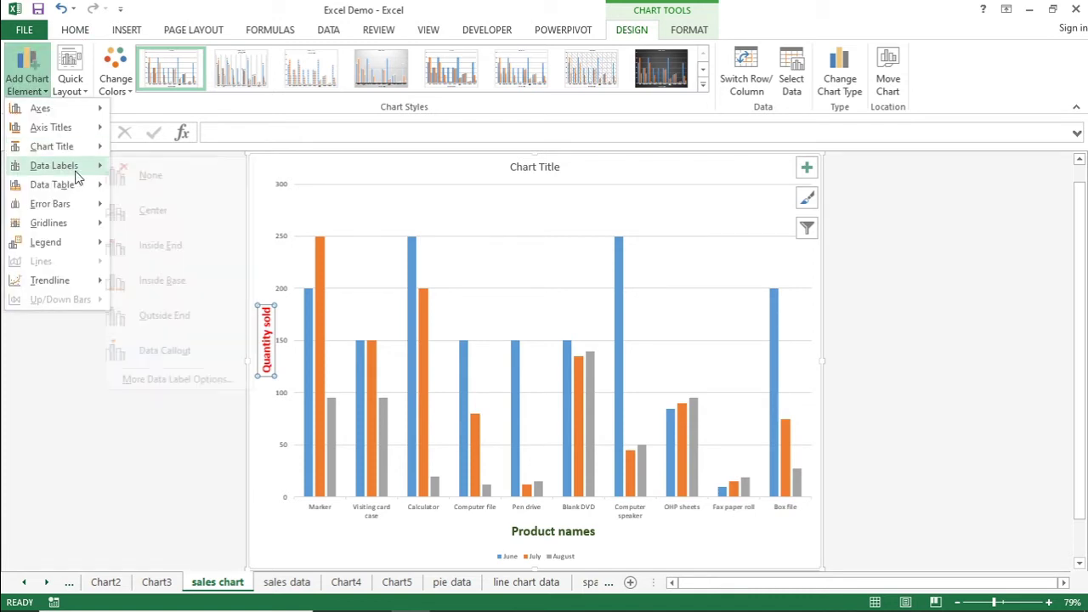
pyautogui.moveTo(77, 153)
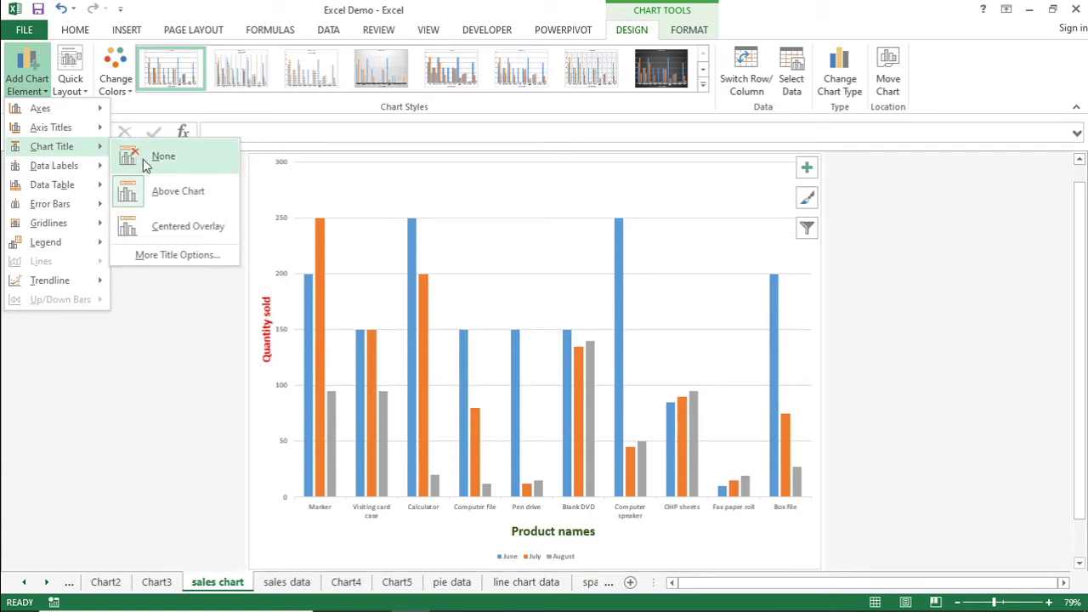
pyautogui.click(179, 225)
pyautogui.click(35, 94)
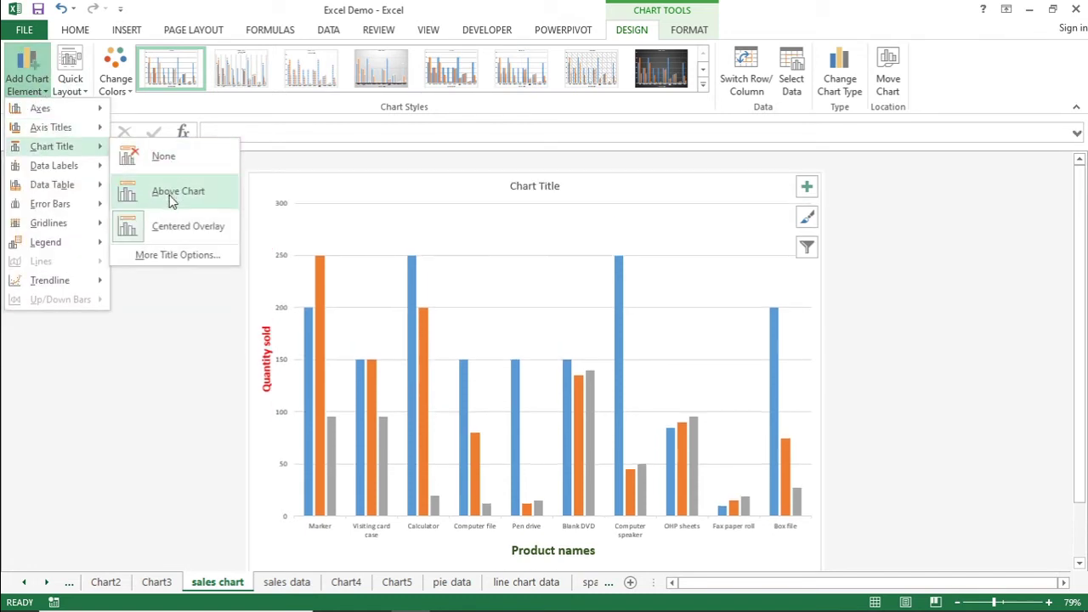
pyautogui.click(171, 198)
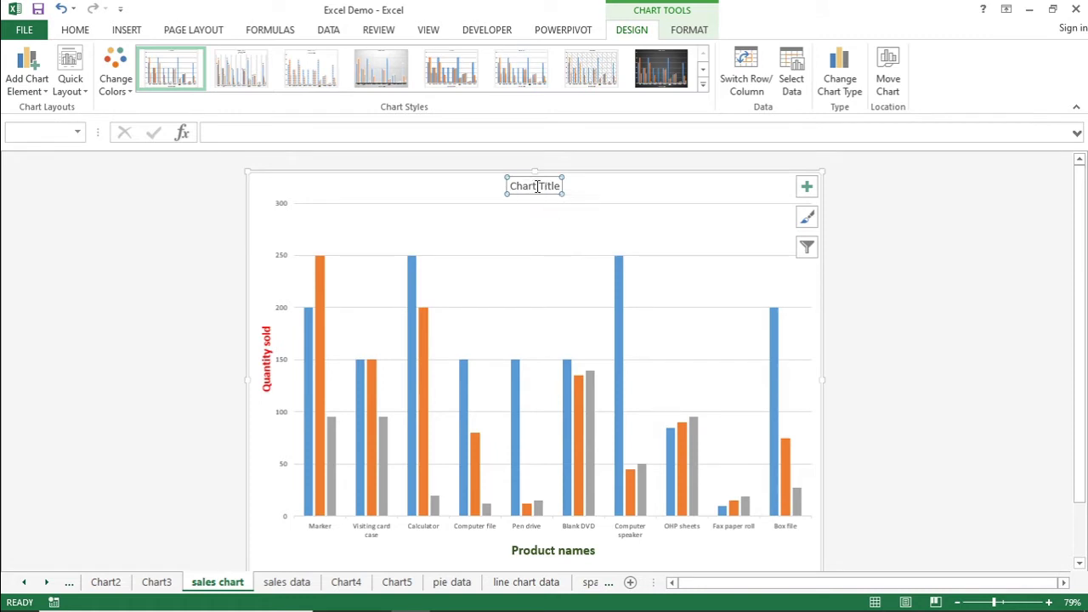
# Replace the chart title's placeholder text with "Sales chart".
pyautogui.moveTo(513, 185); pyautogui.dragTo(571, 187)
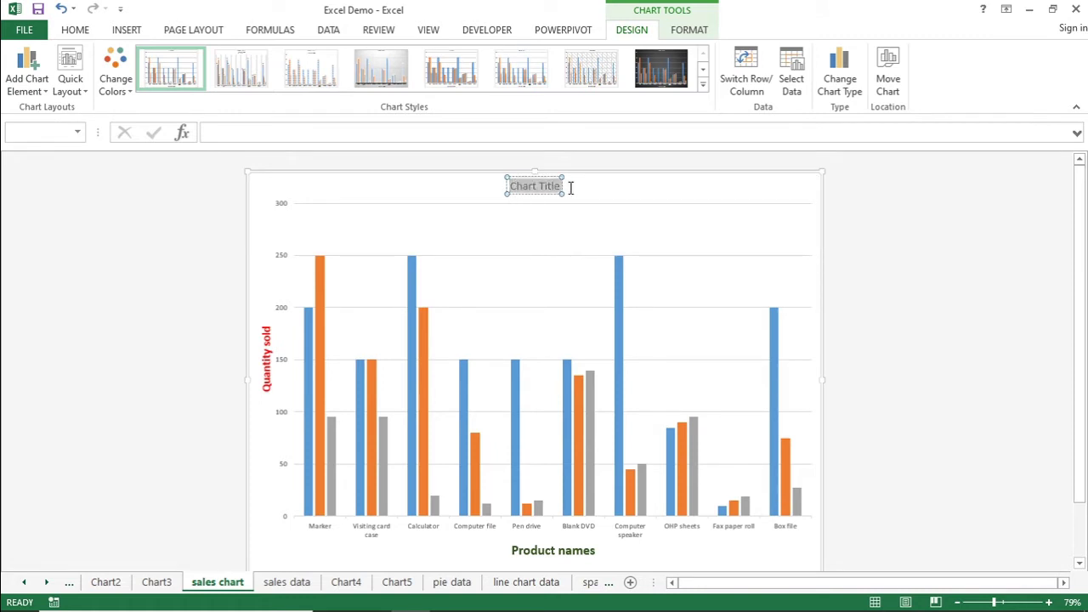
pyautogui.press('Delete')
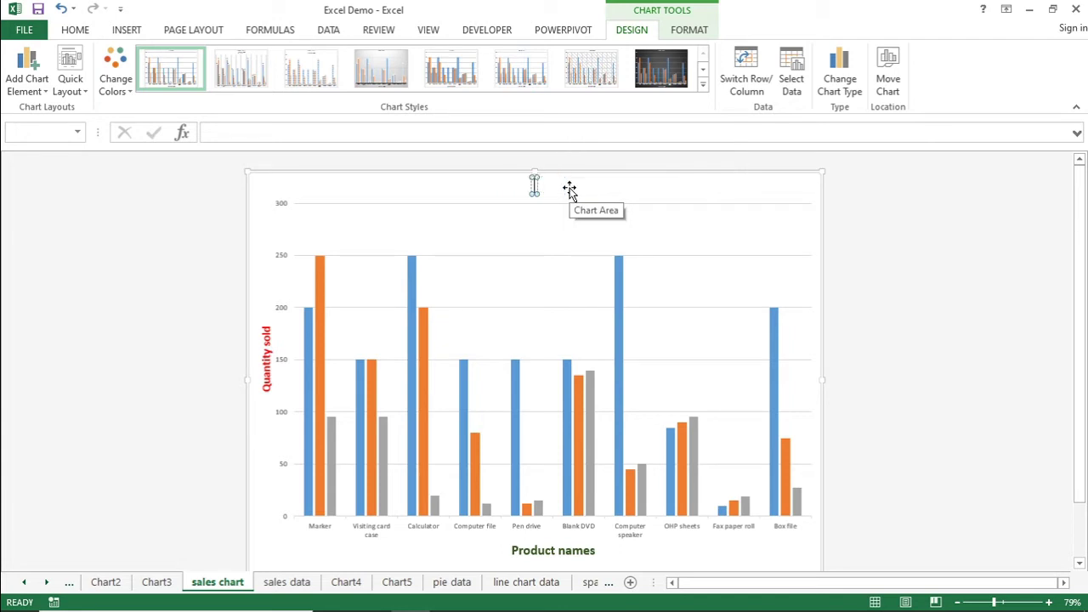
pyautogui.write('Sales cha')
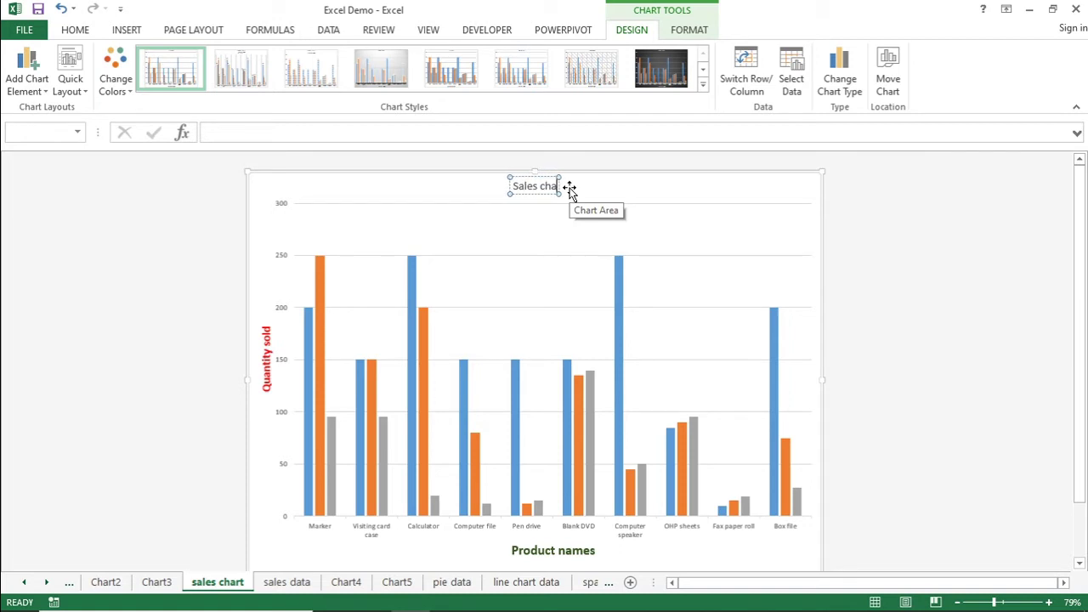
pyautogui.write('rt')
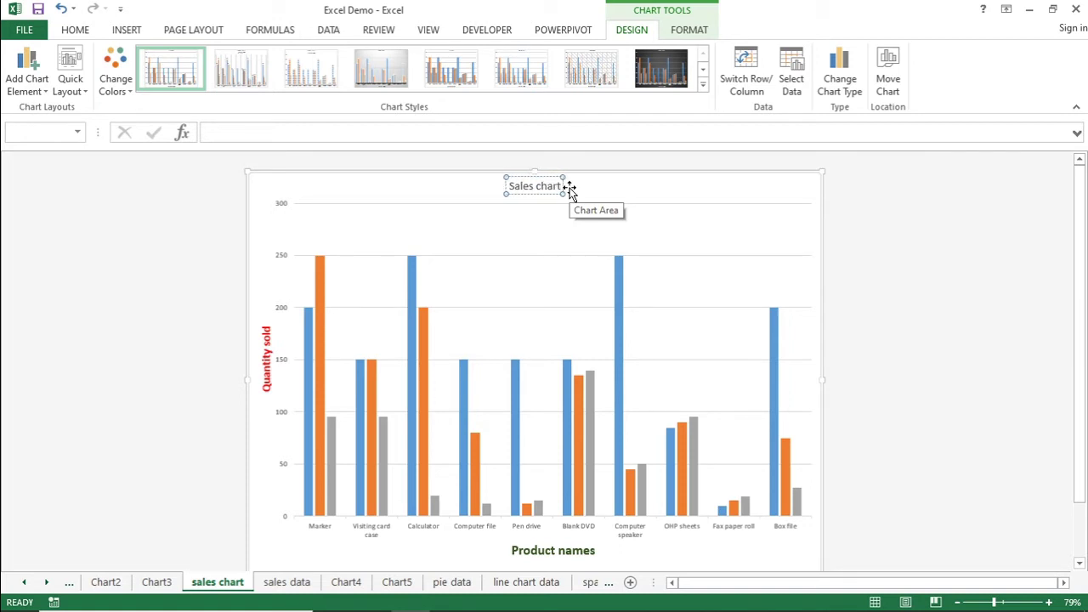
pyautogui.write(' 2015')
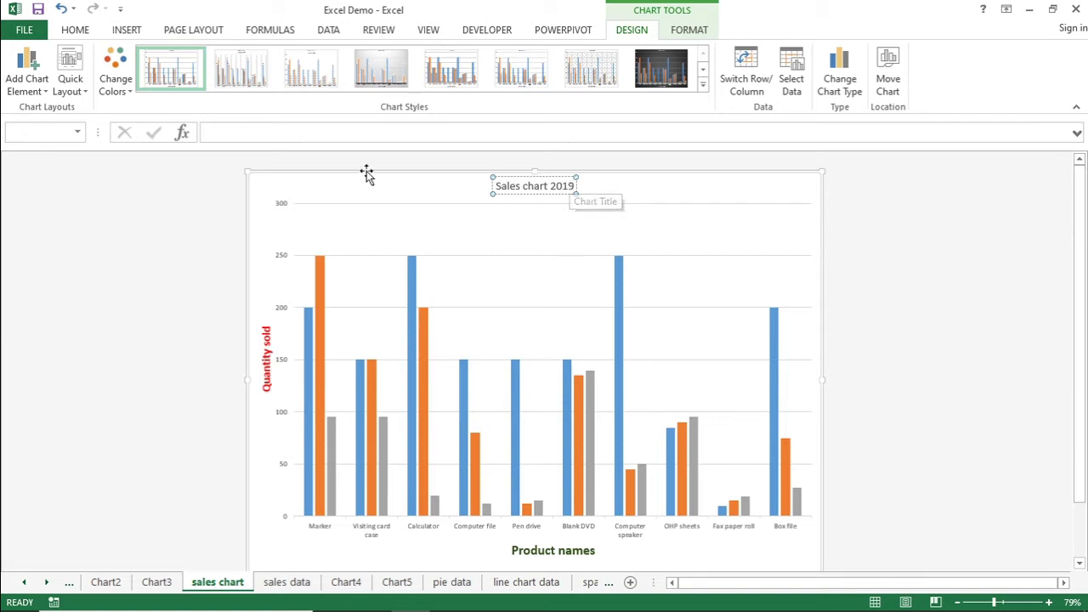
pyautogui.press('BackSpace')
pyautogui.press('BackSpace')
pyautogui.press('BackSpace')
pyautogui.press('BackSpace')
pyautogui.press('BackSpace')
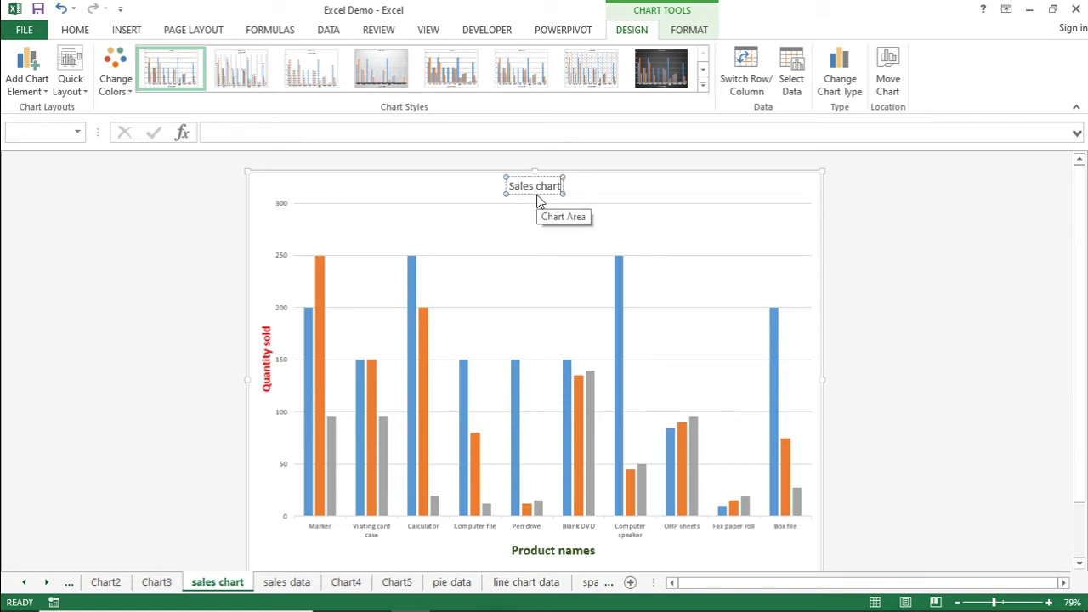
# Set the "Sales chart" title to font size 20 and make it bold and underlined.
pyautogui.click(195, 221)
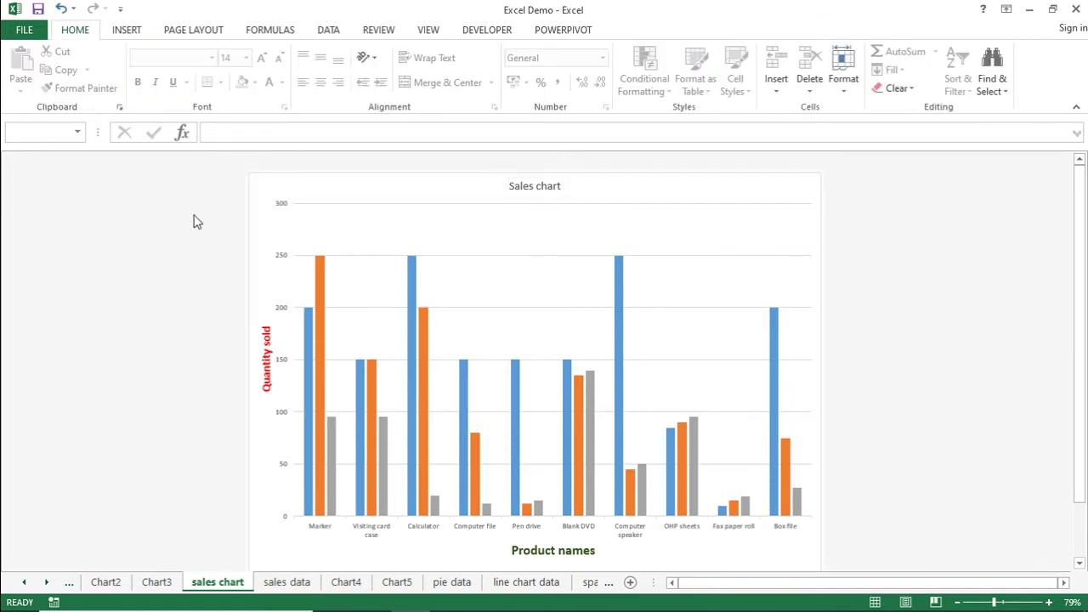
pyautogui.click(526, 194)
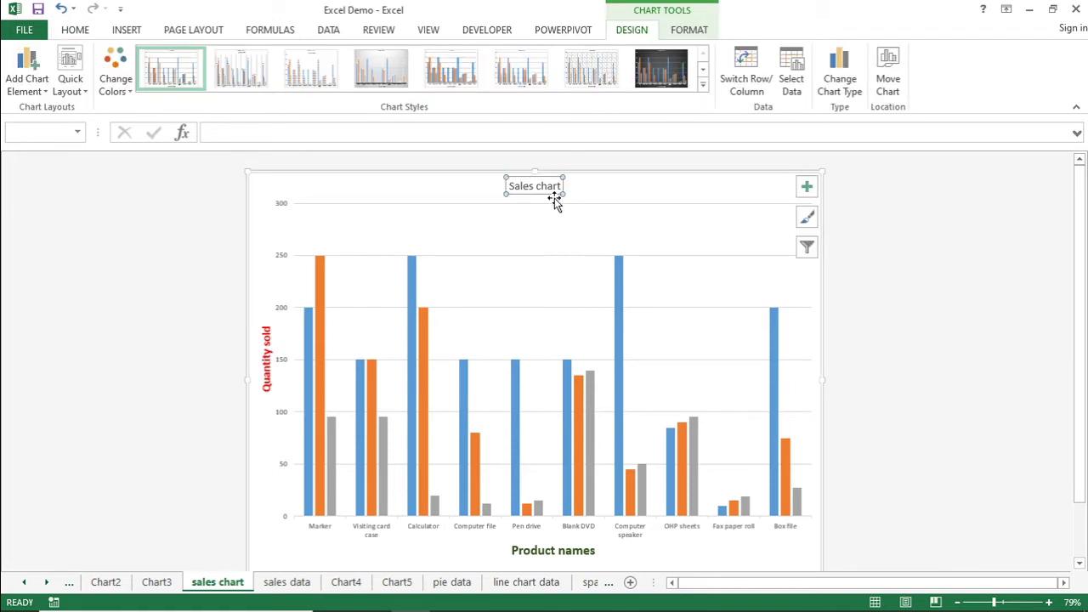
pyautogui.click(75, 31)
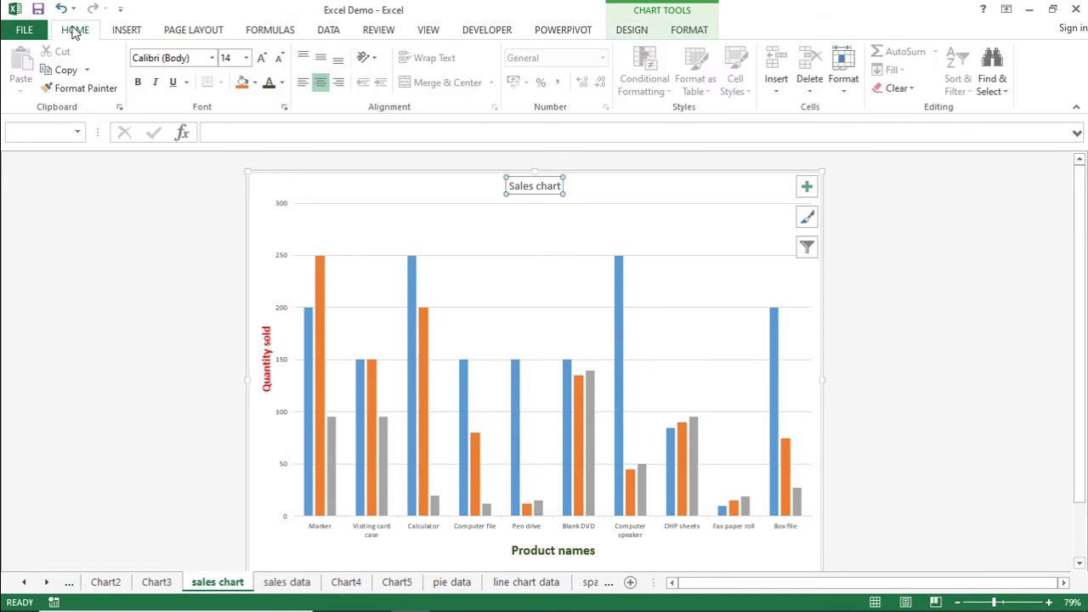
pyautogui.click(247, 59)
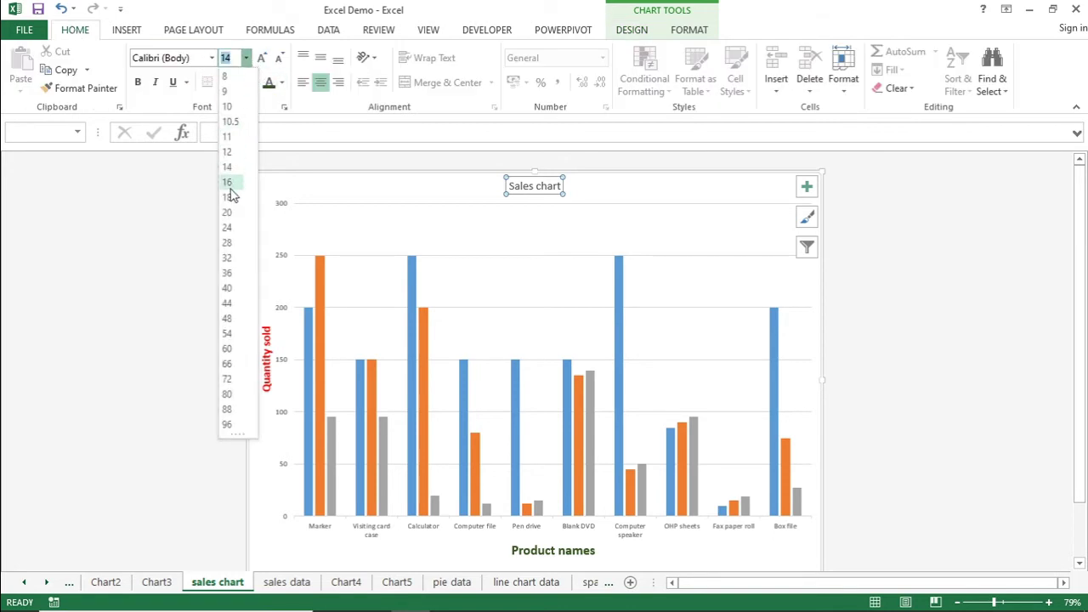
pyautogui.click(229, 218)
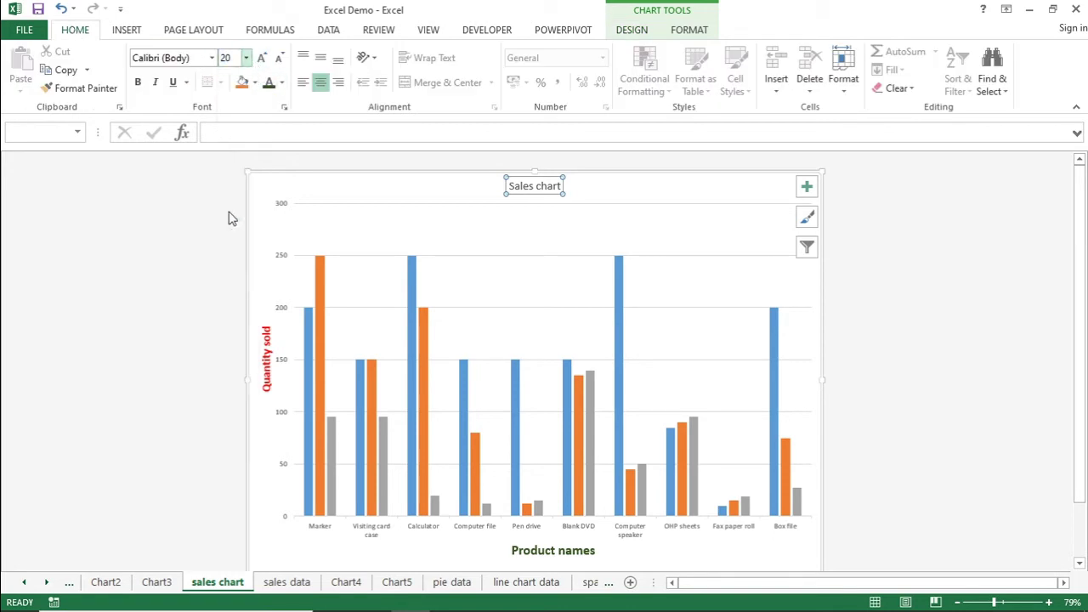
pyautogui.click(139, 83)
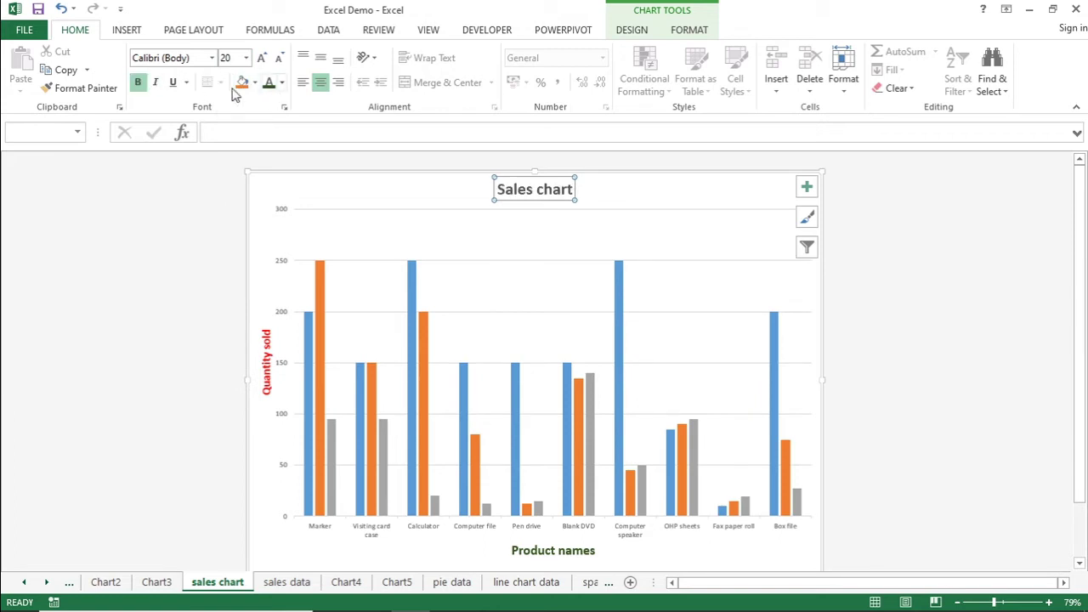
pyautogui.click(174, 85)
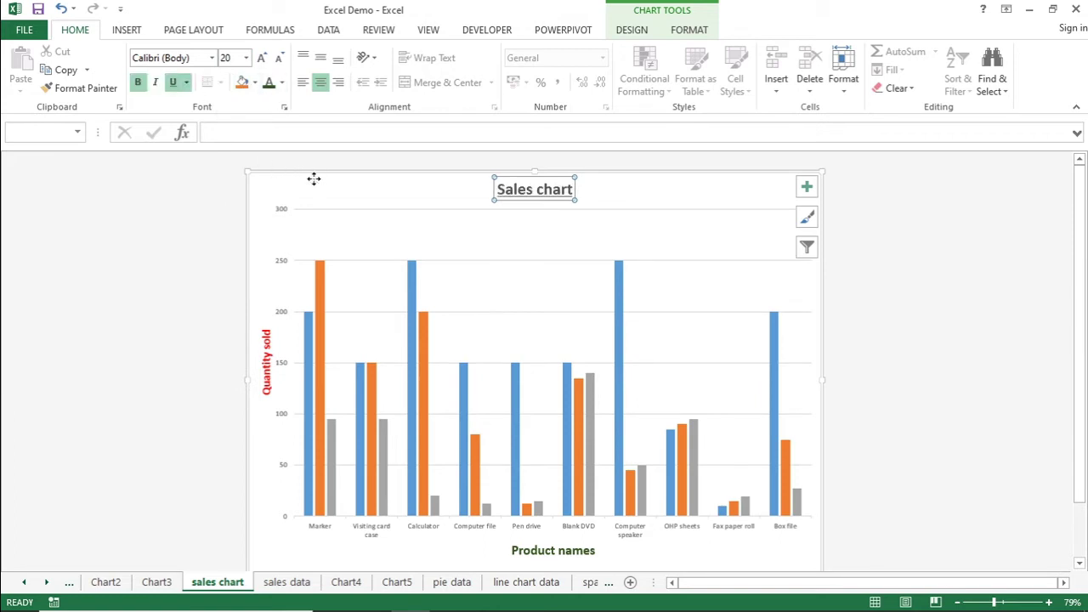
pyautogui.click(314, 181)
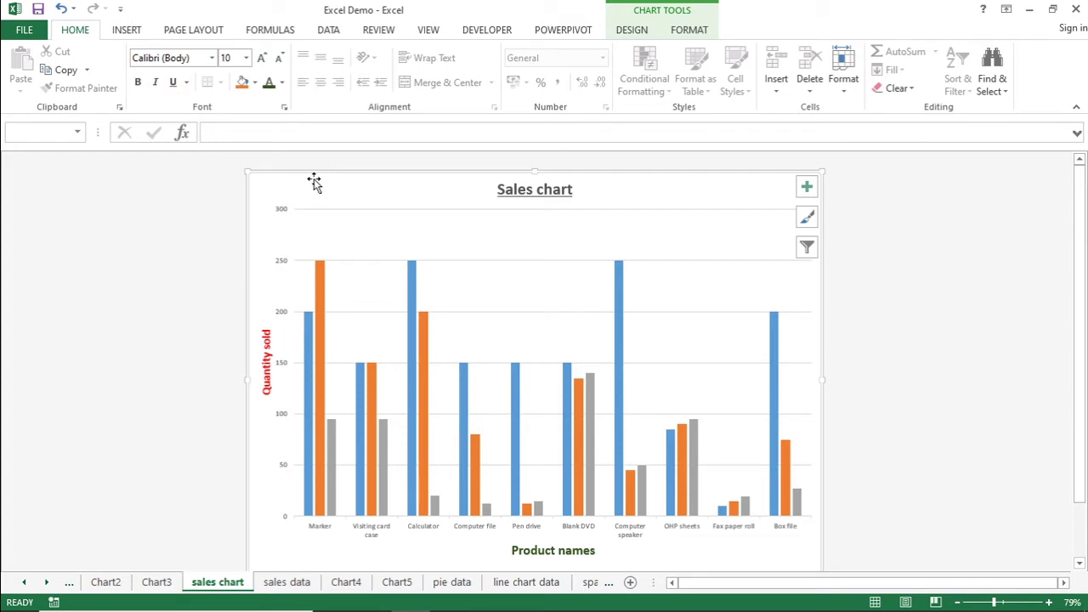
# Add data labels to all columns of the chart at the Outside End position.
pyautogui.click(632, 31)
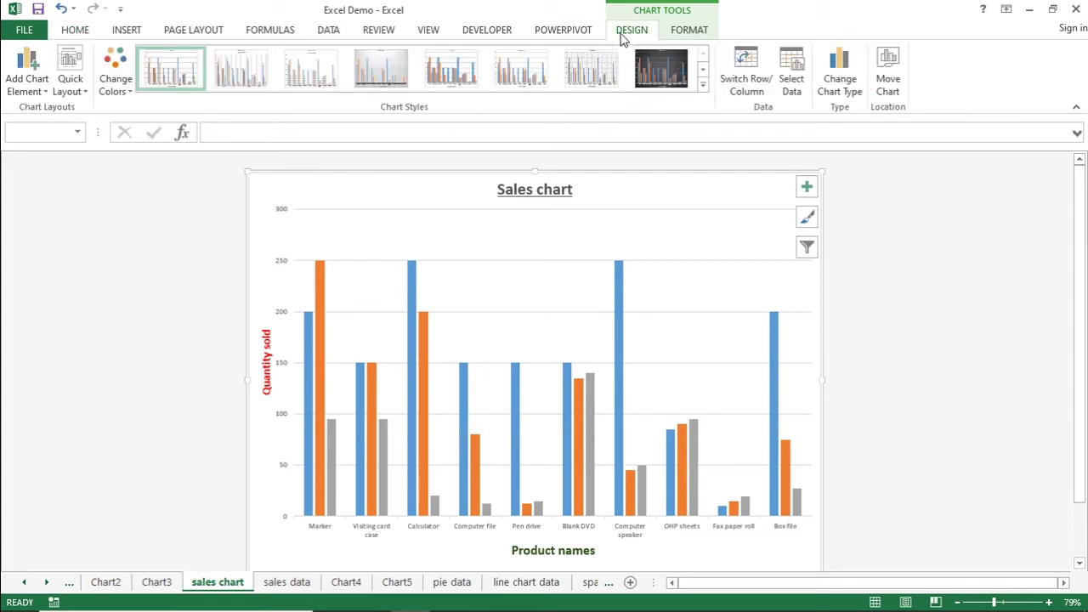
pyautogui.click(37, 95)
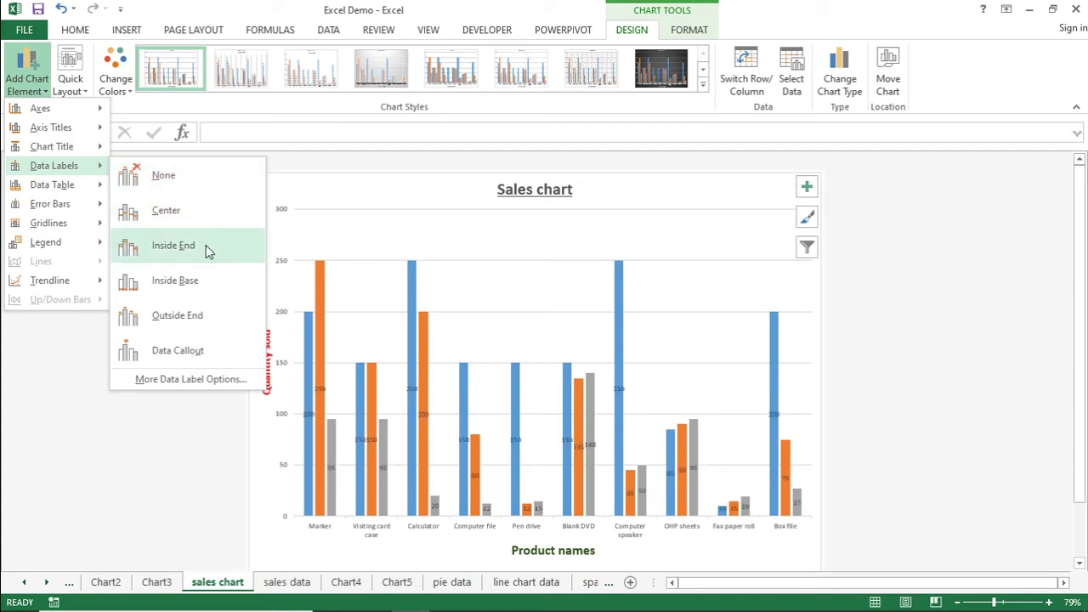
pyautogui.click(207, 315)
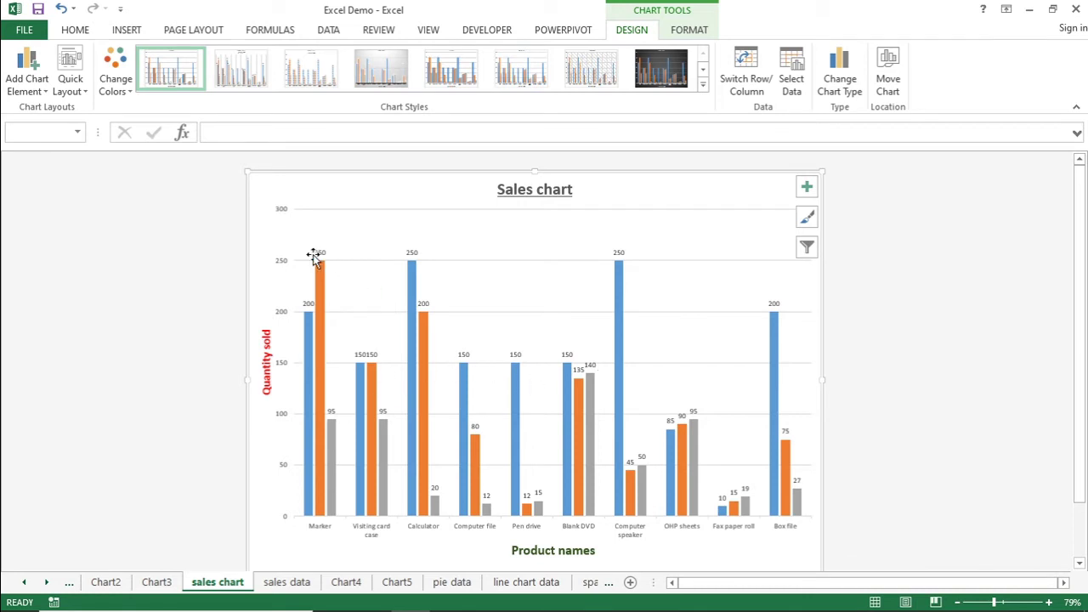
pyautogui.moveTo(325, 293)
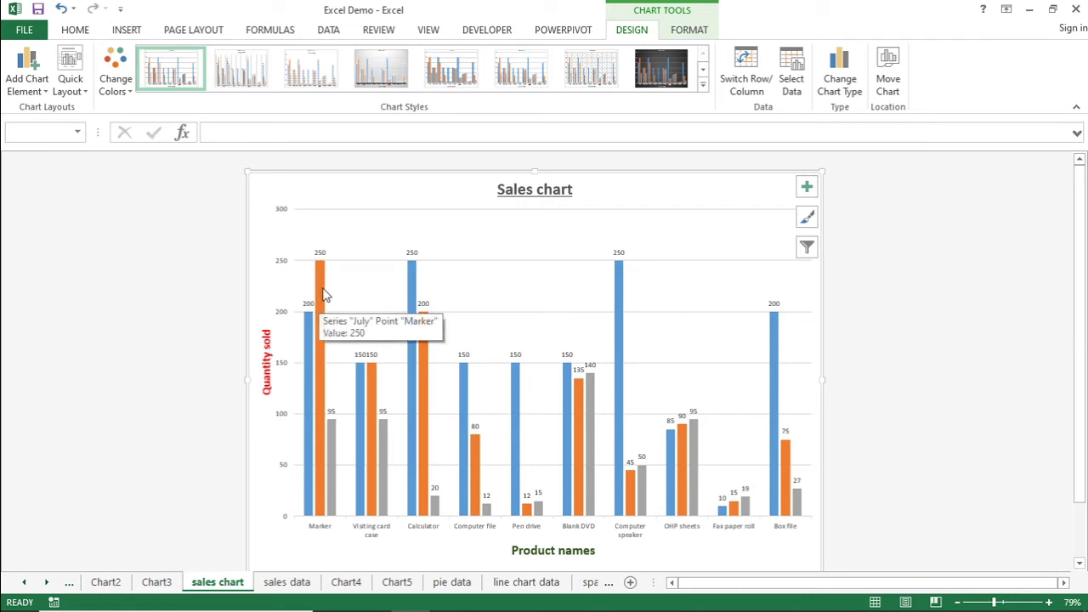
pyautogui.click(30, 90)
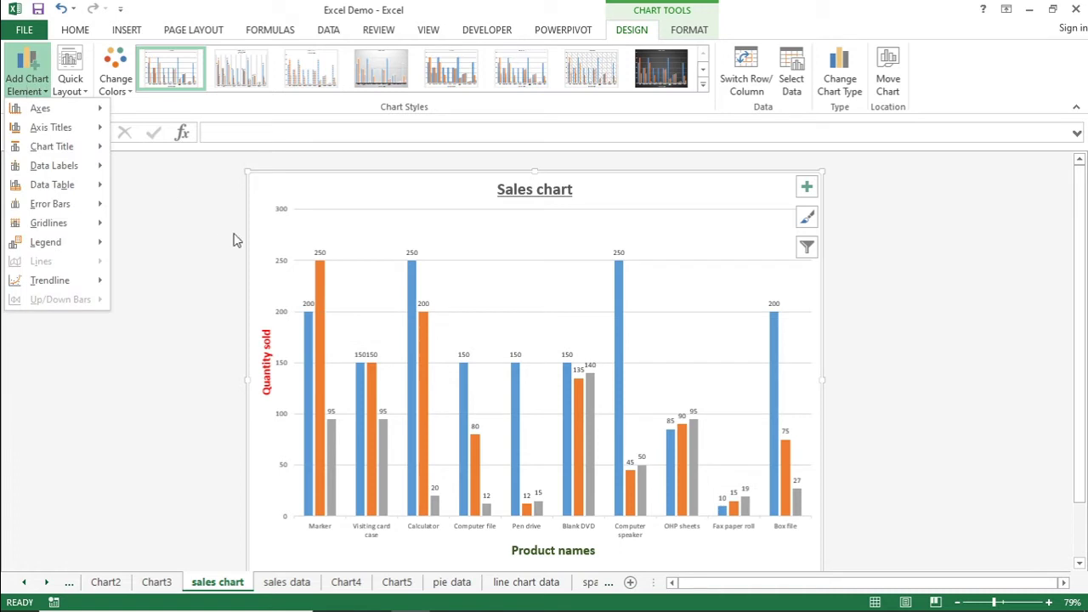
pyautogui.click(368, 233)
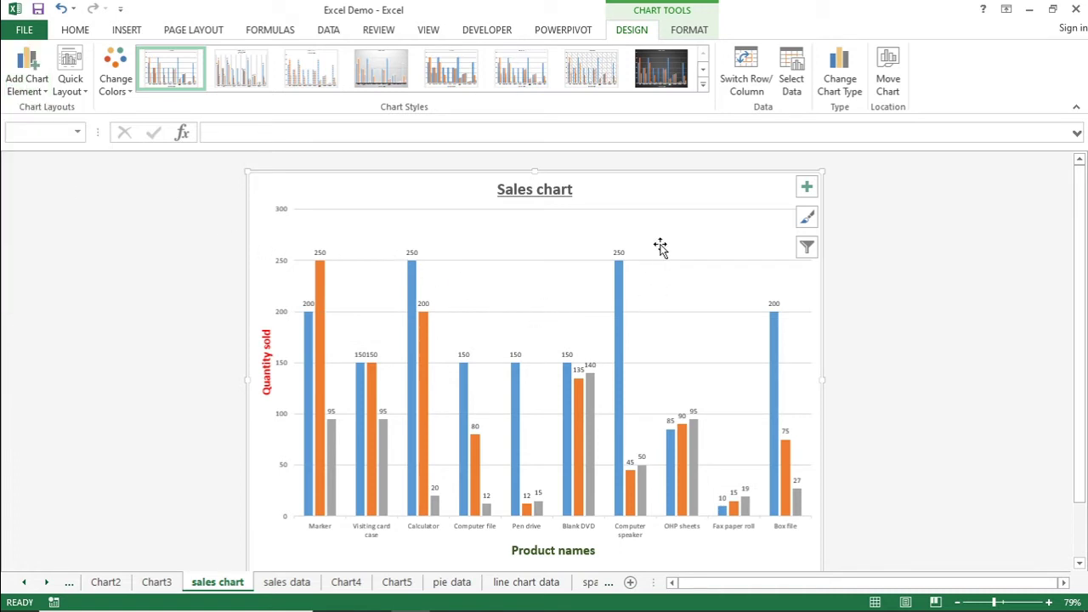
pyautogui.moveTo(783, 377)
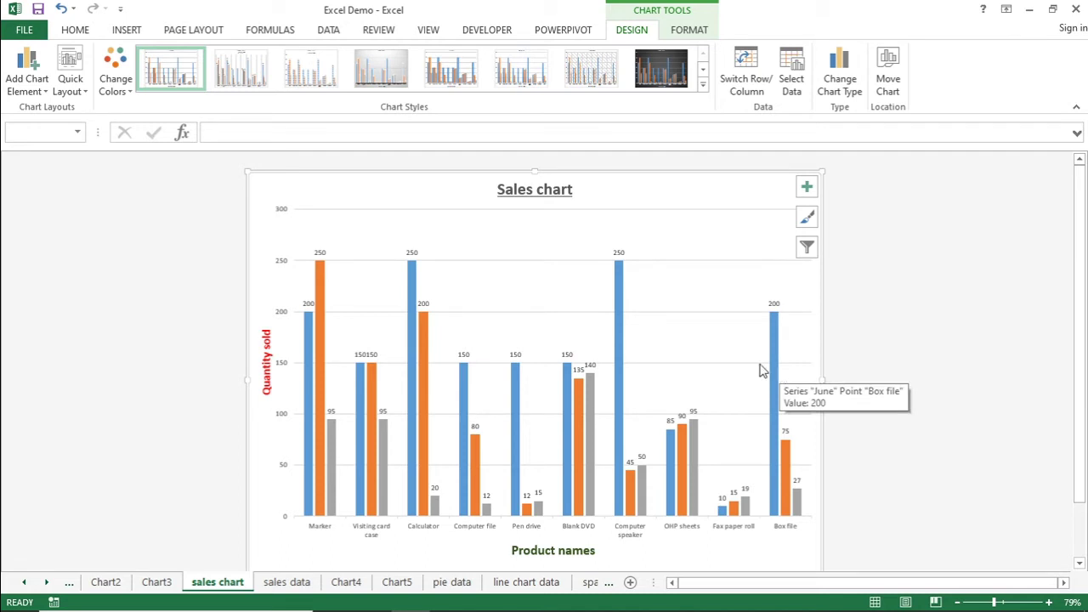
# Add a data table without legend keys to the chart and switch it to With Legend Keys.
pyautogui.click(37, 85)
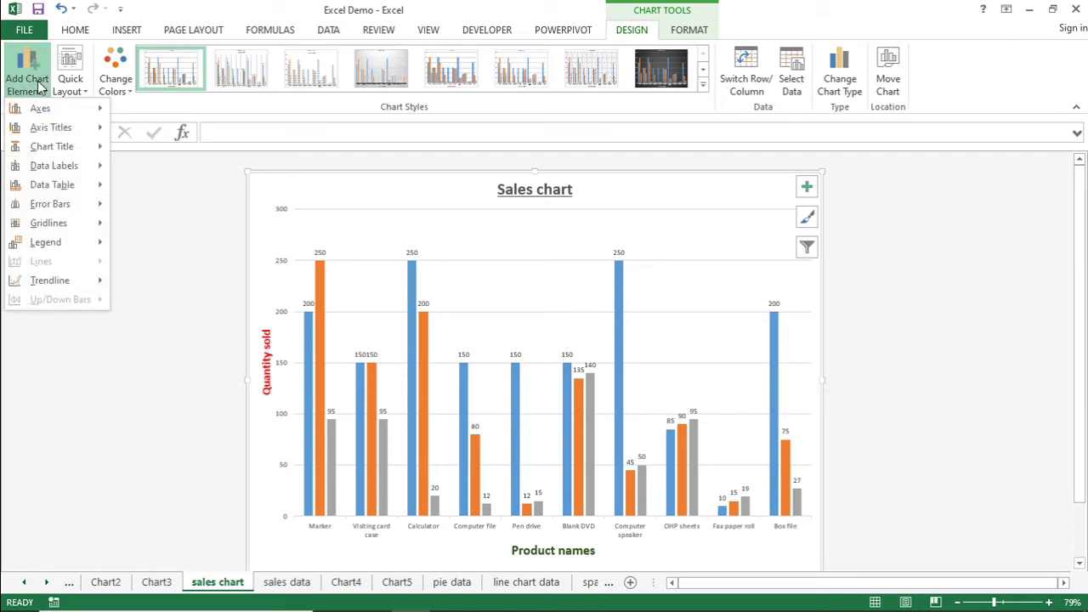
pyautogui.moveTo(58, 183)
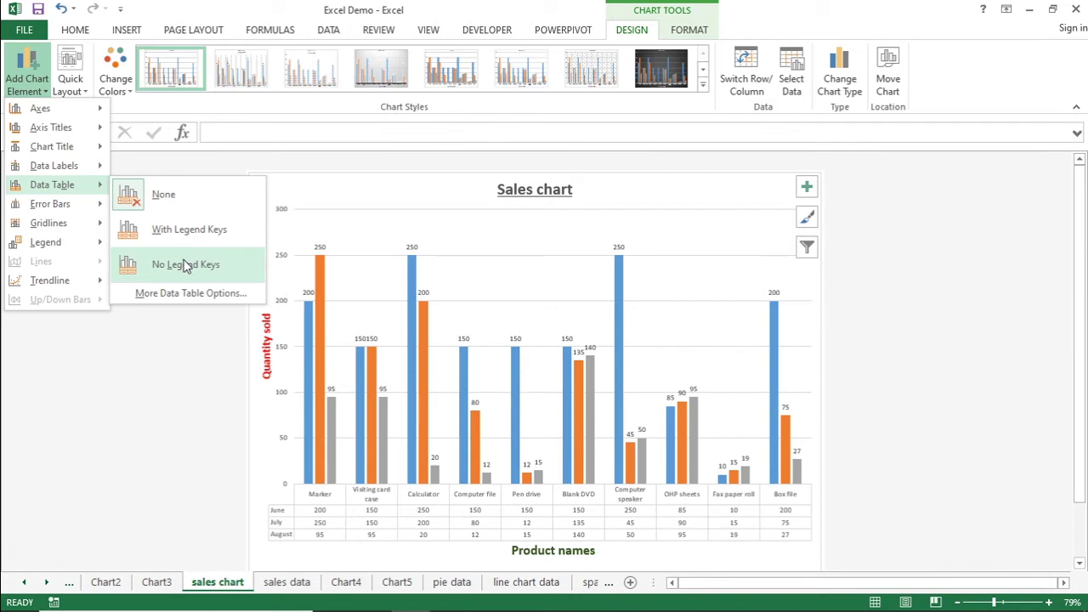
pyautogui.click(185, 266)
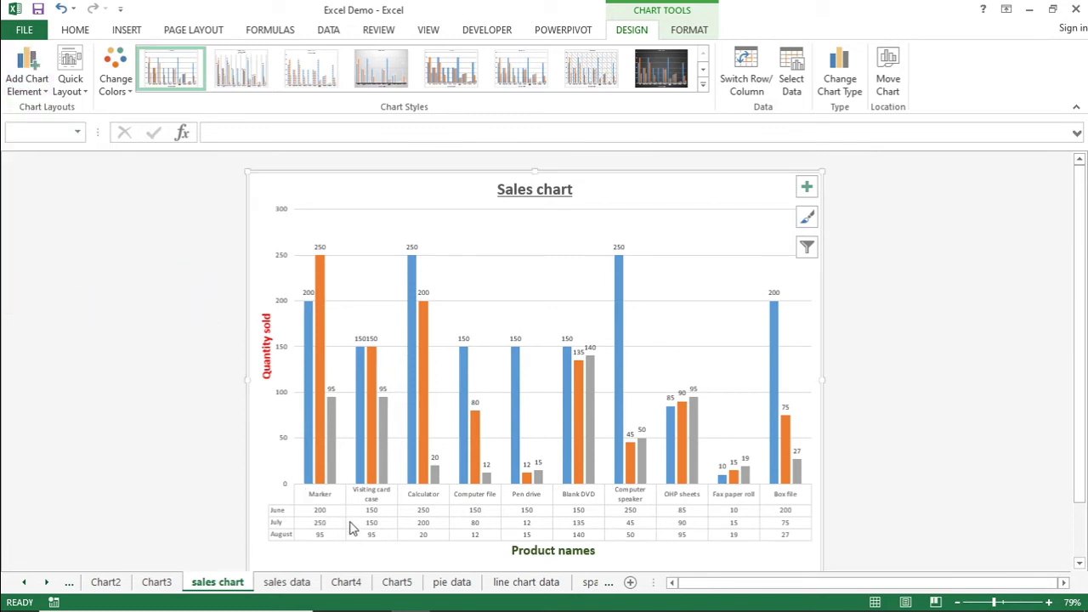
pyautogui.click(26, 80)
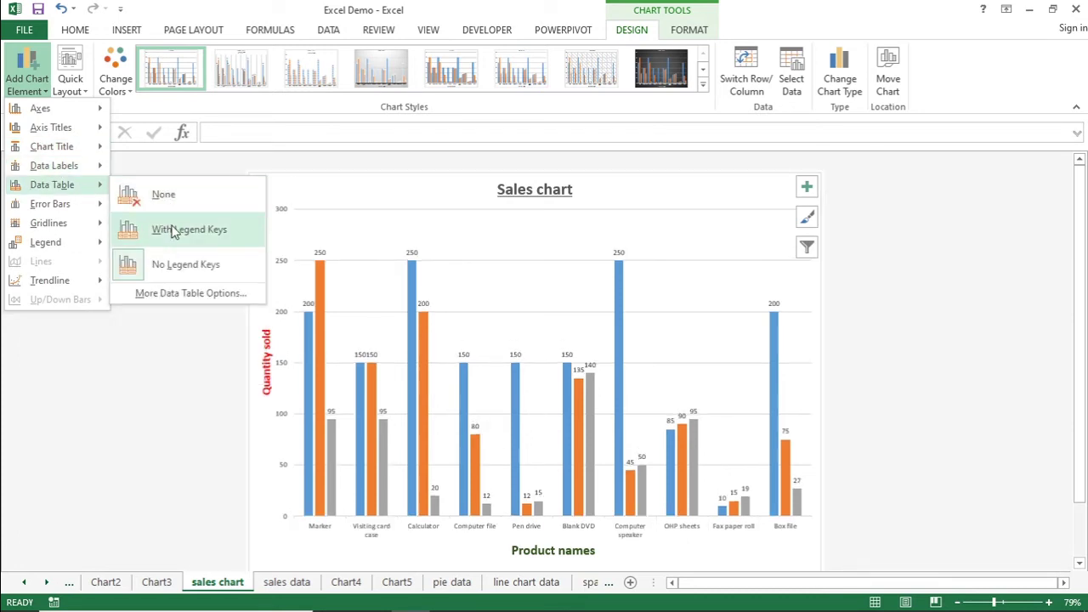
pyautogui.click(171, 228)
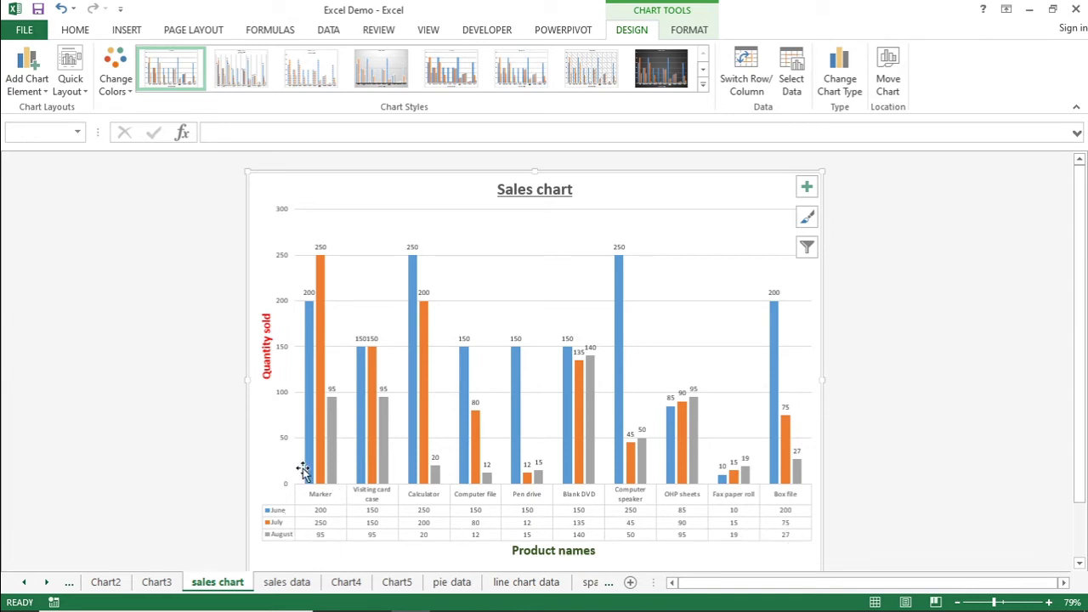
# Remove the data table from the chart.
pyautogui.click(39, 91)
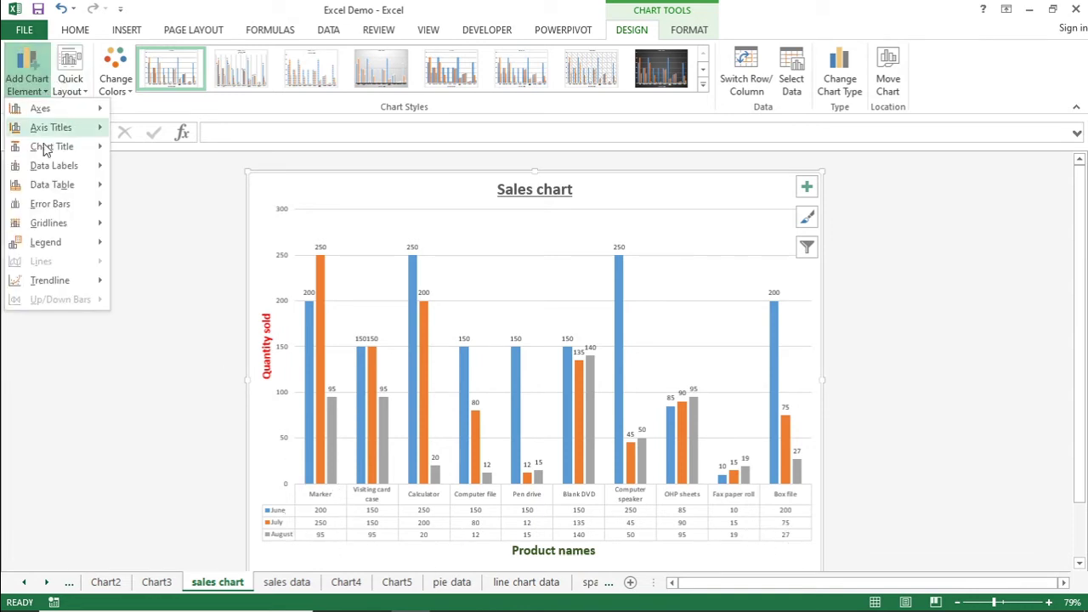
pyautogui.moveTo(55, 172)
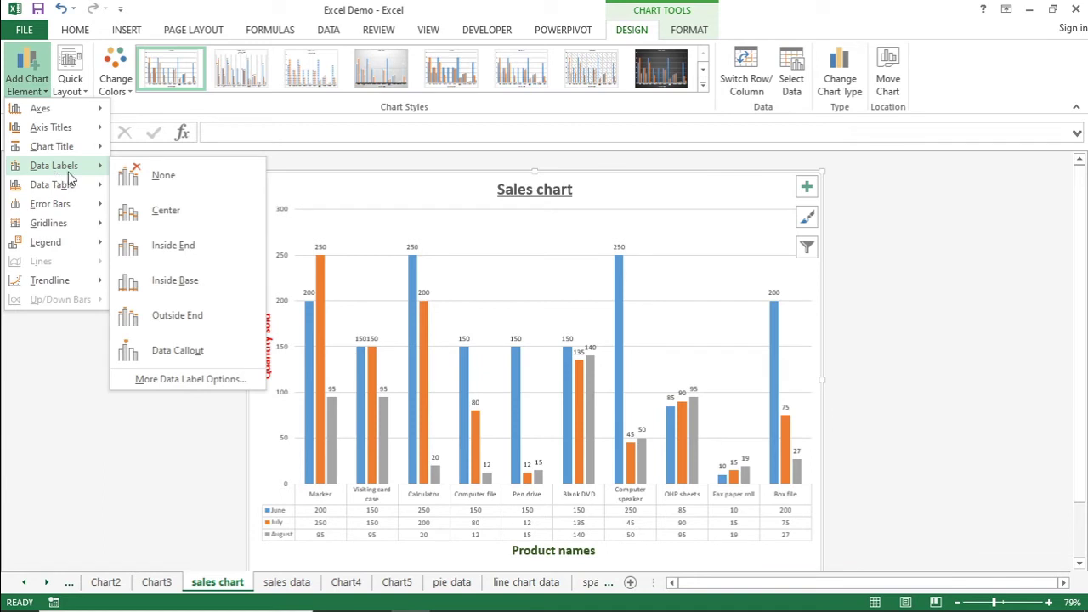
pyautogui.click(166, 206)
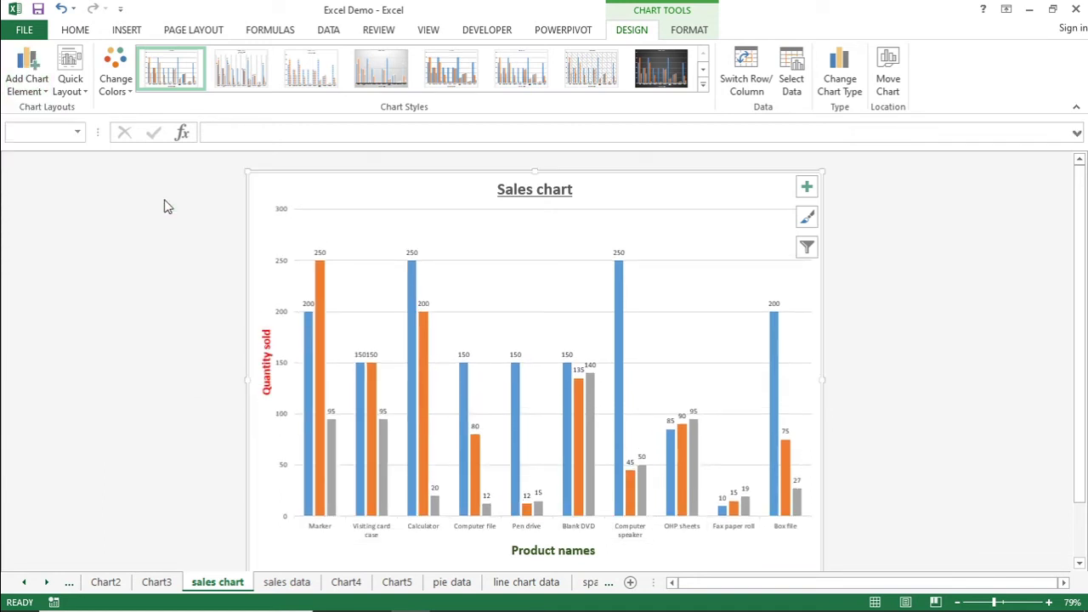
pyautogui.click(32, 95)
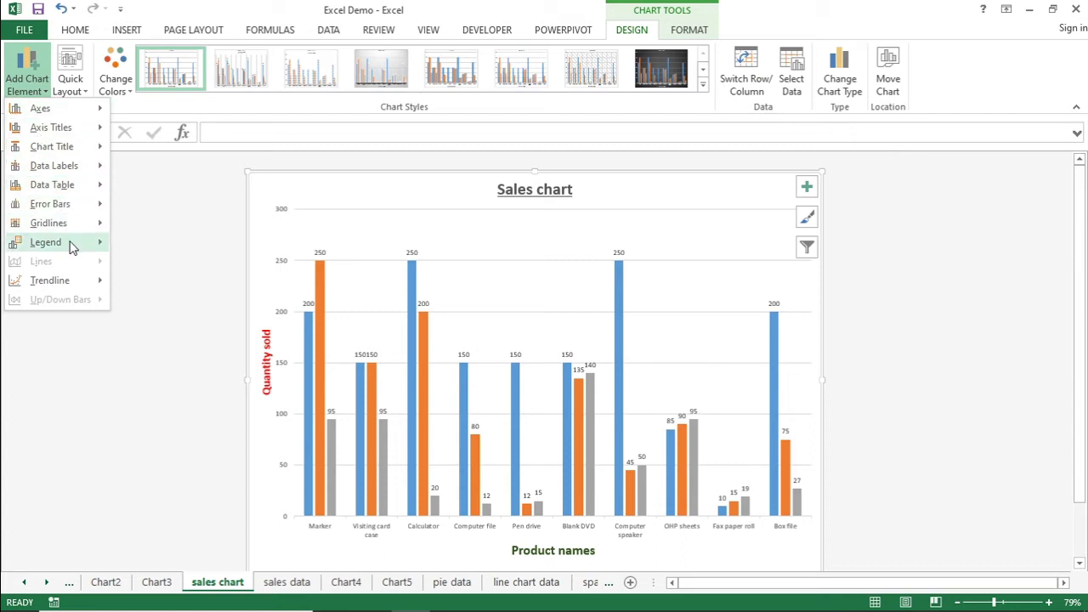
pyautogui.moveTo(72, 246)
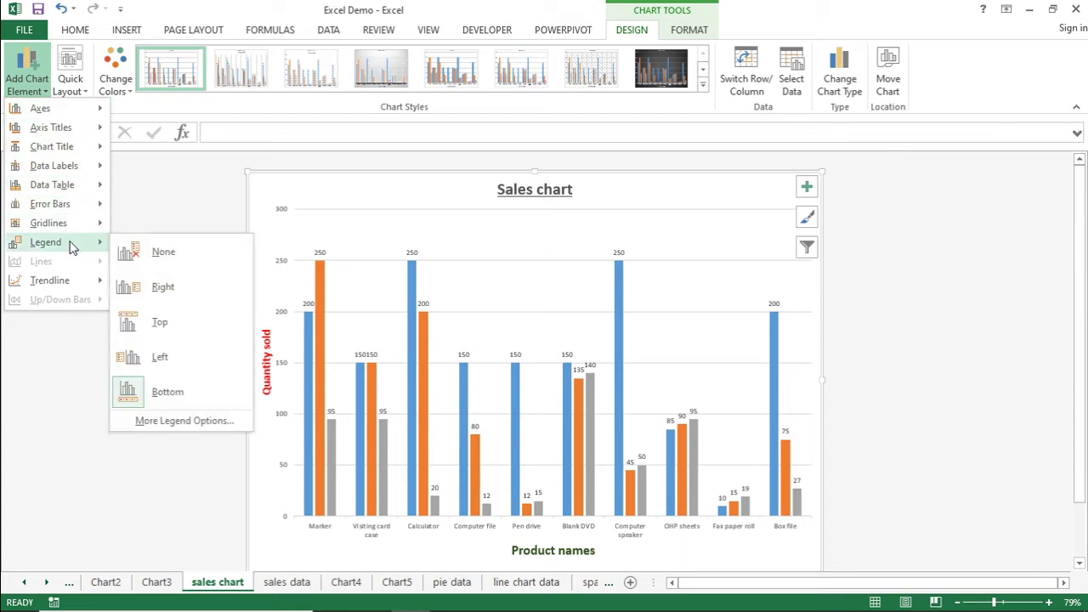
pyautogui.click(125, 251)
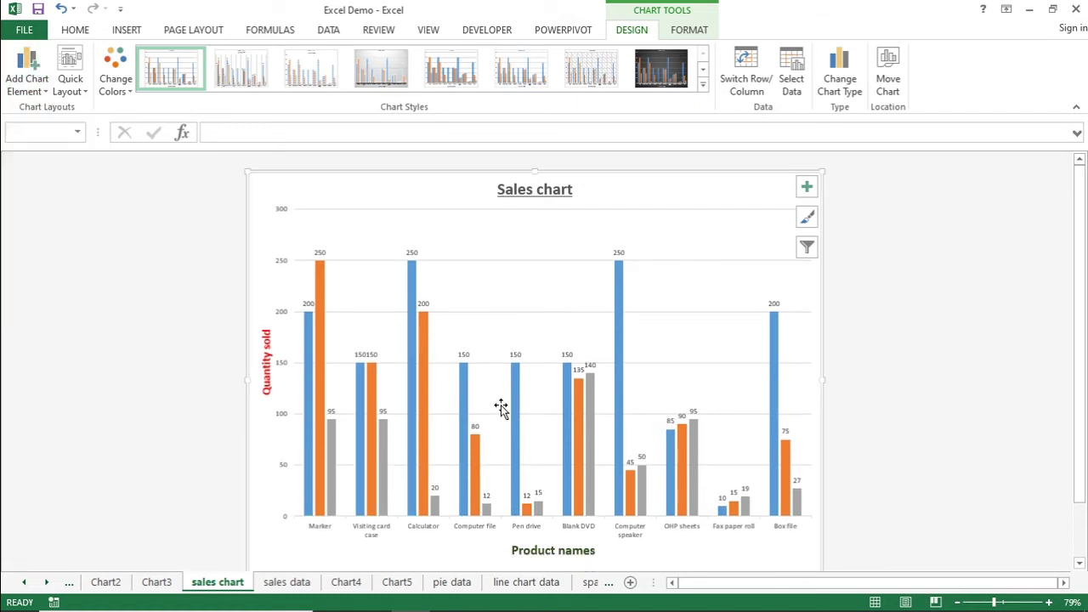
# Set the font size of the chart's month legend to 18.
pyautogui.scroll(-1, 1080, 462)
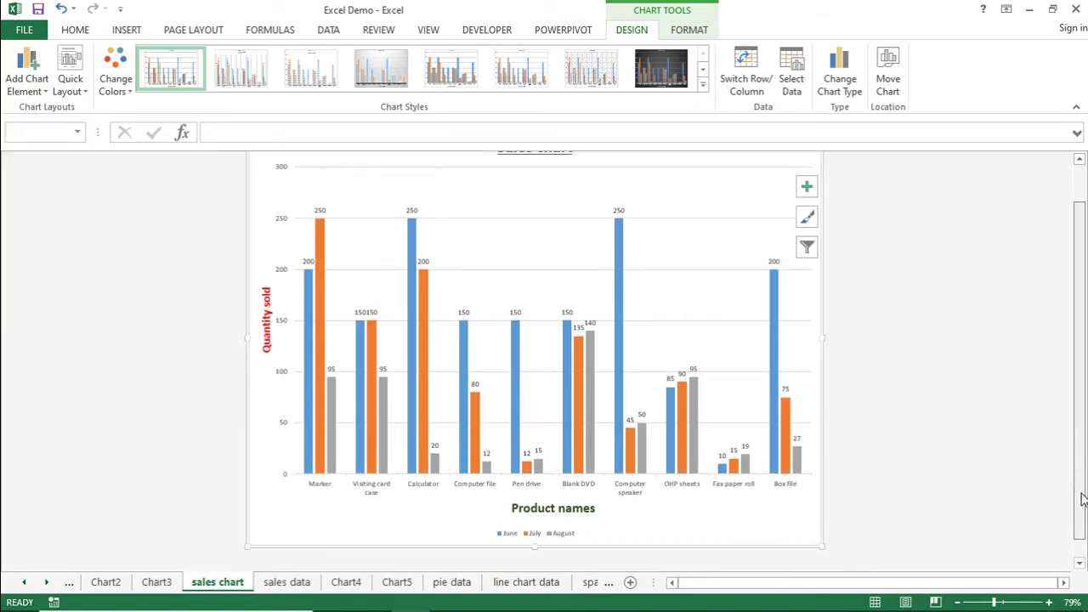
pyautogui.click(521, 532)
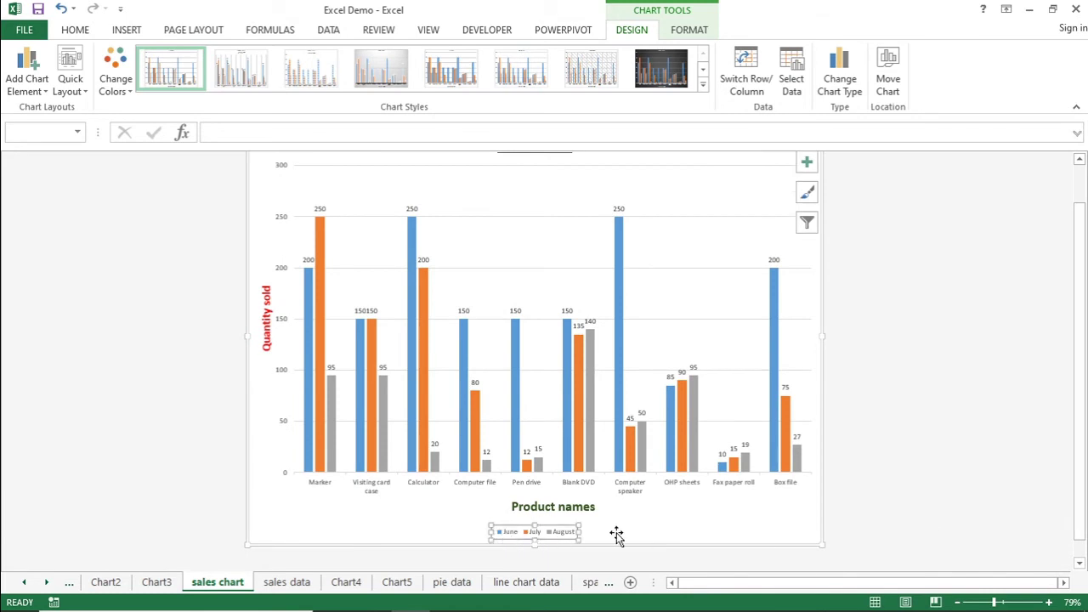
pyautogui.click(75, 29)
pyautogui.click(246, 59)
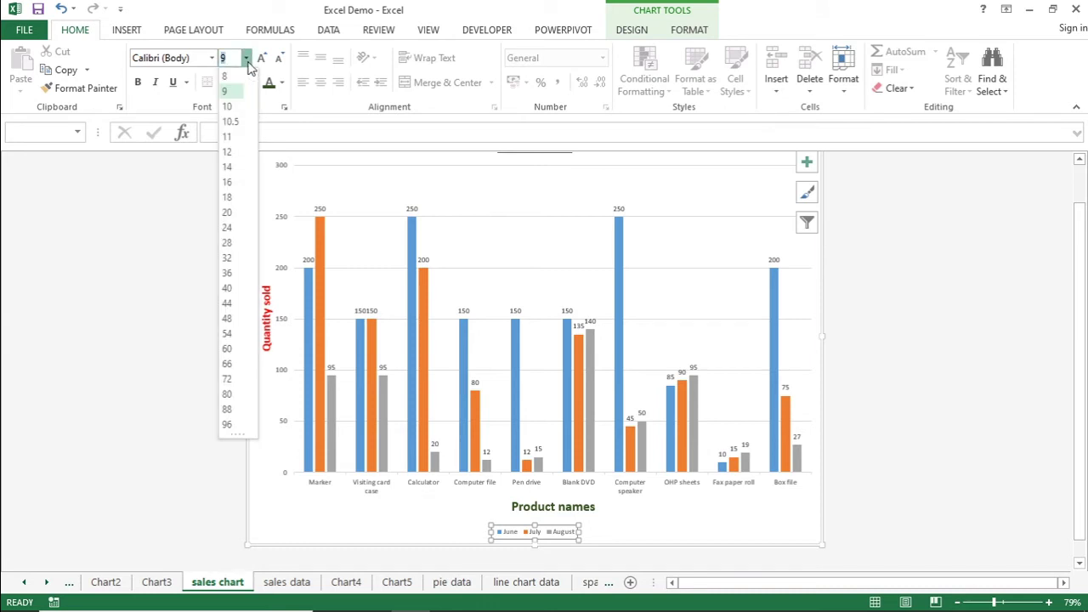
pyautogui.click(227, 197)
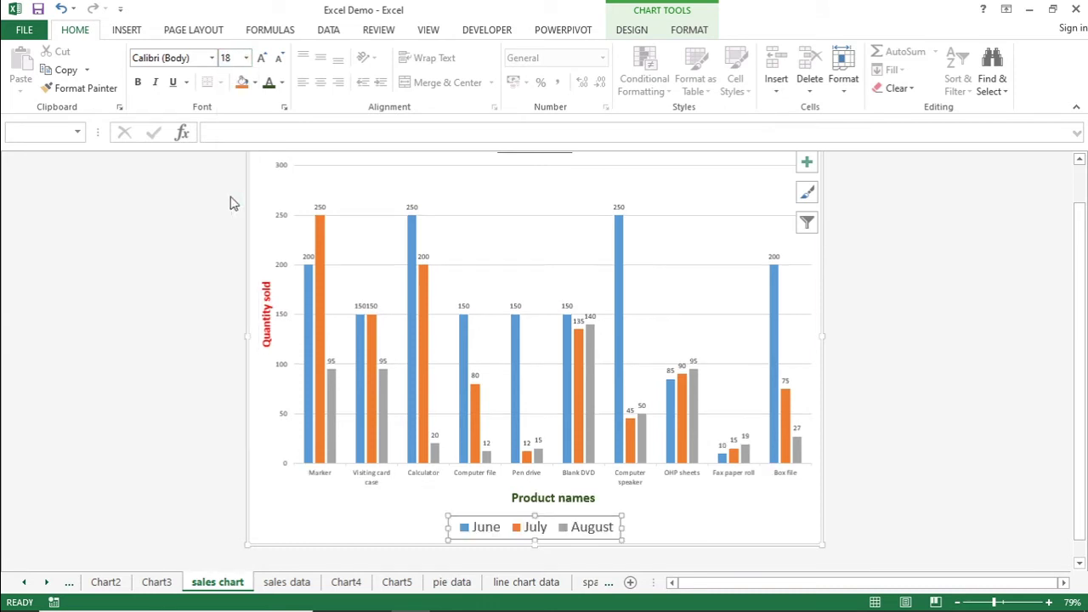
pyautogui.click(703, 529)
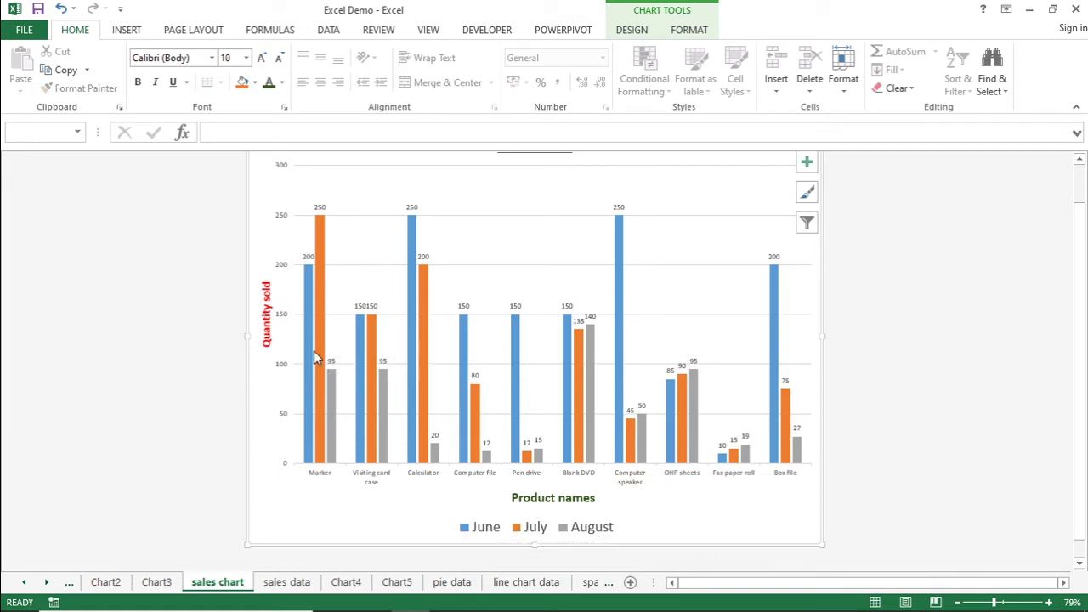
# Reposition the legend of the sales chart to the Right of the plot area.
pyautogui.moveTo(309, 345)
pyautogui.moveTo(587, 403)
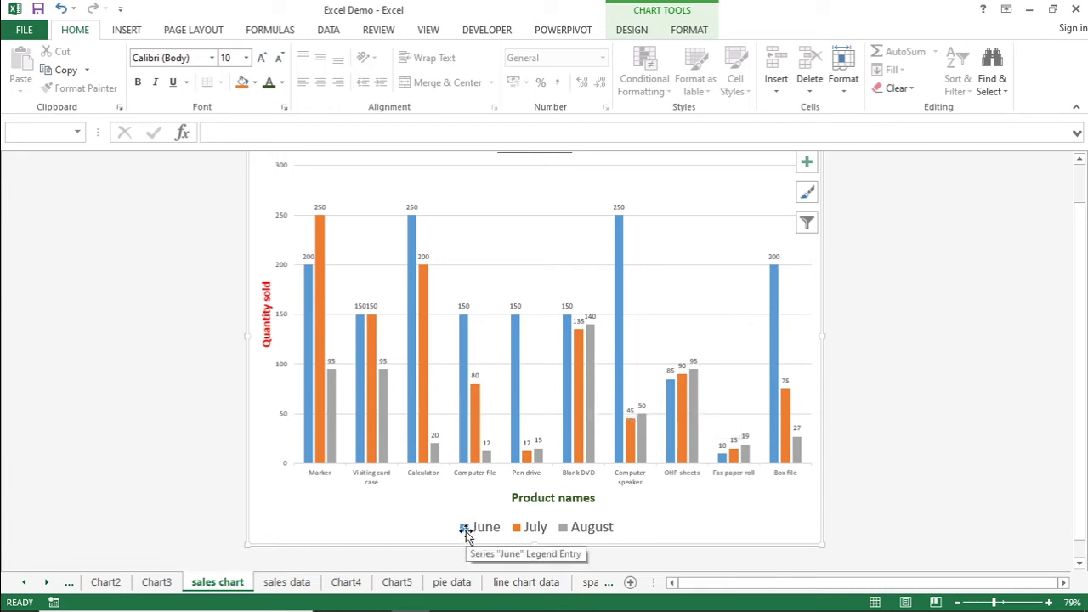
pyautogui.moveTo(330, 261)
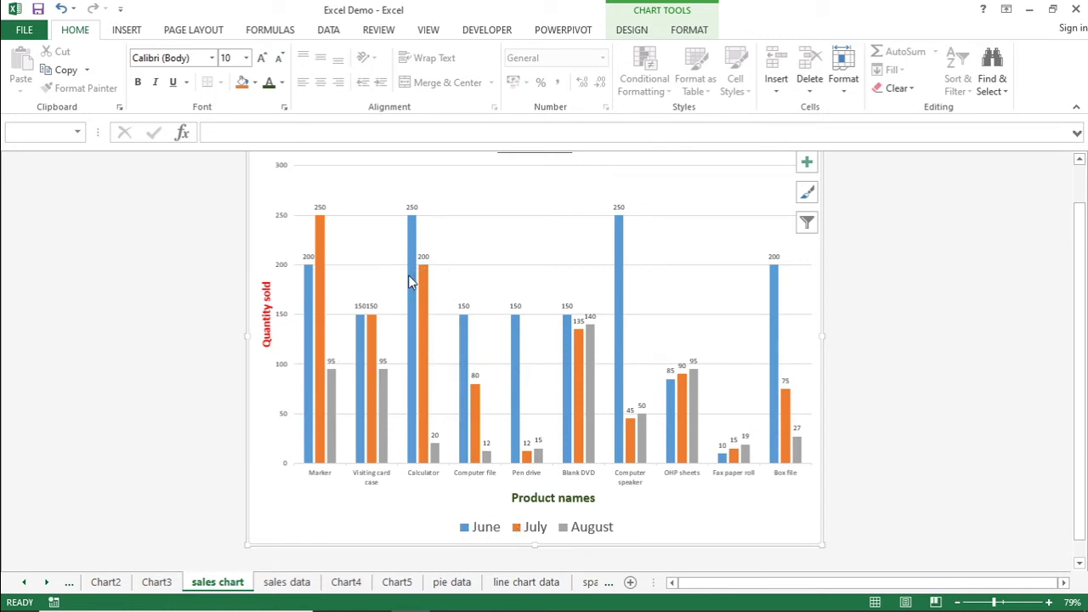
pyautogui.click(488, 531)
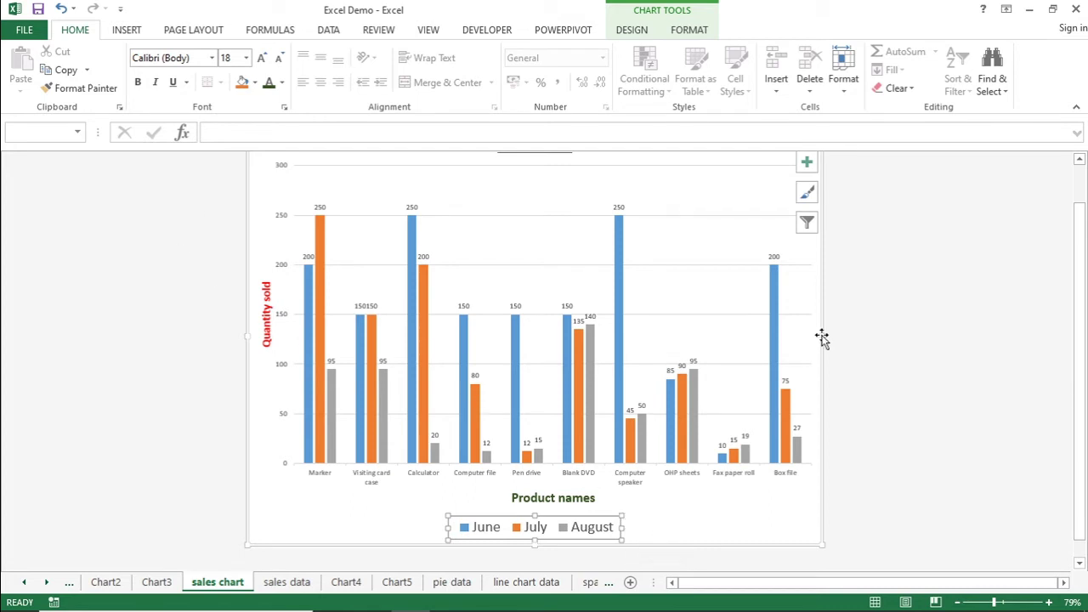
pyautogui.click(627, 33)
pyautogui.click(25, 84)
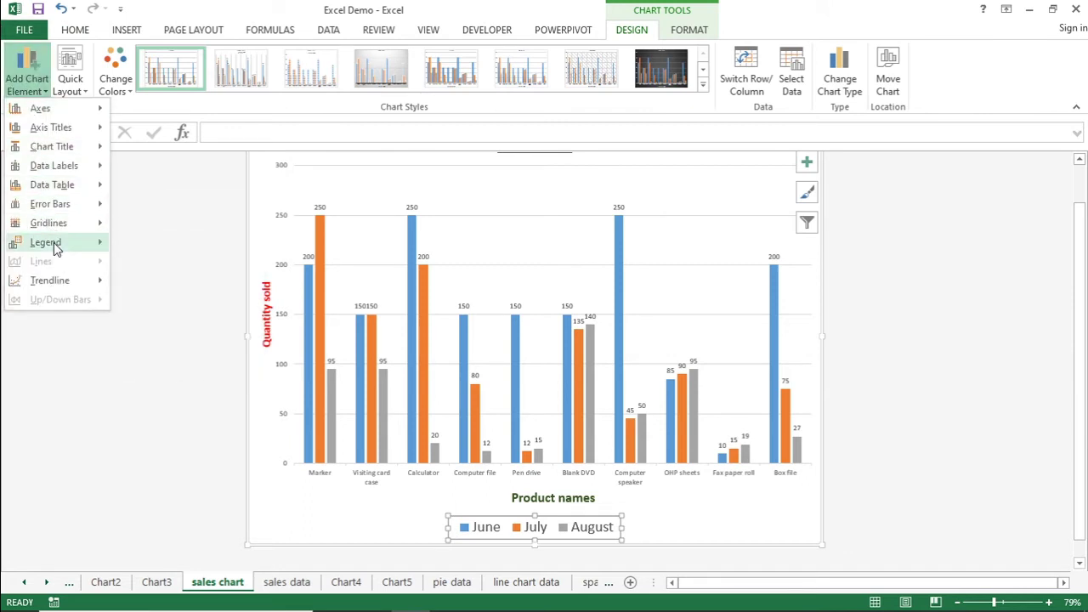
pyautogui.moveTo(54, 244)
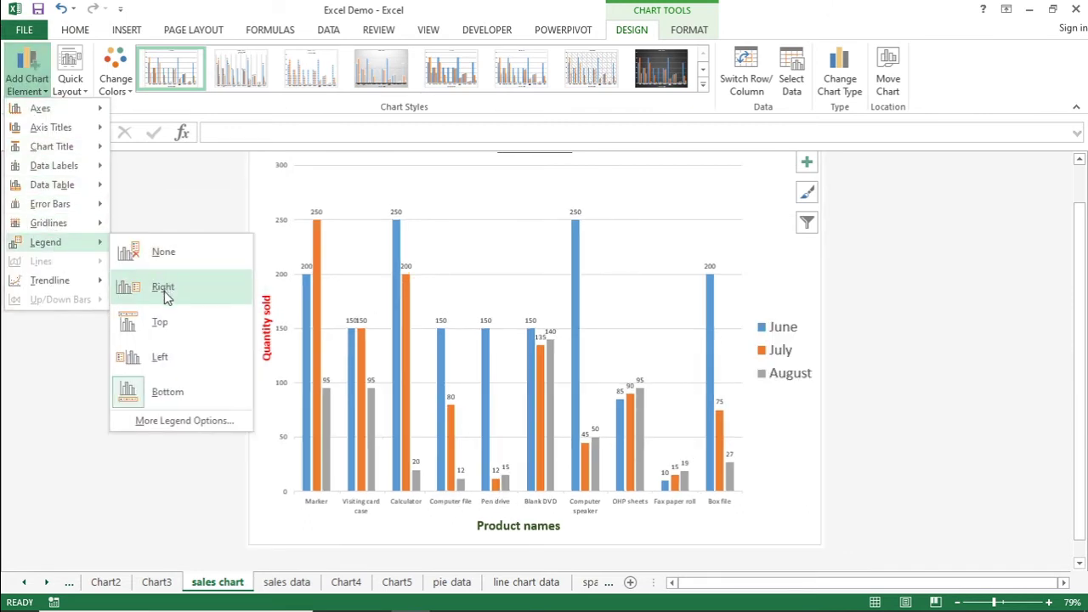
pyautogui.click(163, 289)
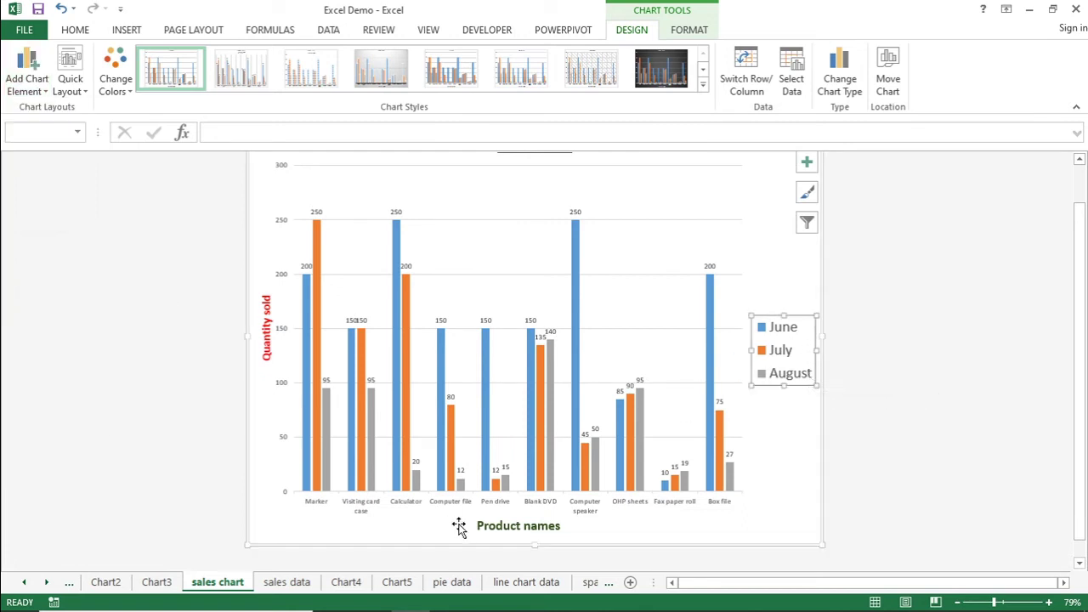
pyautogui.click(809, 409)
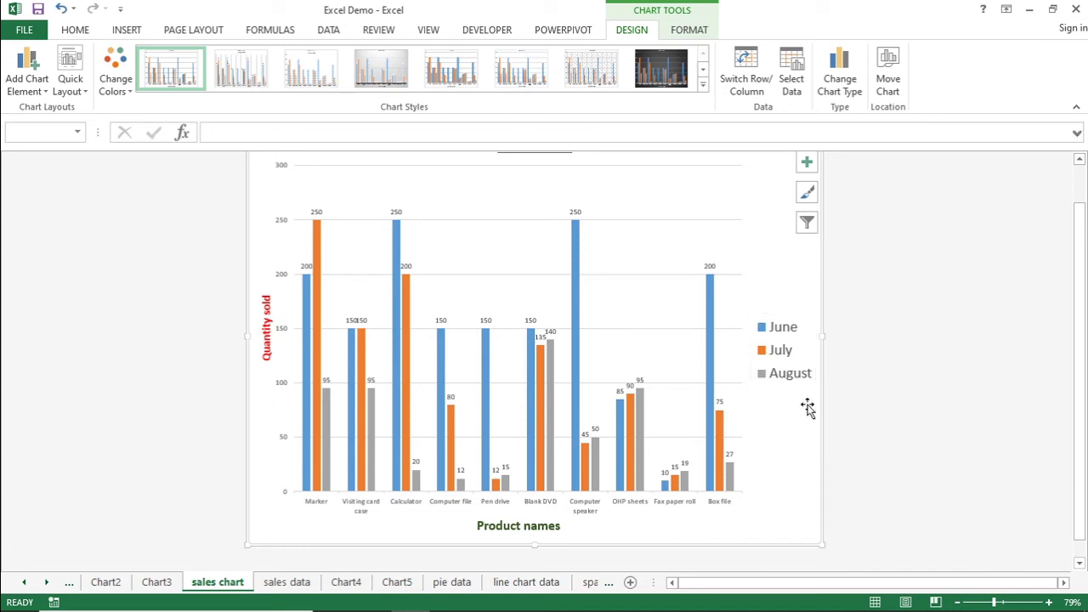
pyautogui.scroll(1, 1080, 285)
pyautogui.scroll(1, 1080, 281)
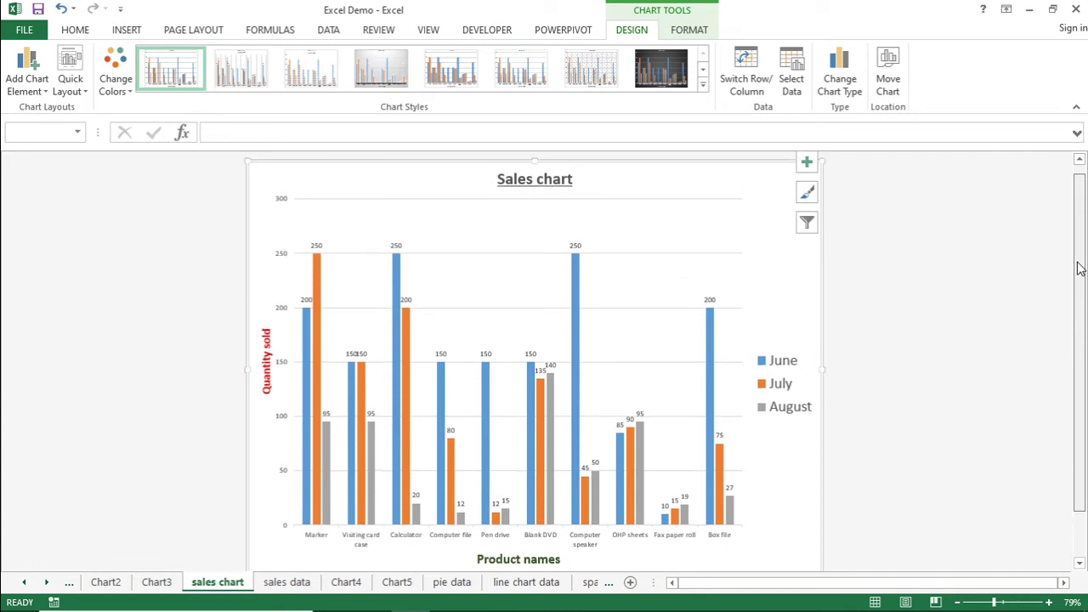
pyautogui.click(22, 80)
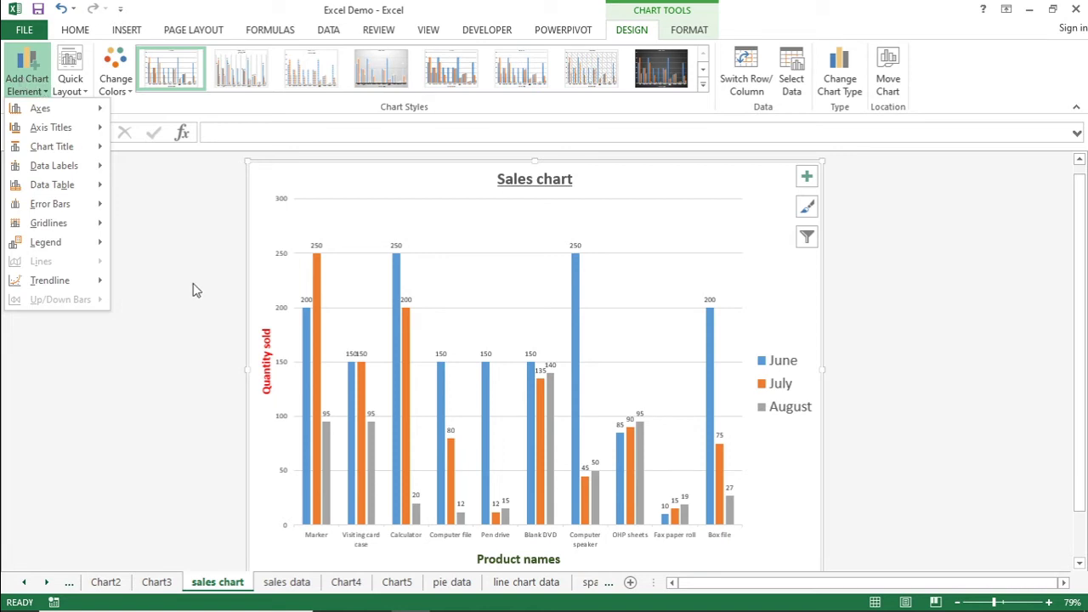
pyautogui.click(846, 322)
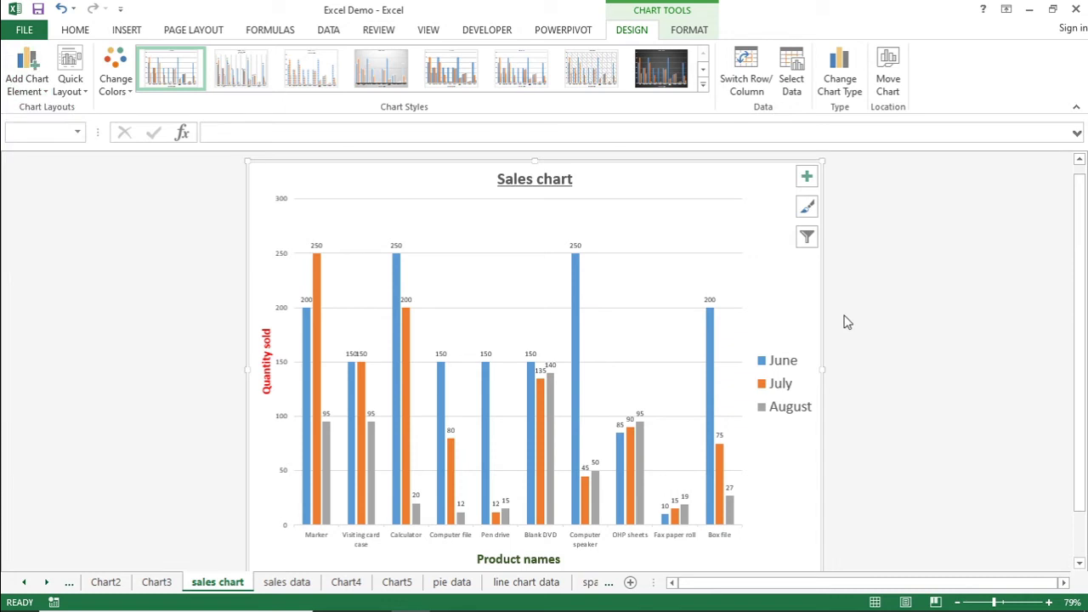
# Change the fill of the August series columns in the sales chart to dark green.
pyautogui.click(690, 30)
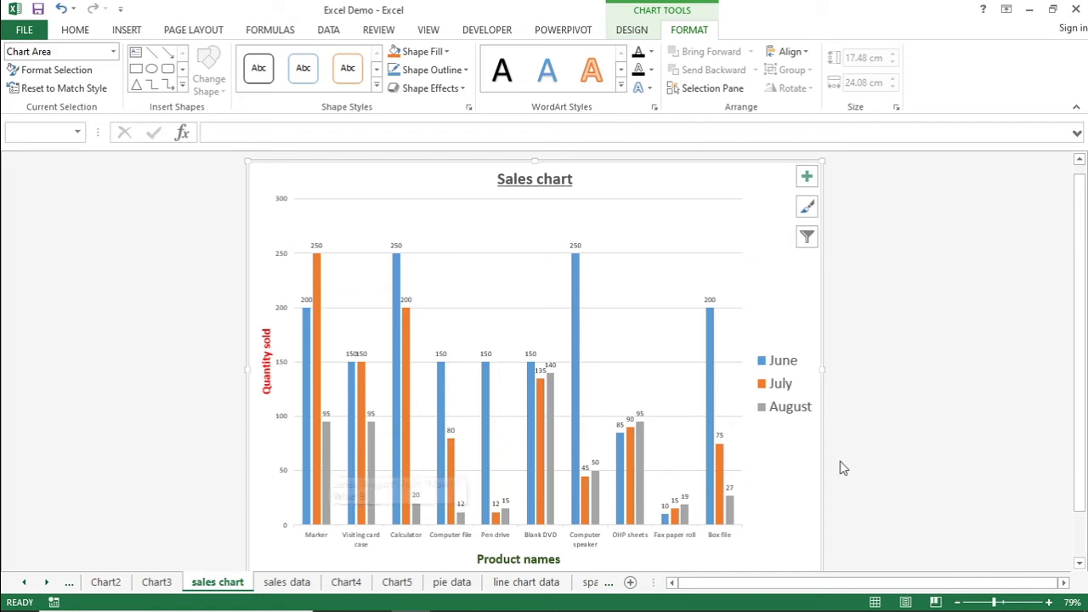
pyautogui.click(330, 451)
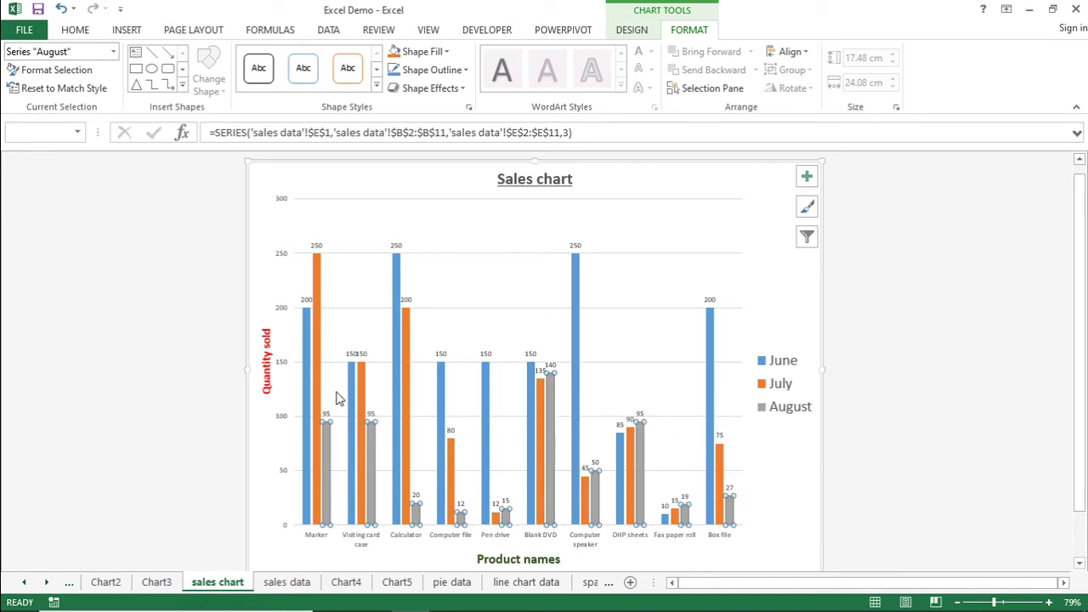
pyautogui.click(444, 52)
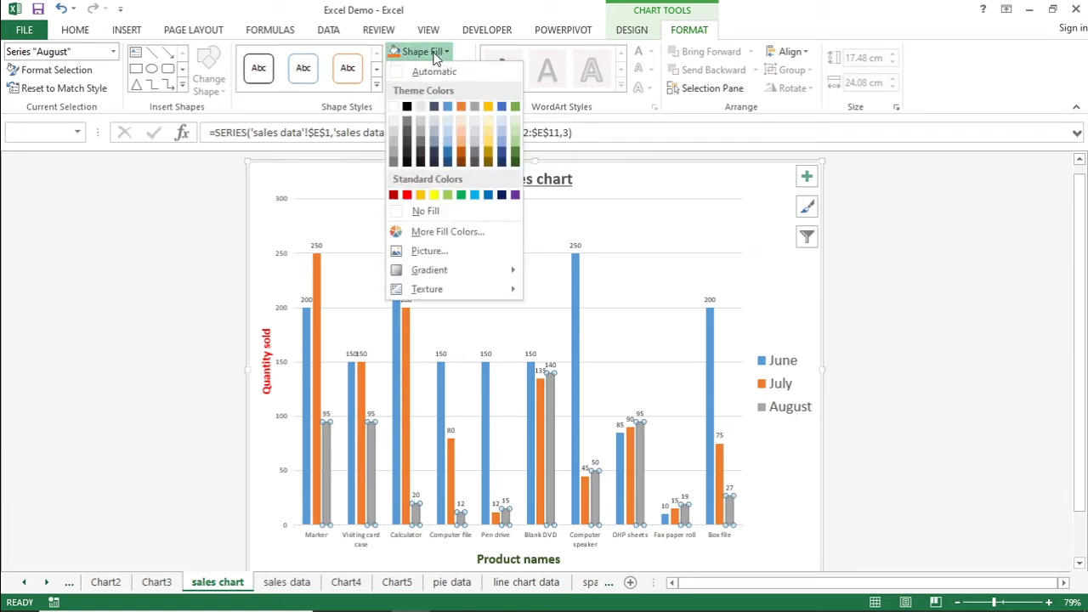
pyautogui.click(515, 155)
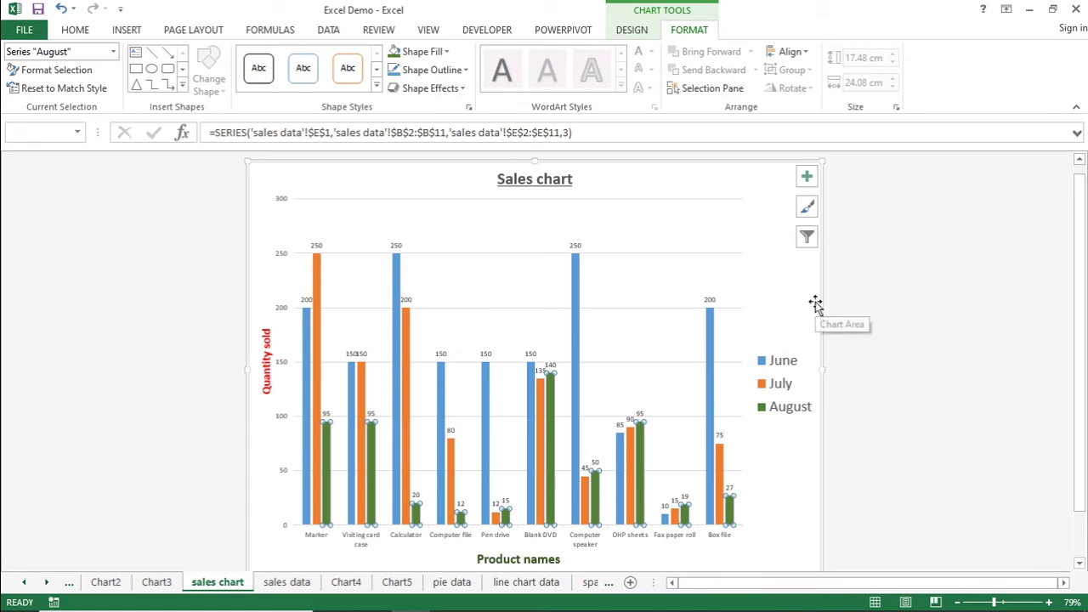
pyautogui.click(640, 29)
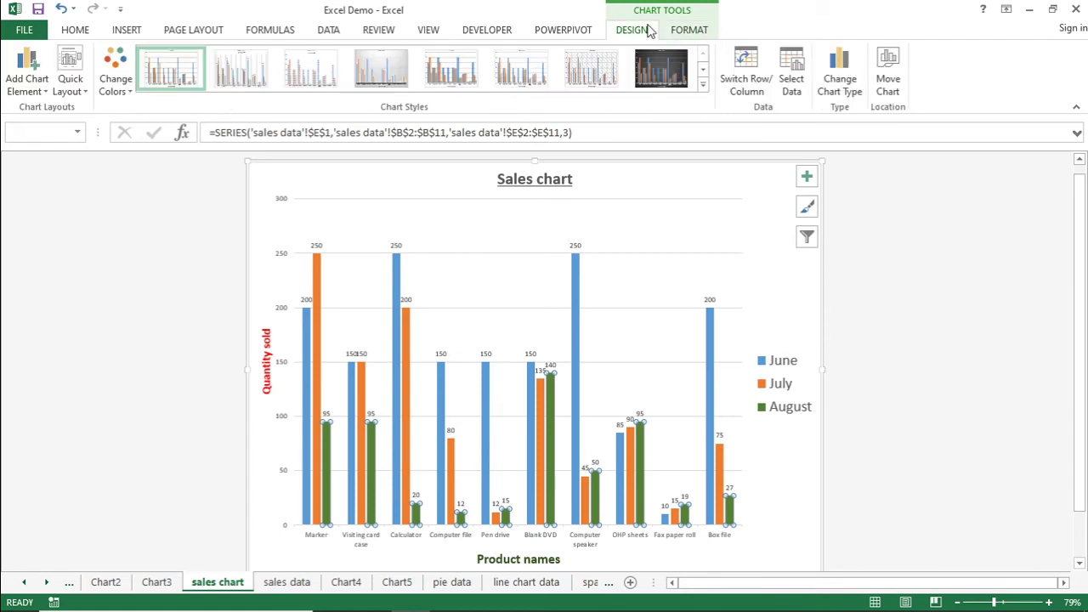
pyautogui.click(693, 30)
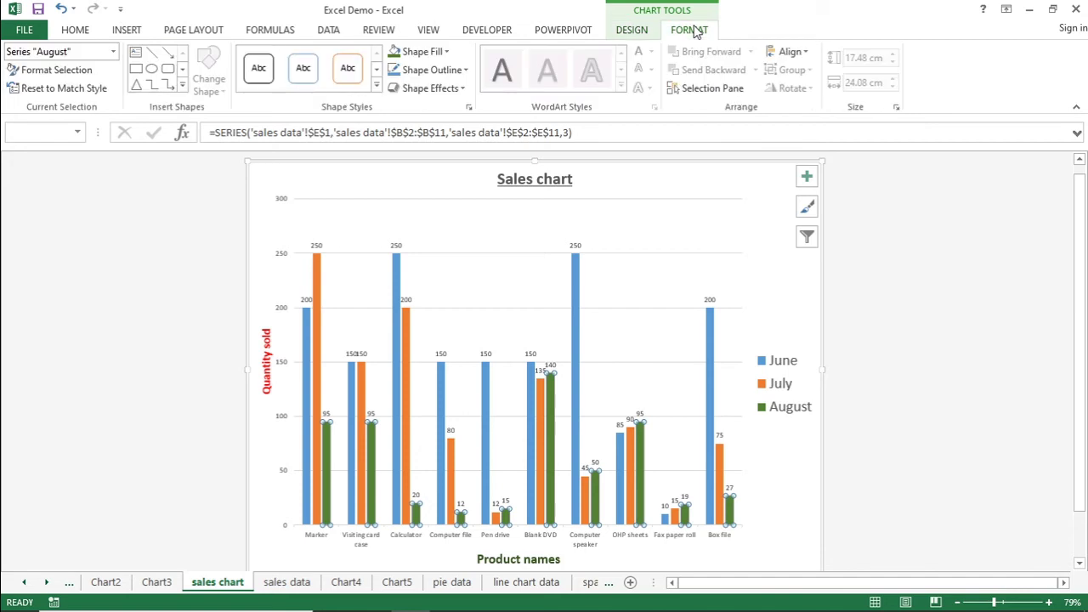
pyautogui.click(824, 321)
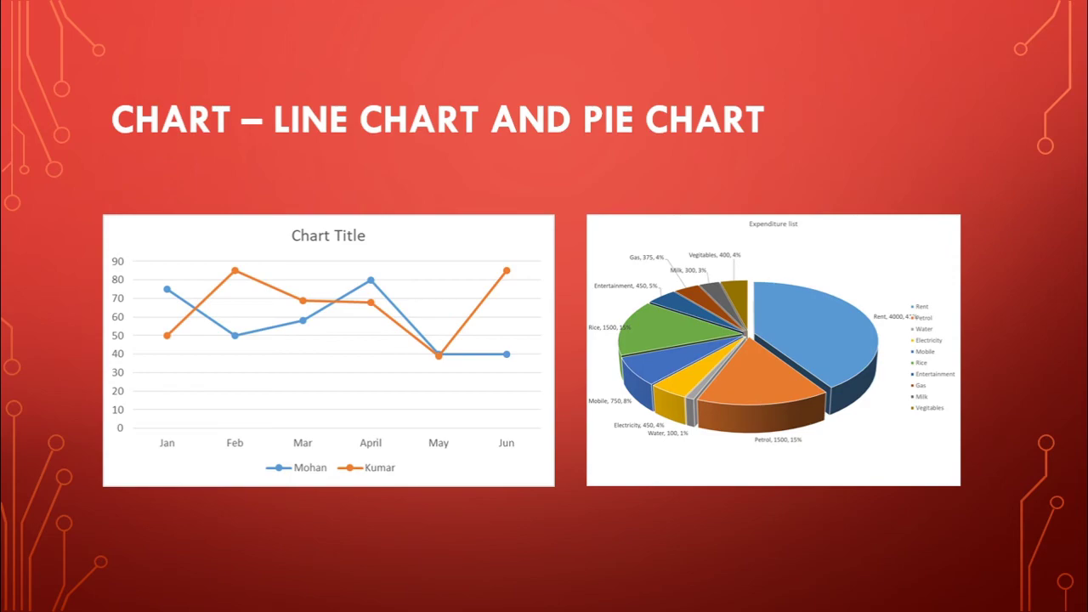
# Insert a 2-D Line with Markers chart from the sales rep table A1:G3 on the "line chart data" sheet.
pyautogui.click(107, 415)
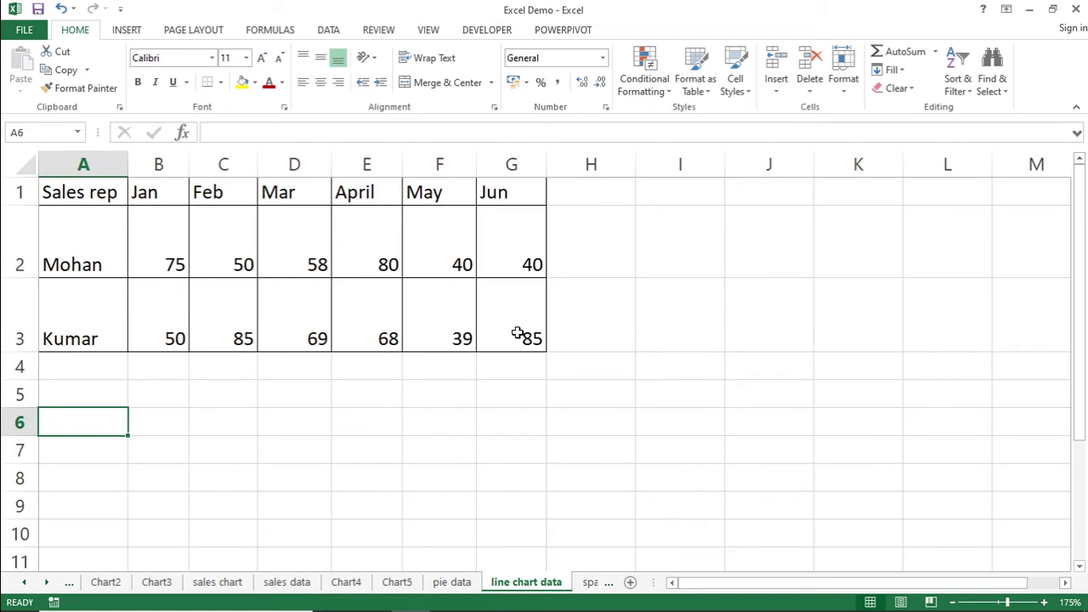
pyautogui.click(125, 30)
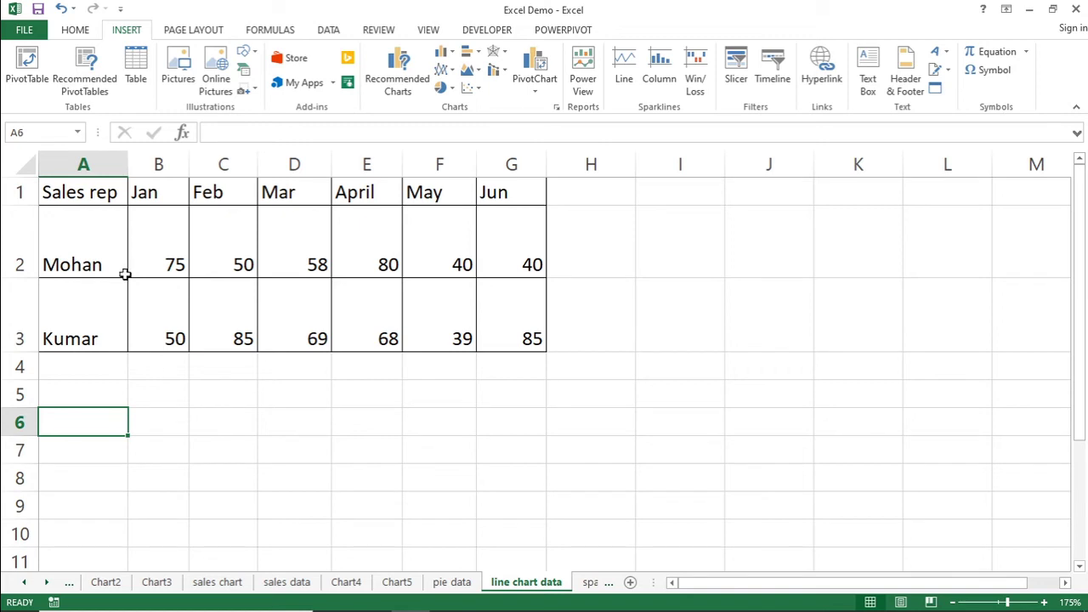
pyautogui.moveTo(98, 194)
pyautogui.mouseDown()
pyautogui.moveTo(298, 226)
pyautogui.moveTo(482, 286)
pyautogui.moveTo(483, 304)
pyautogui.mouseUp()
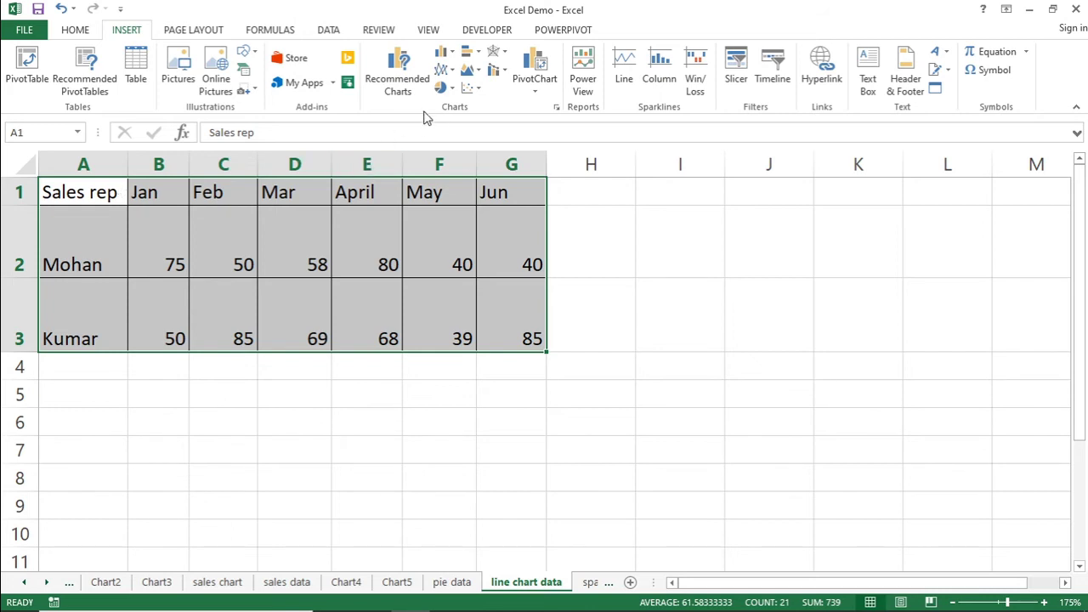
pyautogui.click(452, 71)
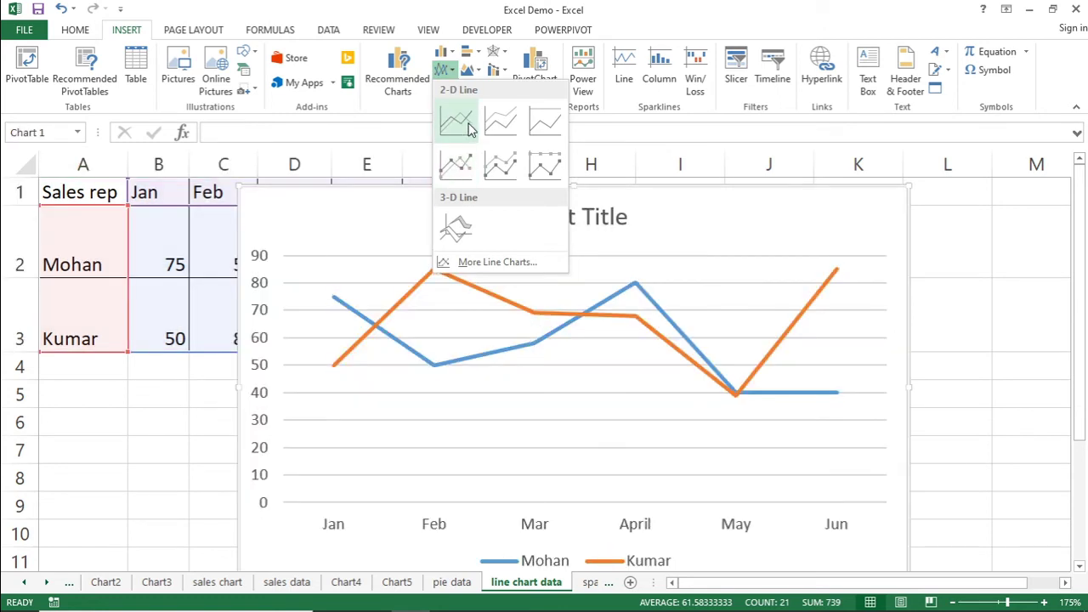
pyautogui.click(454, 169)
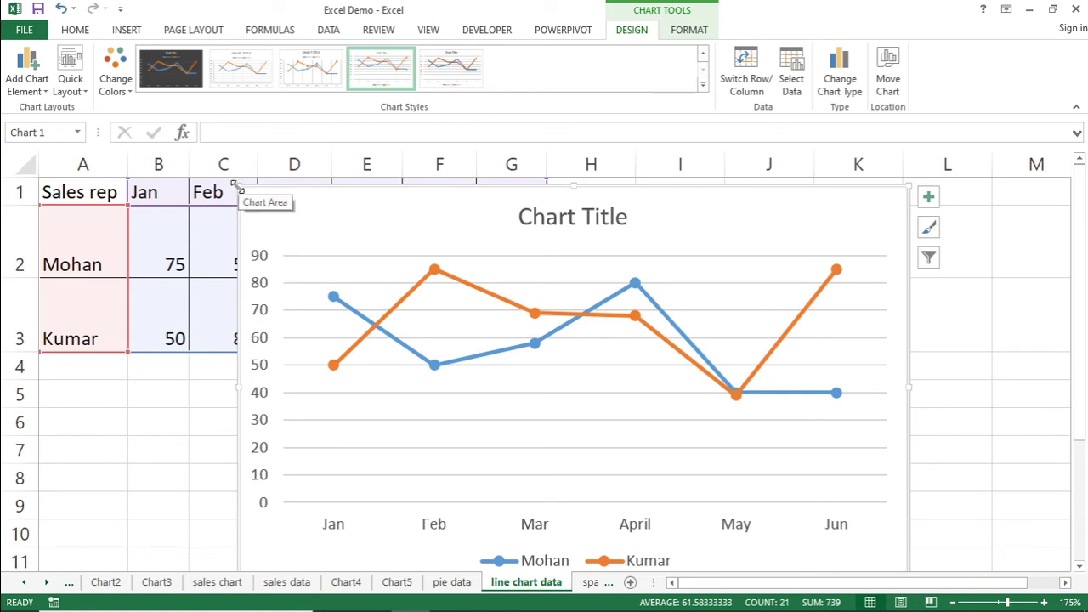
# Shrink and reposition the line chart beside its data, and move it to a new sheet named "line chart".
pyautogui.moveTo(237, 187); pyautogui.dragTo(322, 234)
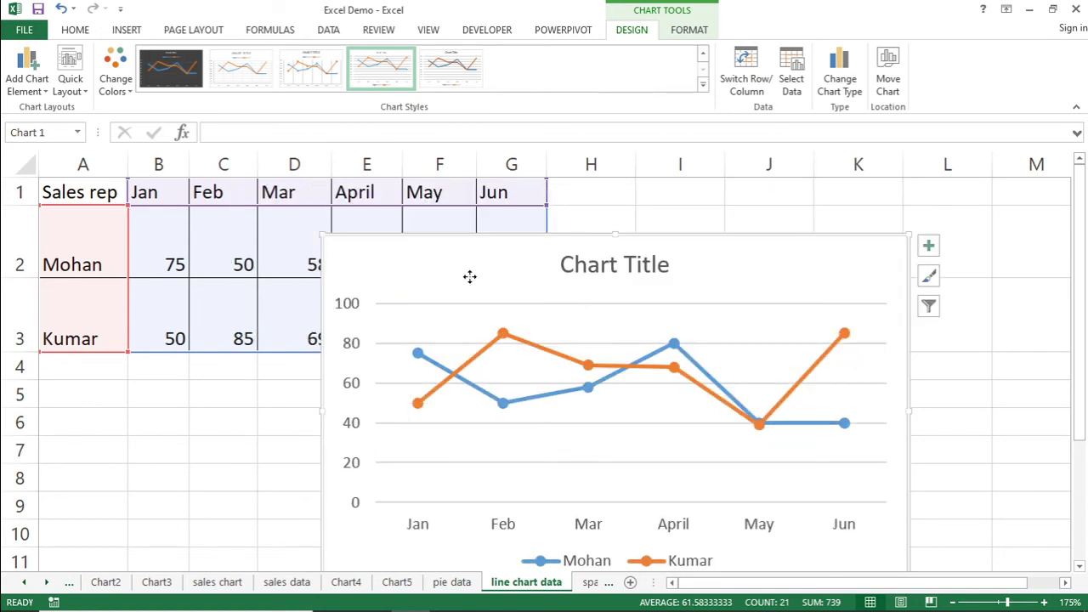
pyautogui.moveTo(470, 281); pyautogui.dragTo(468, 264)
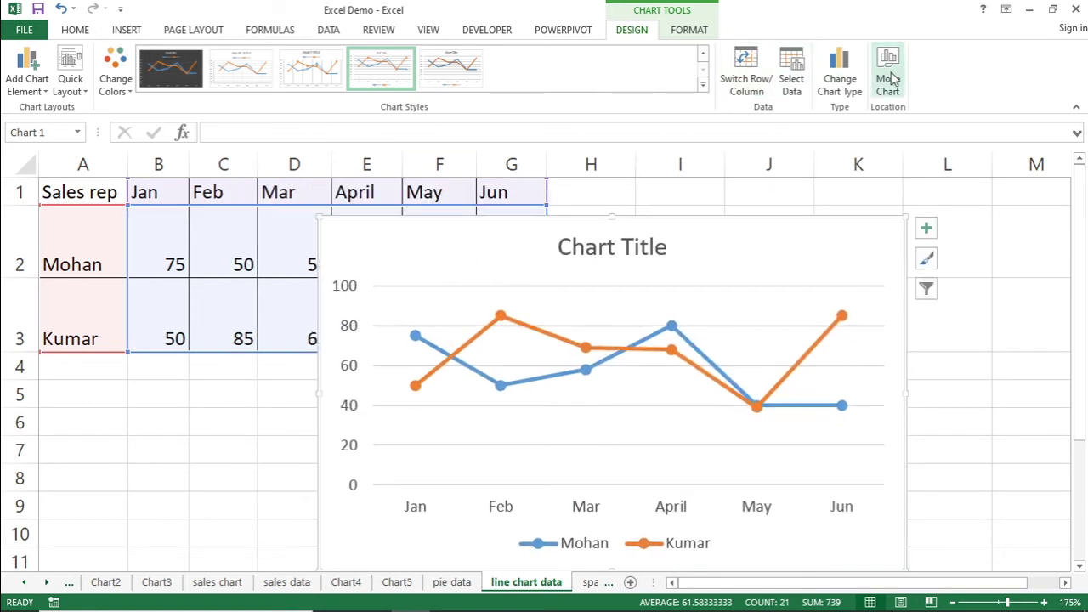
pyautogui.click(889, 77)
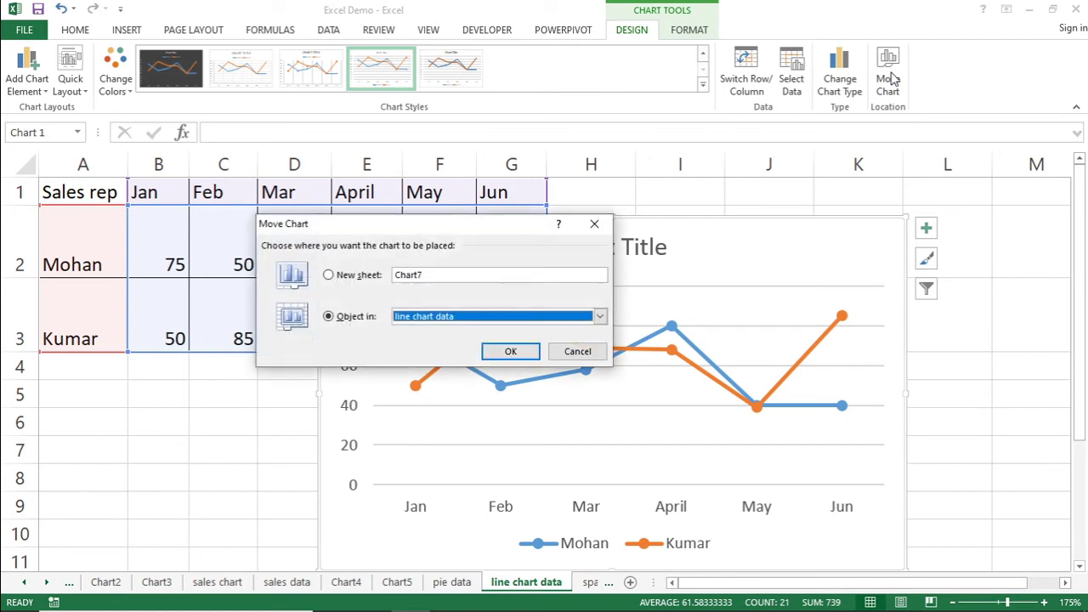
pyautogui.click(356, 280)
pyautogui.write('line c')
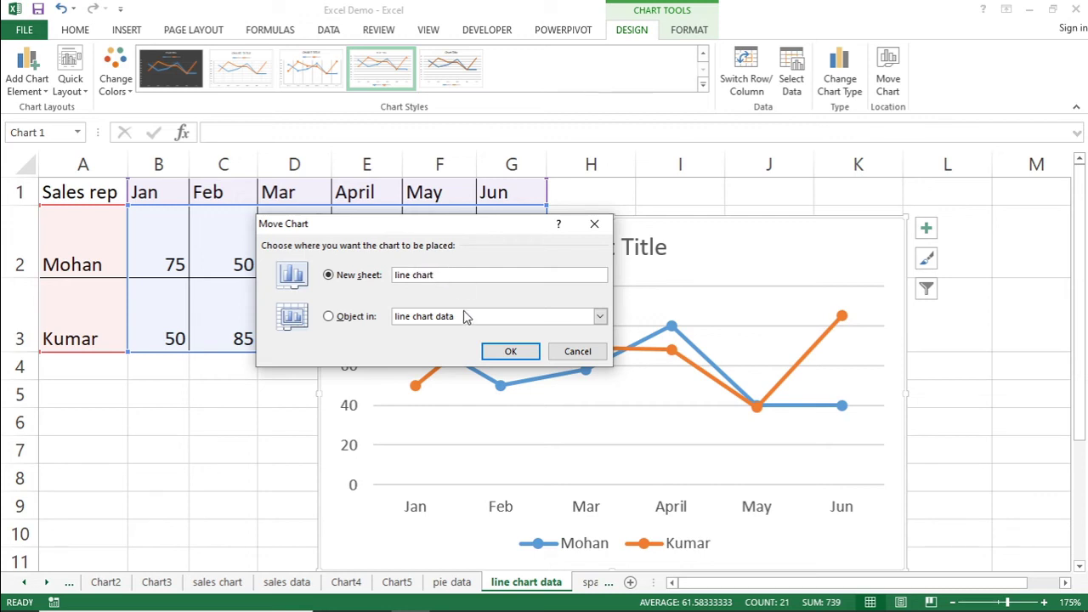
pyautogui.click(504, 354)
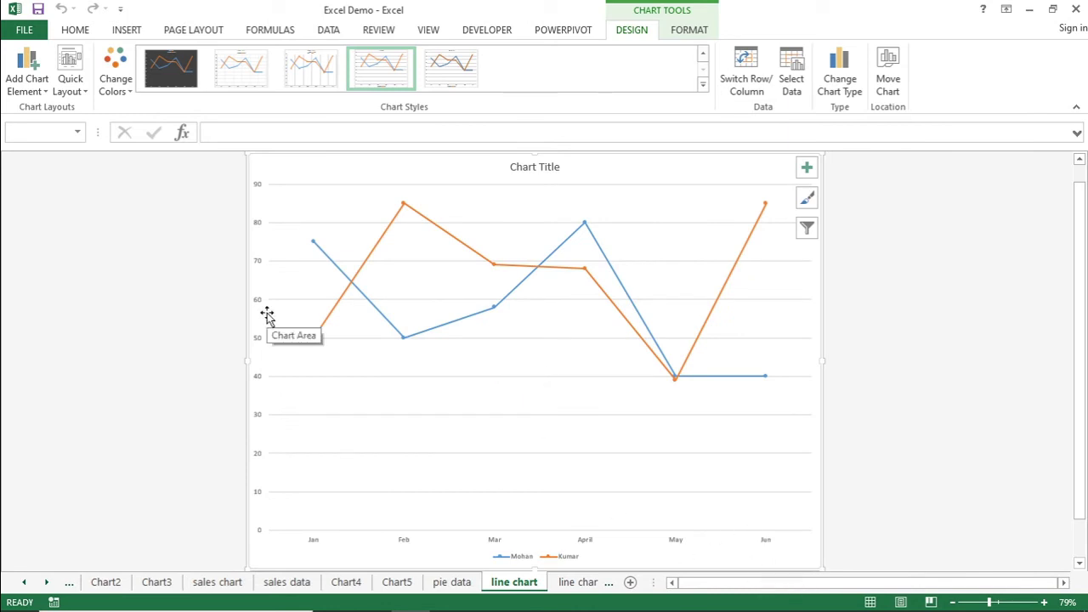
# Insert a 3-D Pie chart from the monthly expenditure range A2:B11 on the "pie data" sheet.
pyautogui.hotkey('ctrl', 'pageup')
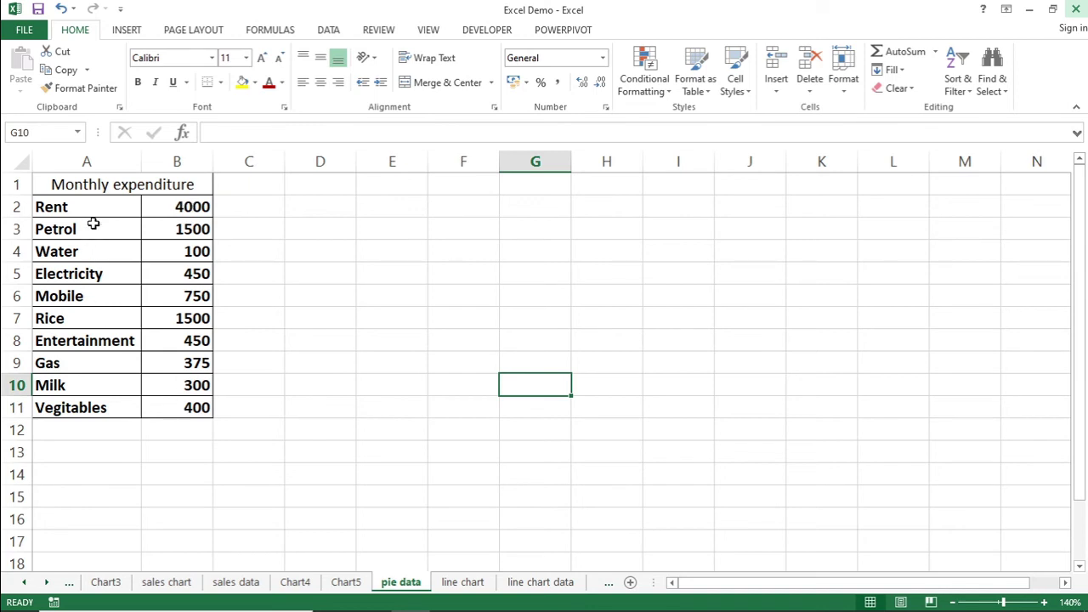
pyautogui.click(56, 213)
pyautogui.hotkey('ctrl', 'shift', 'End')
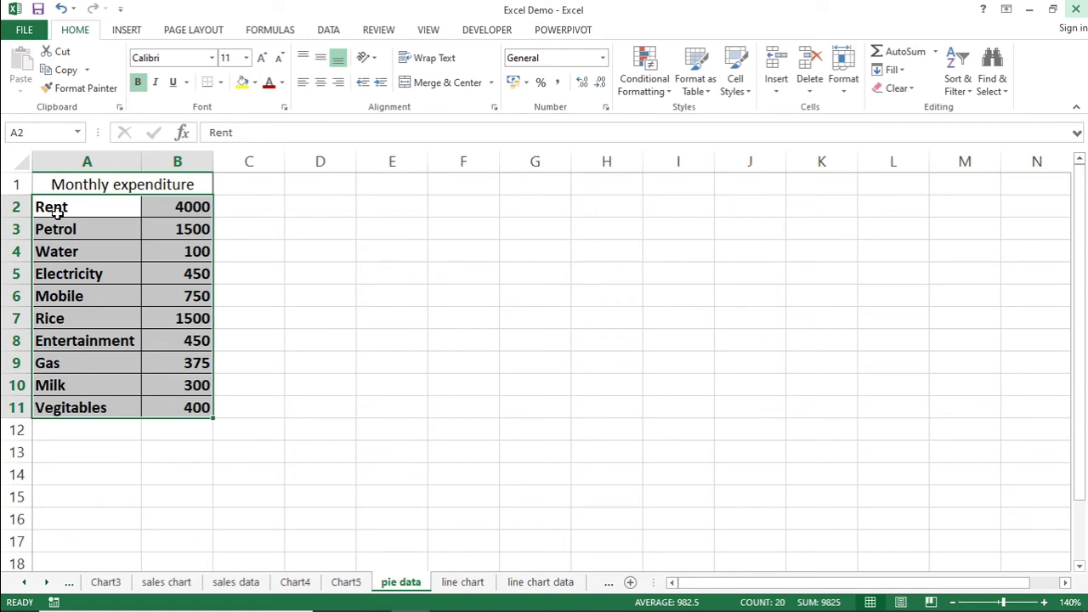
pyautogui.click(79, 184)
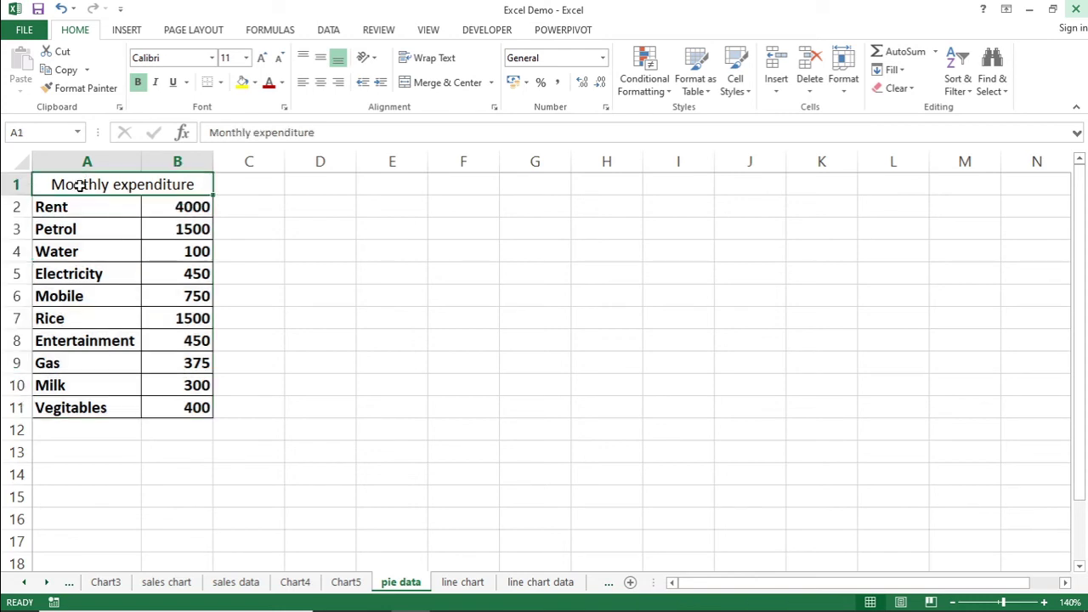
pyautogui.moveTo(73, 209); pyautogui.dragTo(173, 408)
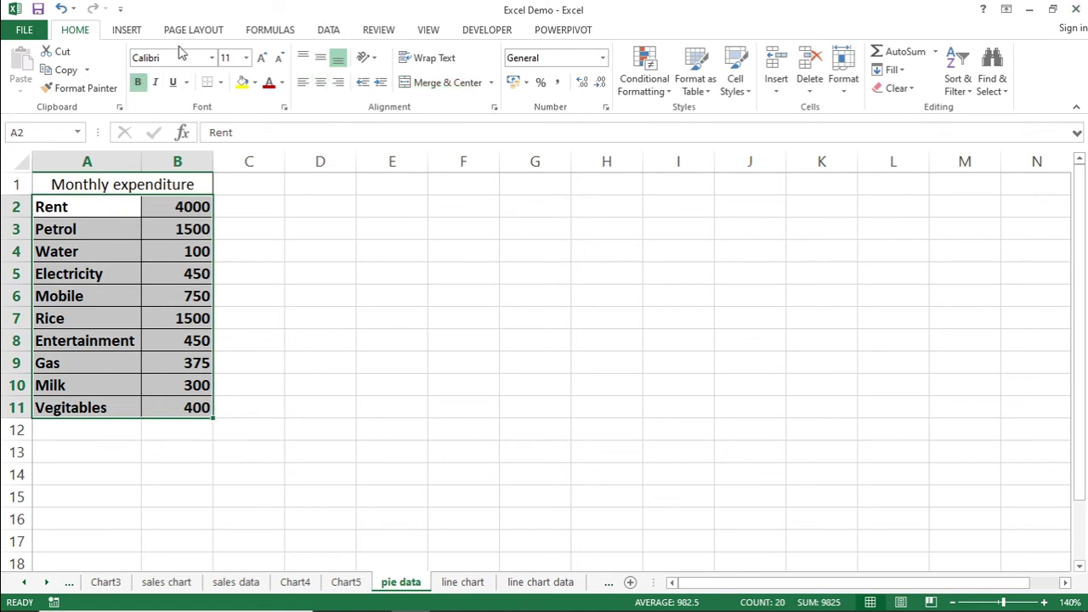
pyautogui.click(130, 33)
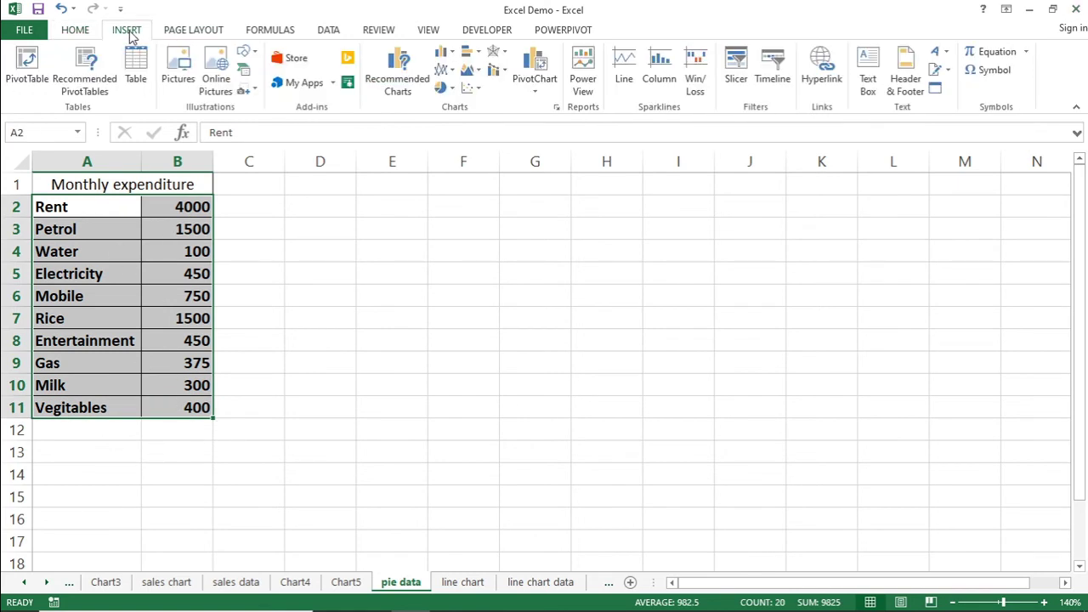
pyautogui.click(451, 88)
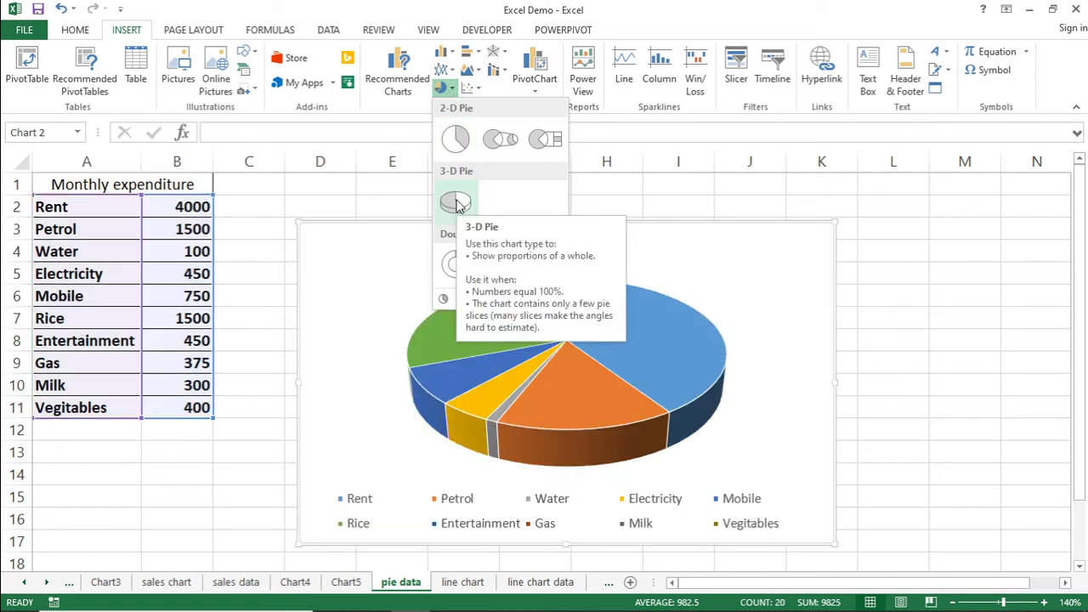
pyautogui.click(455, 202)
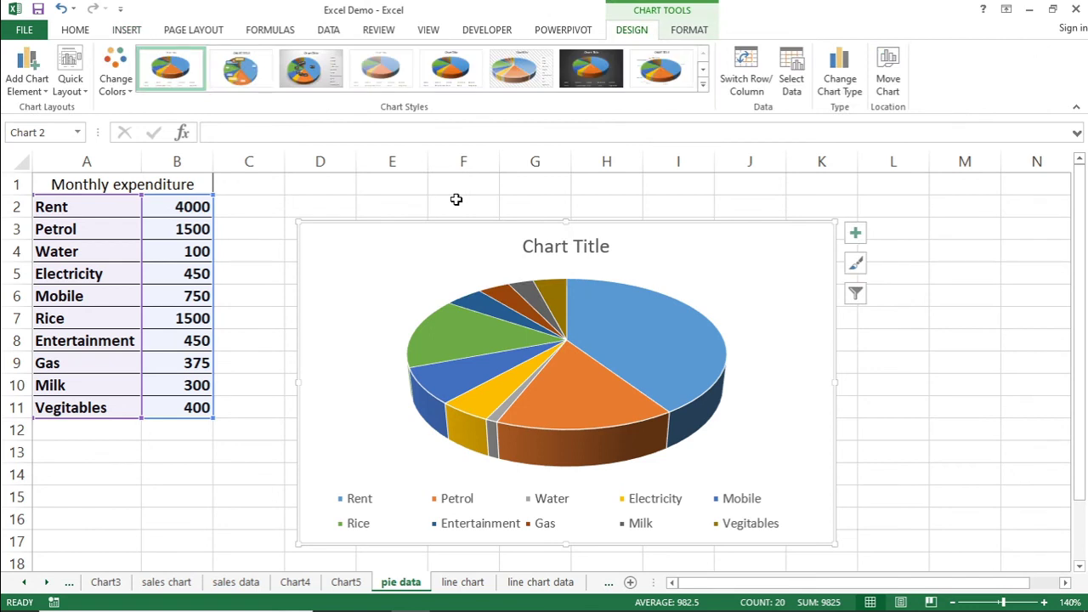
# Move the pie chart to a new sheet named "pie chart".
pyautogui.click(887, 80)
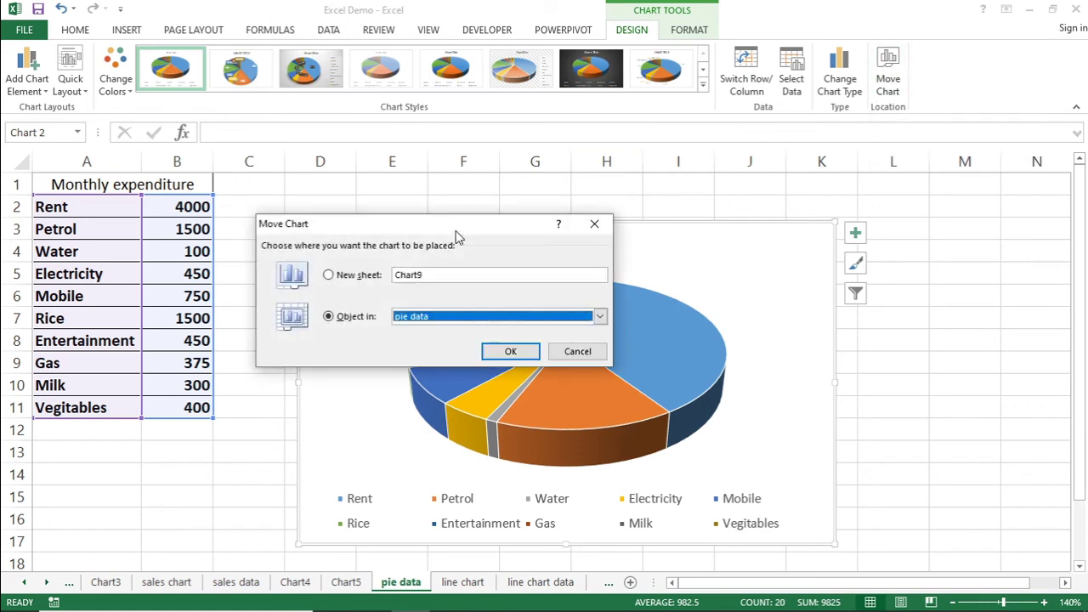
pyautogui.click(364, 276)
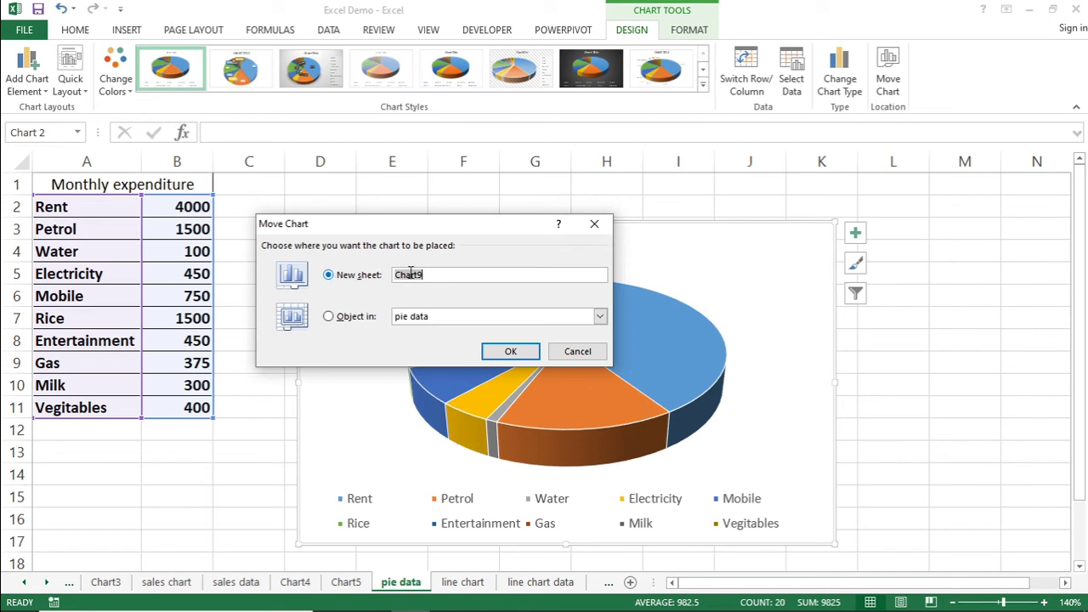
pyautogui.press('BackSpace')
pyautogui.click(491, 350)
pyautogui.moveTo(490, 350)
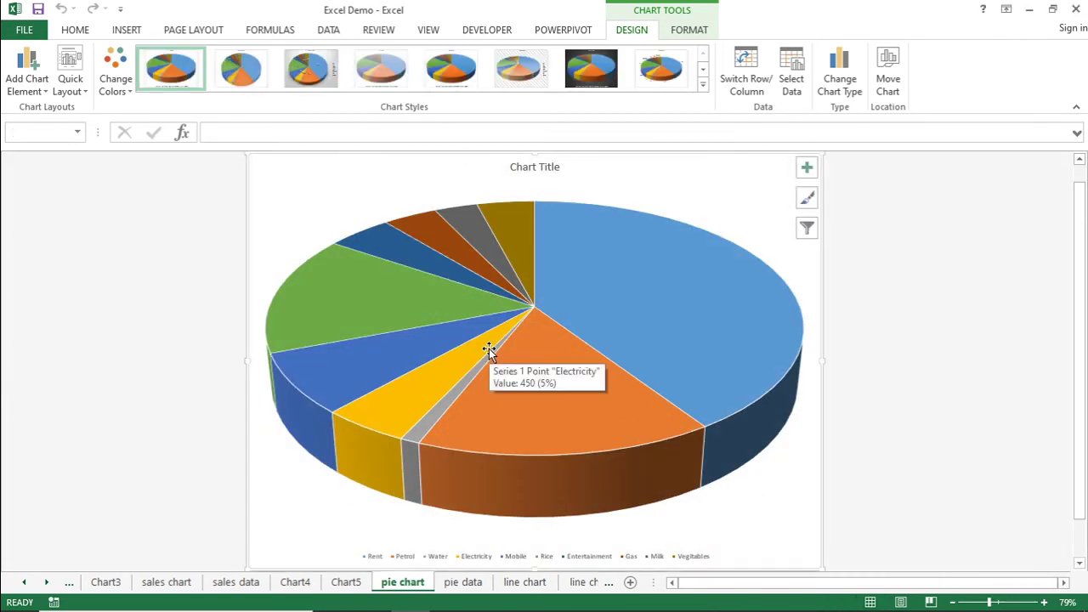
pyautogui.moveTo(289, 291)
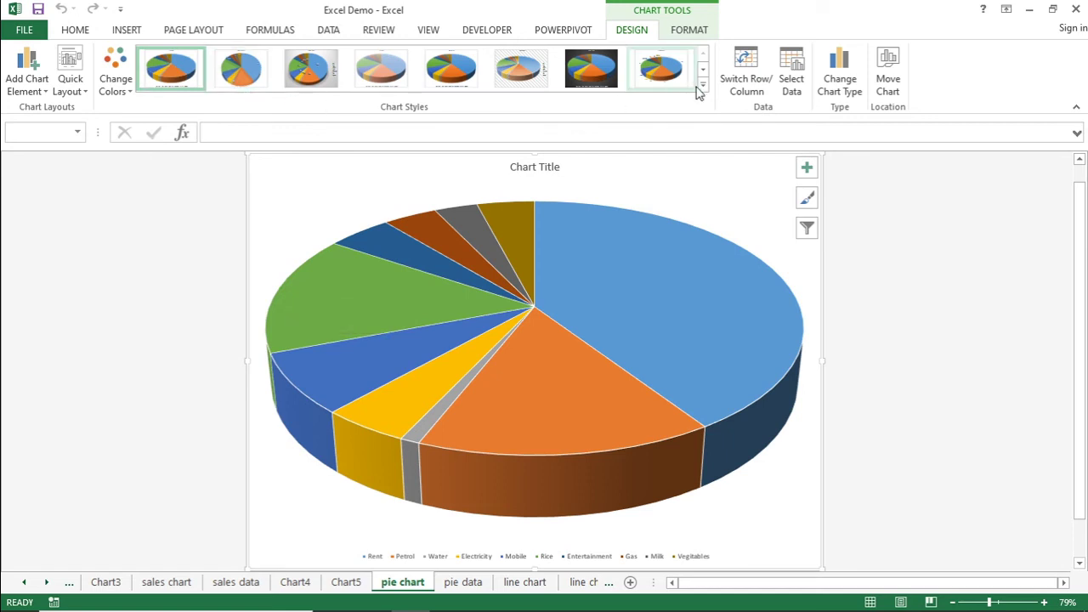
pyautogui.click(74, 90)
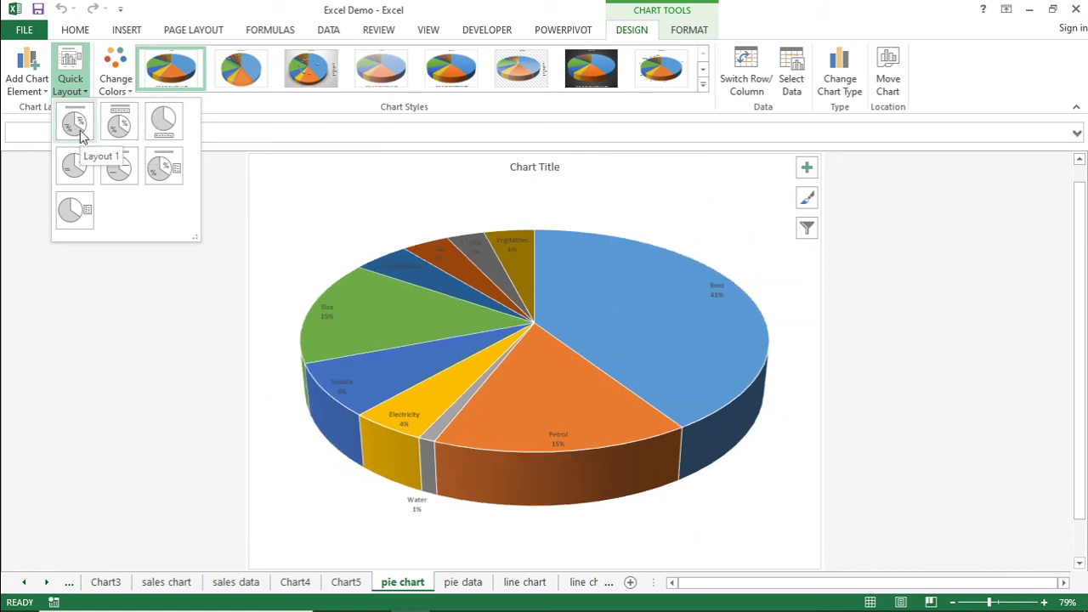
pyautogui.click(703, 84)
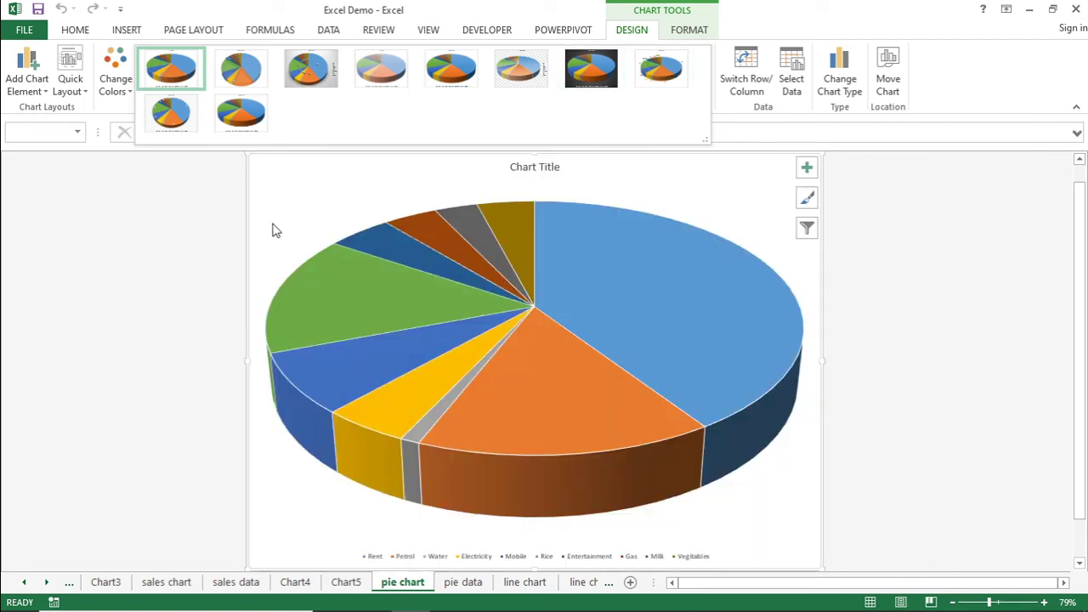
pyautogui.click(37, 91)
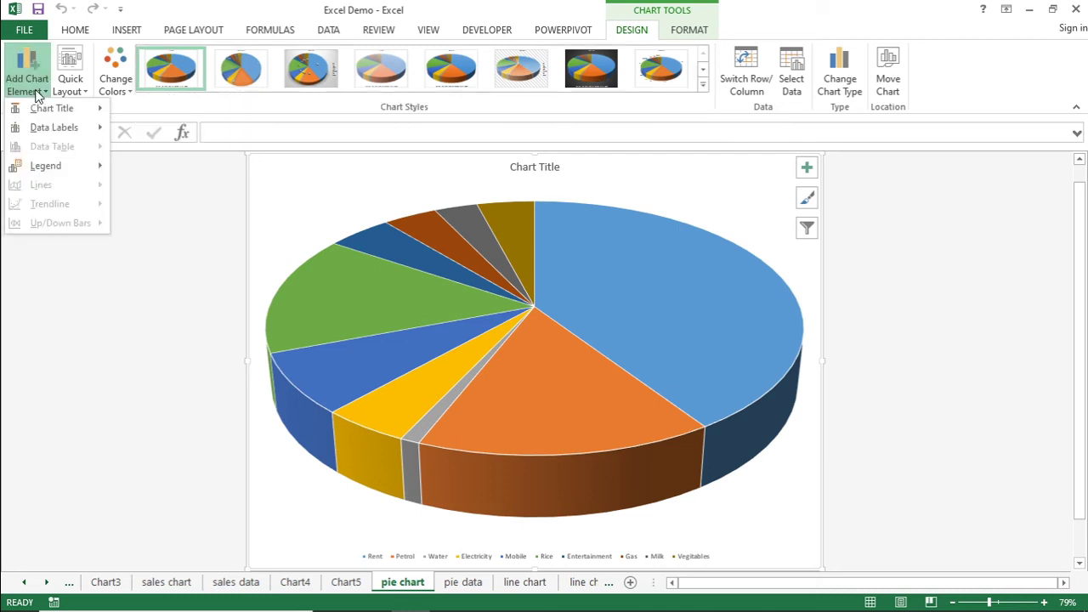
# Change the pie chart's title to "Monthly expenses".
pyautogui.click(522, 168)
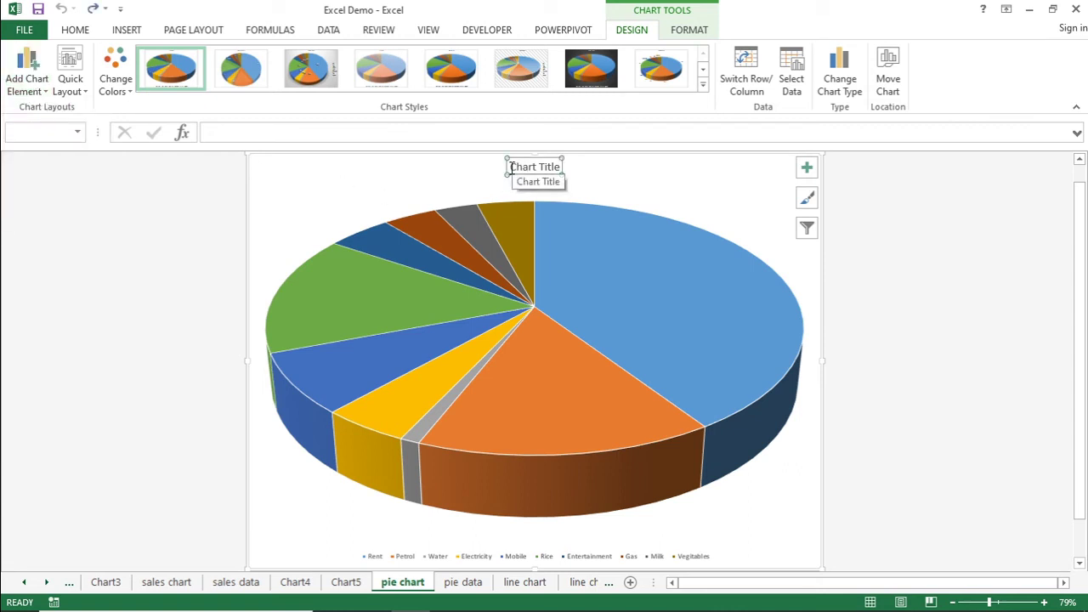
pyautogui.moveTo(509, 166); pyautogui.dragTo(568, 166)
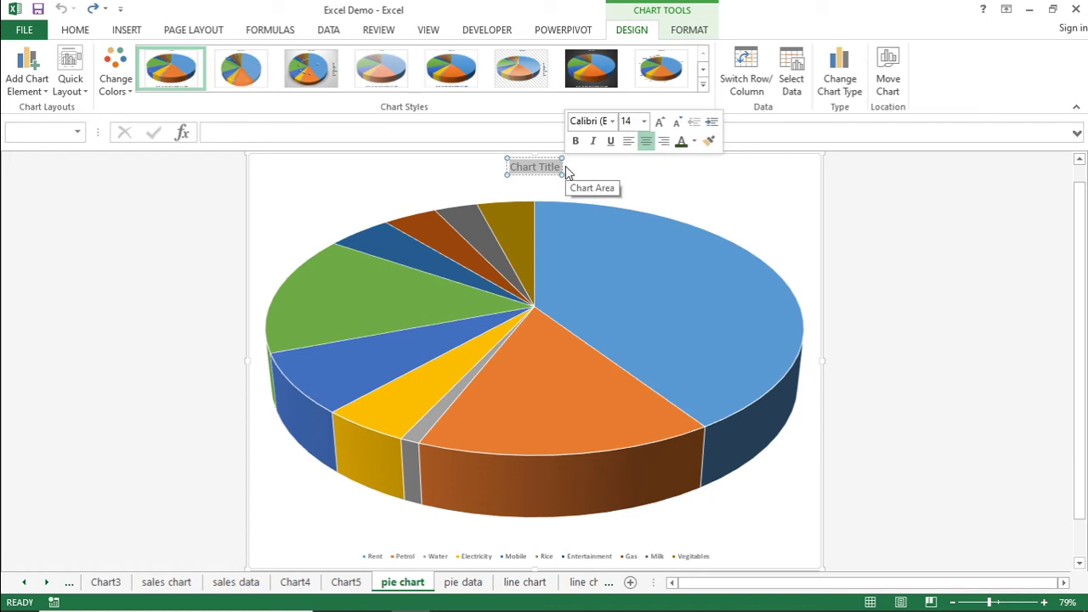
pyautogui.write('Mont')
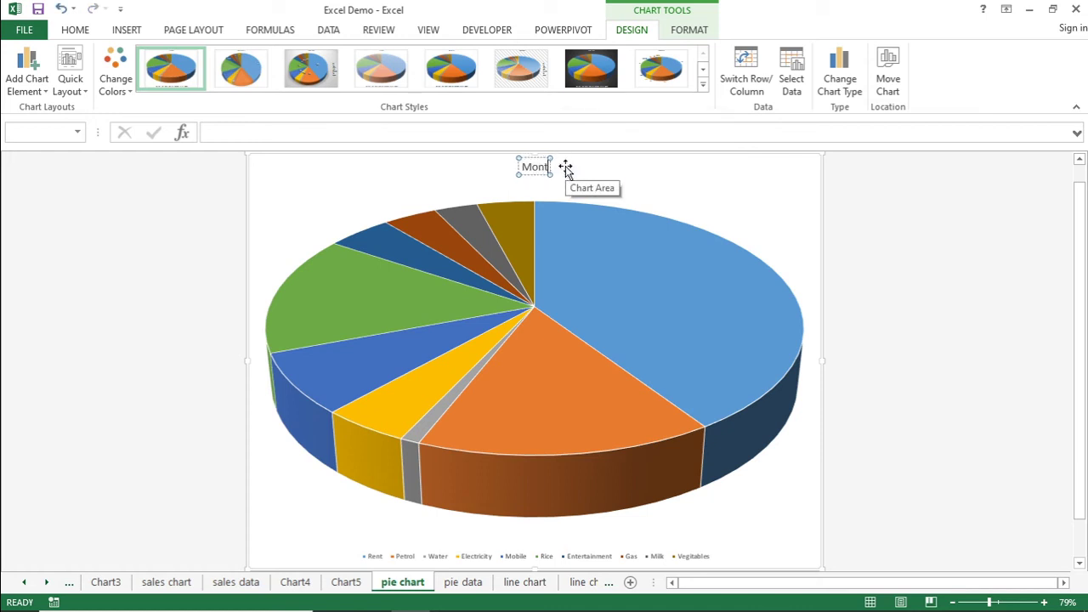
pyautogui.write('hly ex')
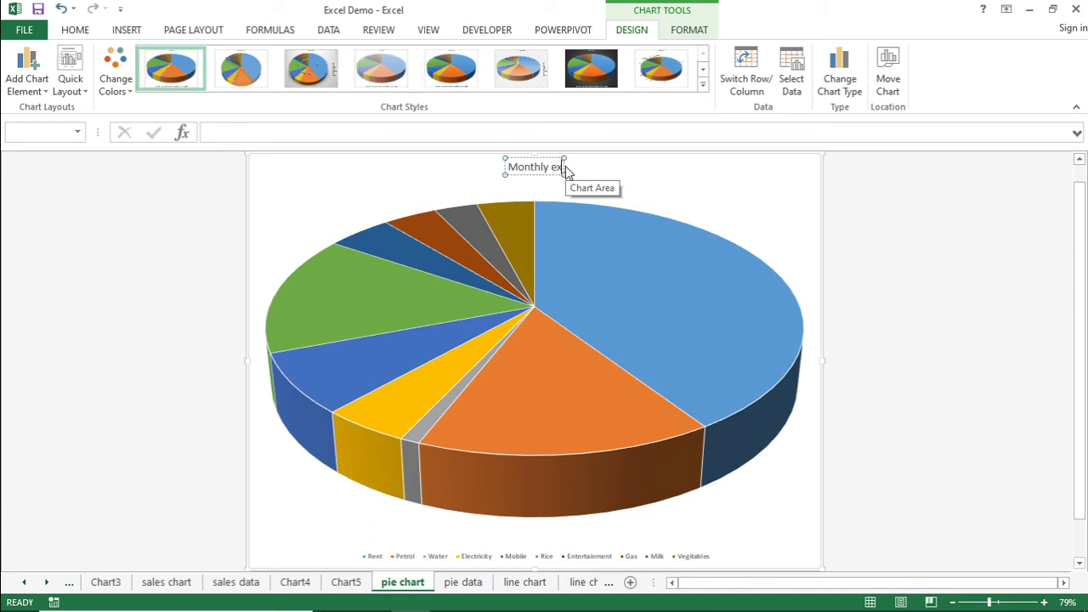
pyautogui.write('penses')
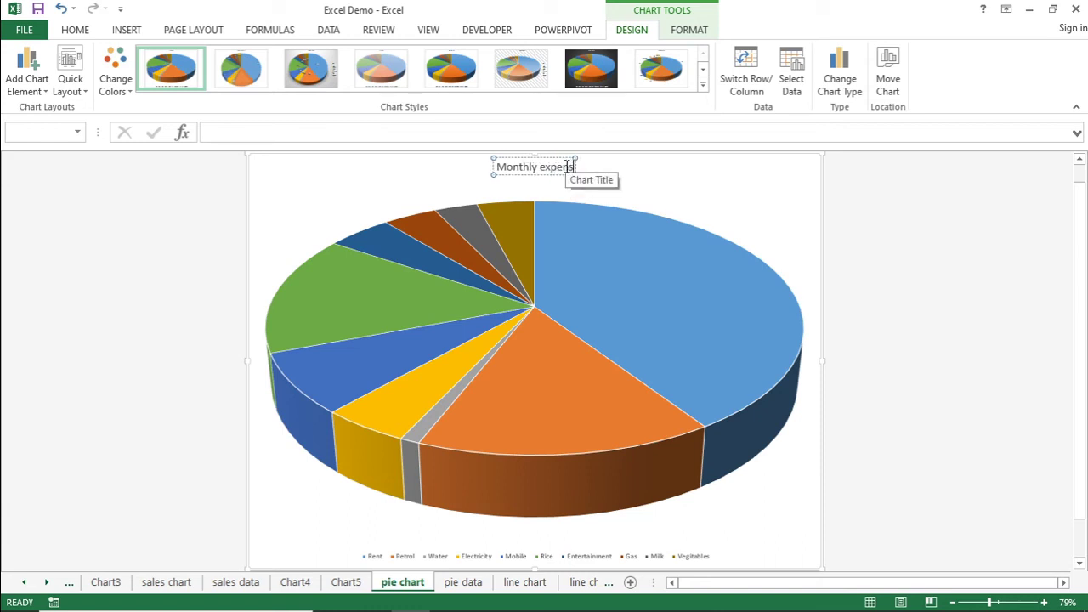
pyautogui.click(287, 212)
# Add data labels to the pie chart in the Outside End position.
pyautogui.click(28, 84)
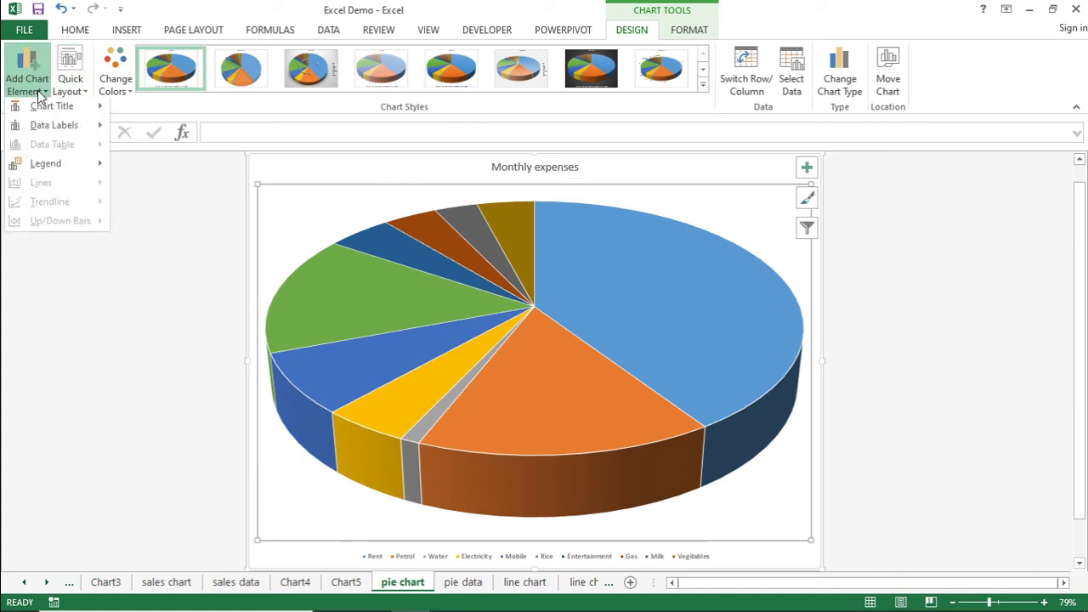
pyautogui.moveTo(55, 127)
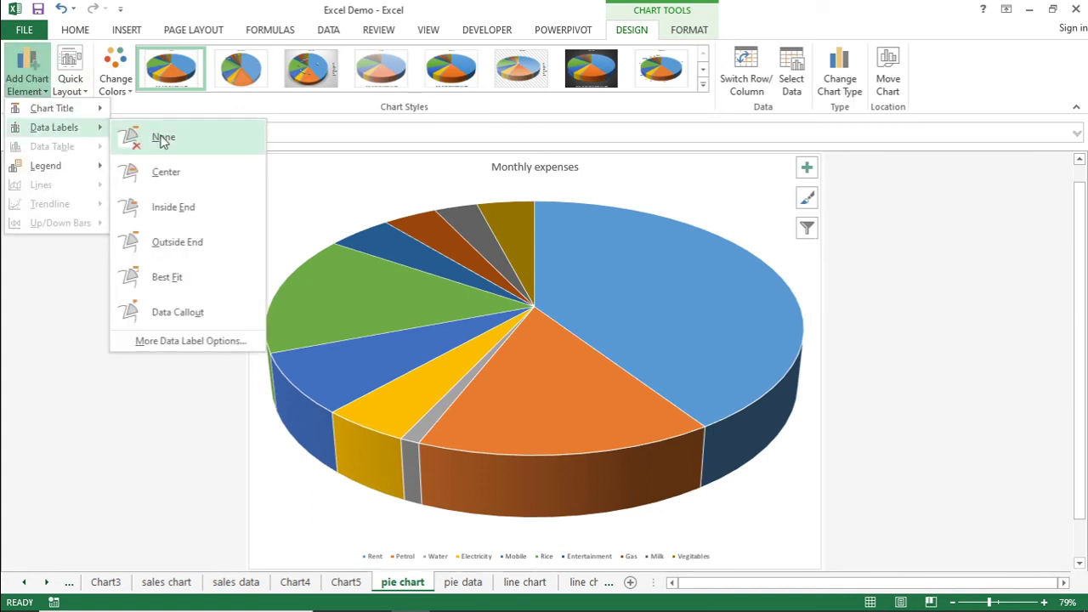
pyautogui.click(181, 245)
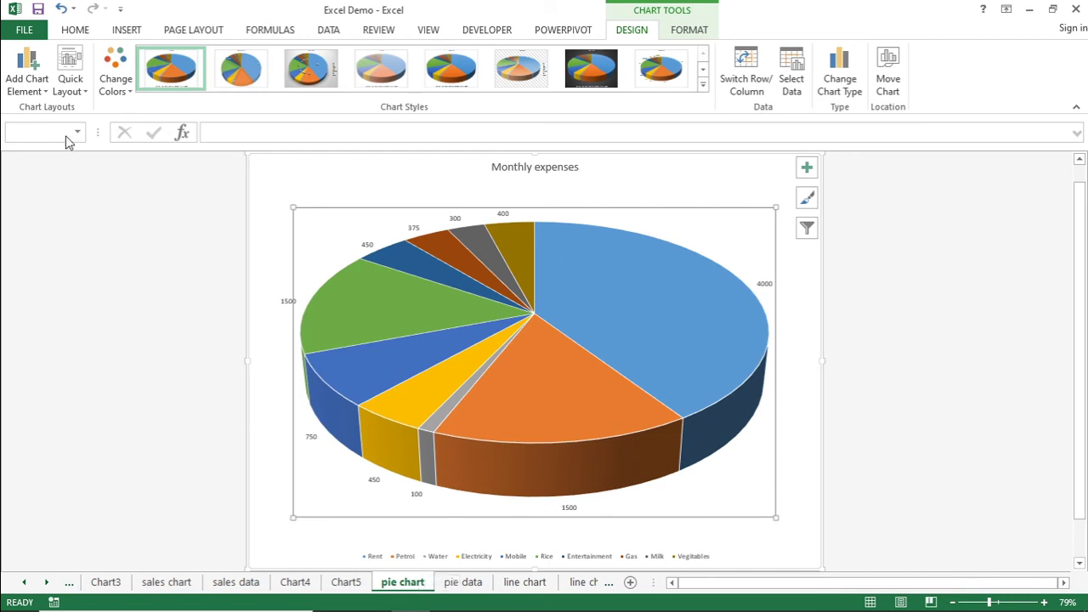
# Reposition the pie chart's legend to the Right of the plot area.
pyautogui.click(43, 92)
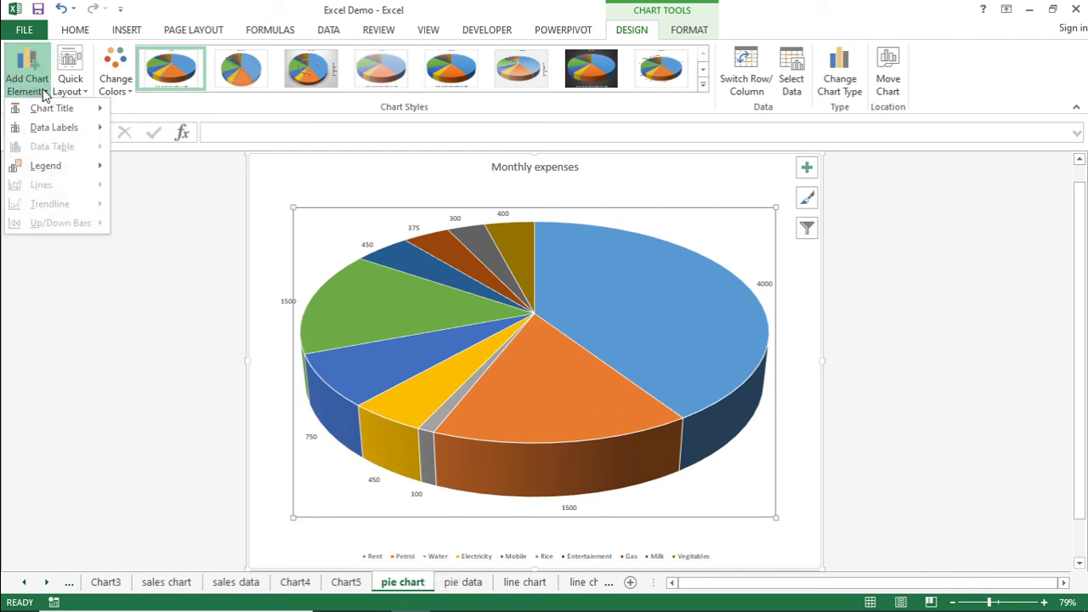
pyautogui.moveTo(61, 167)
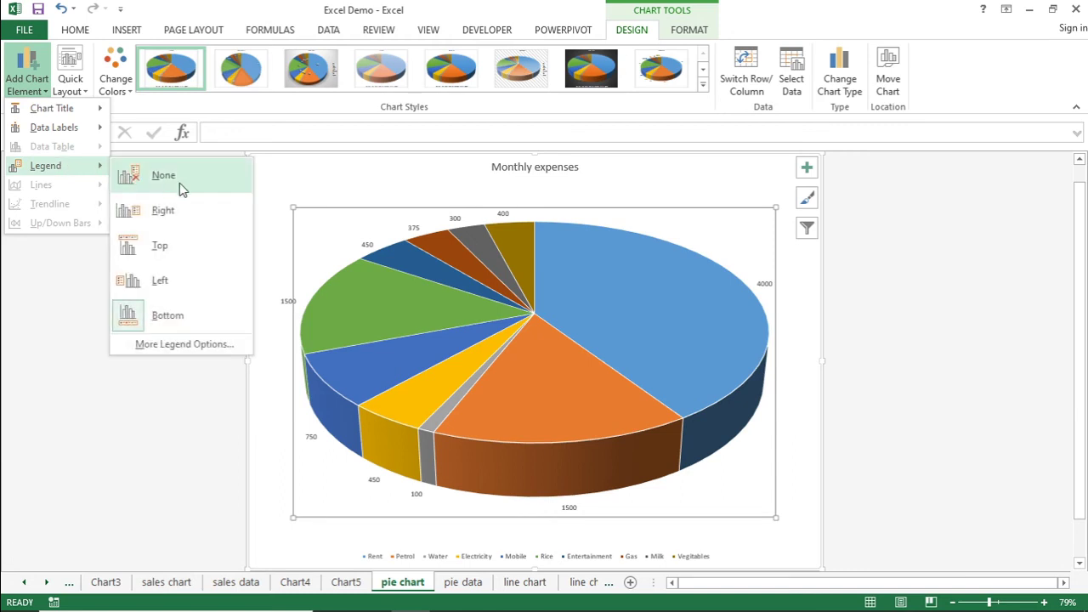
pyautogui.click(190, 218)
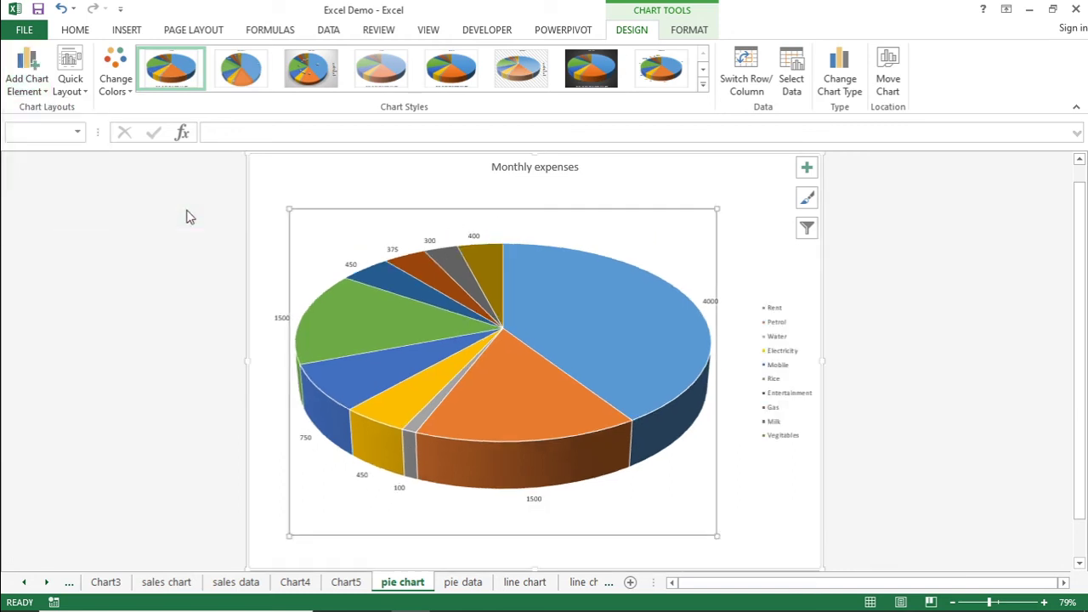
pyautogui.moveTo(520, 292)
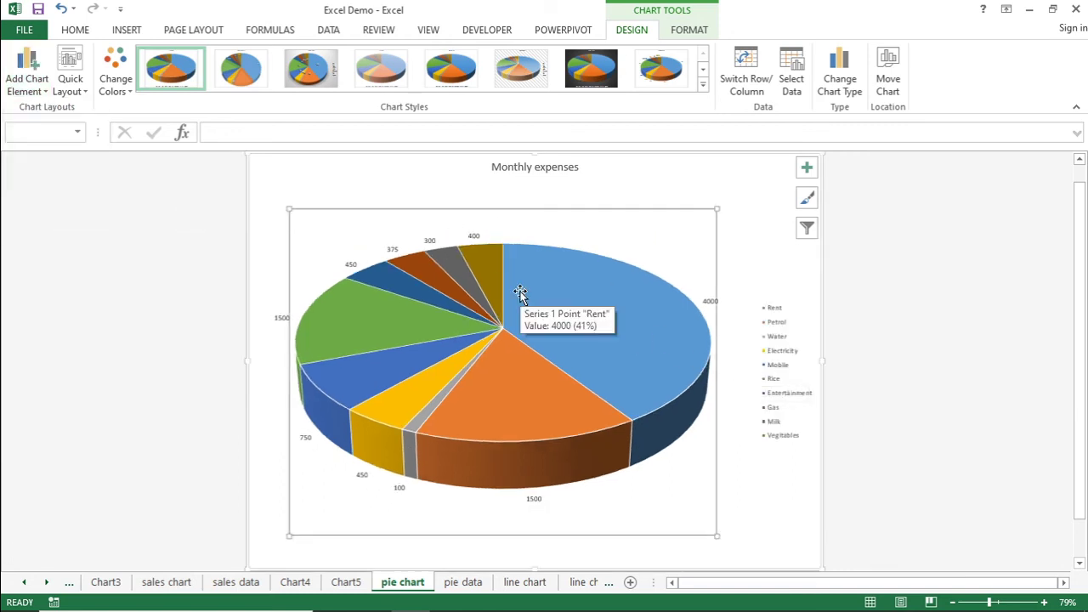
# Increase the font size of the pie chart's legend to 12.
pyautogui.click(766, 323)
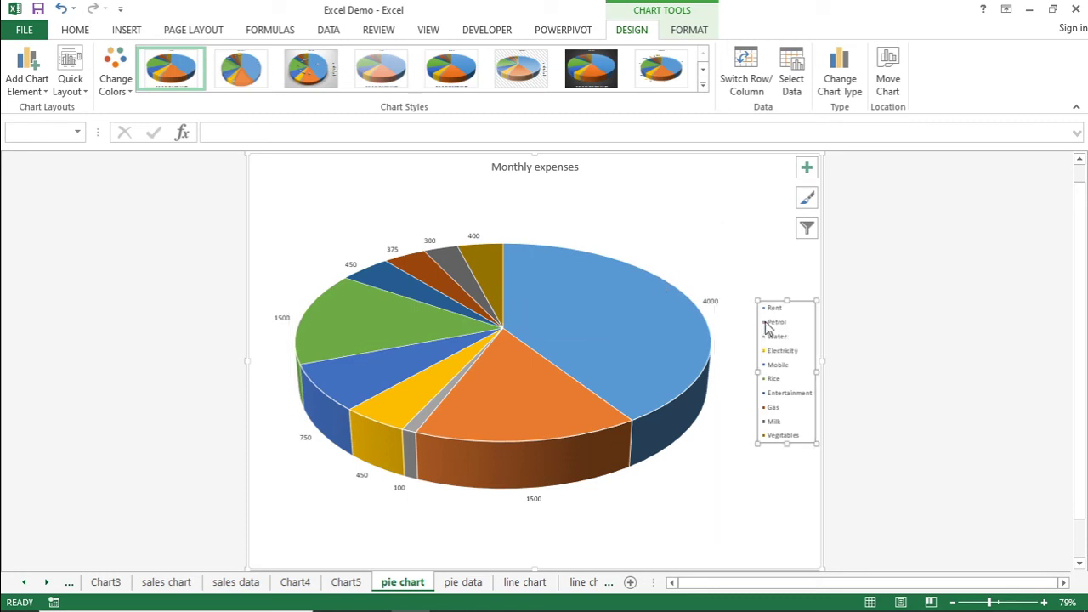
pyautogui.click(80, 34)
pyautogui.click(258, 58)
pyautogui.click(258, 58)
pyautogui.click(258, 58)
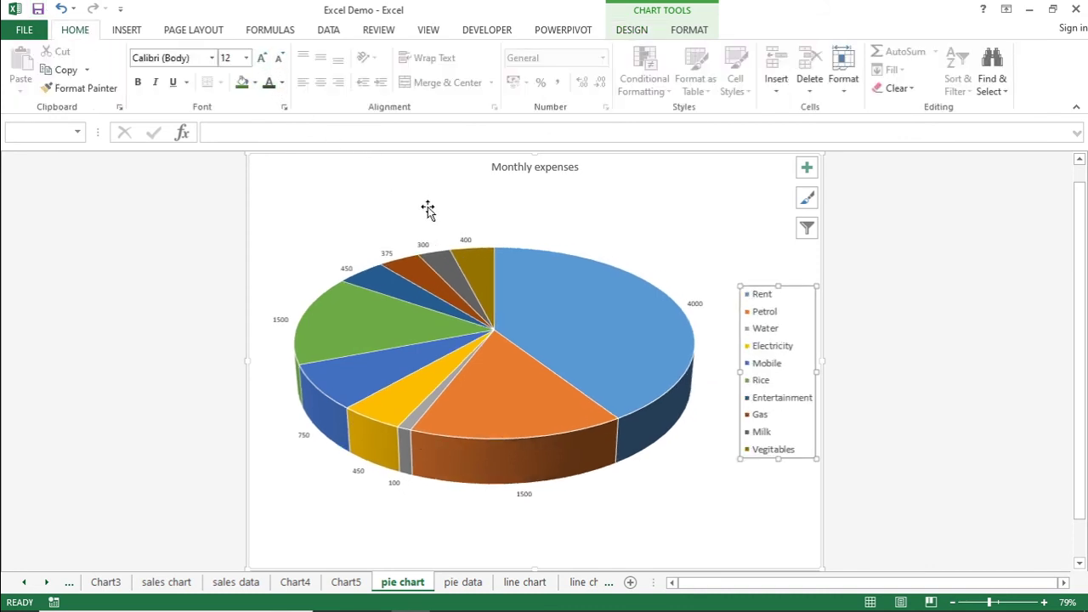
# Increase the font size of all the pie chart's data labels to 16.
pyautogui.click(464, 240)
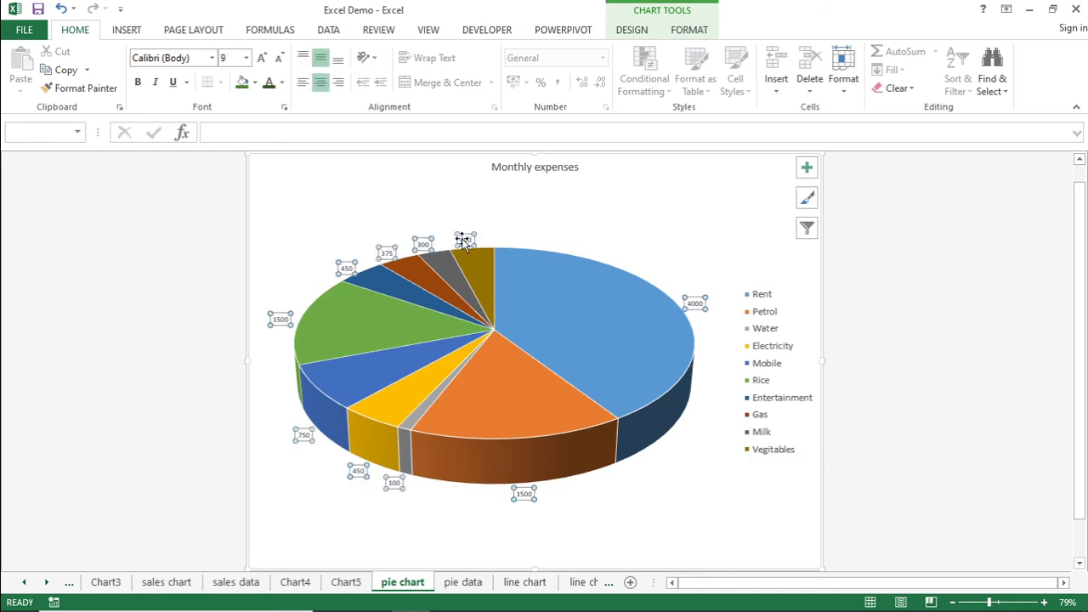
pyautogui.click(263, 59)
pyautogui.click(264, 58)
pyautogui.click(264, 58)
pyautogui.click(264, 59)
pyautogui.click(263, 58)
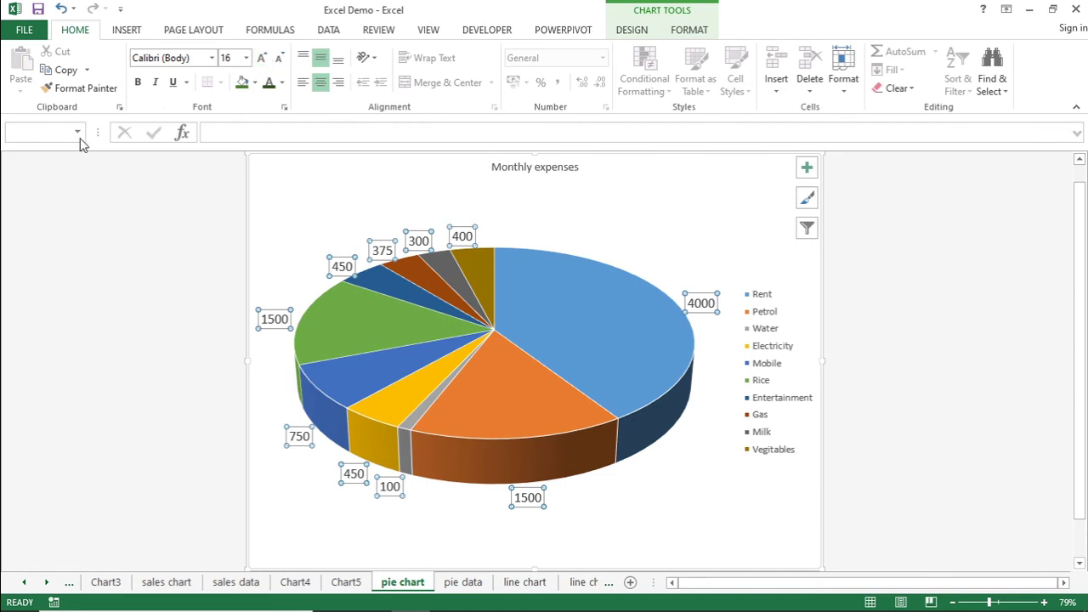
# Open the detailed data label options and include the Category Name in the pie chart's labels.
pyautogui.click(632, 31)
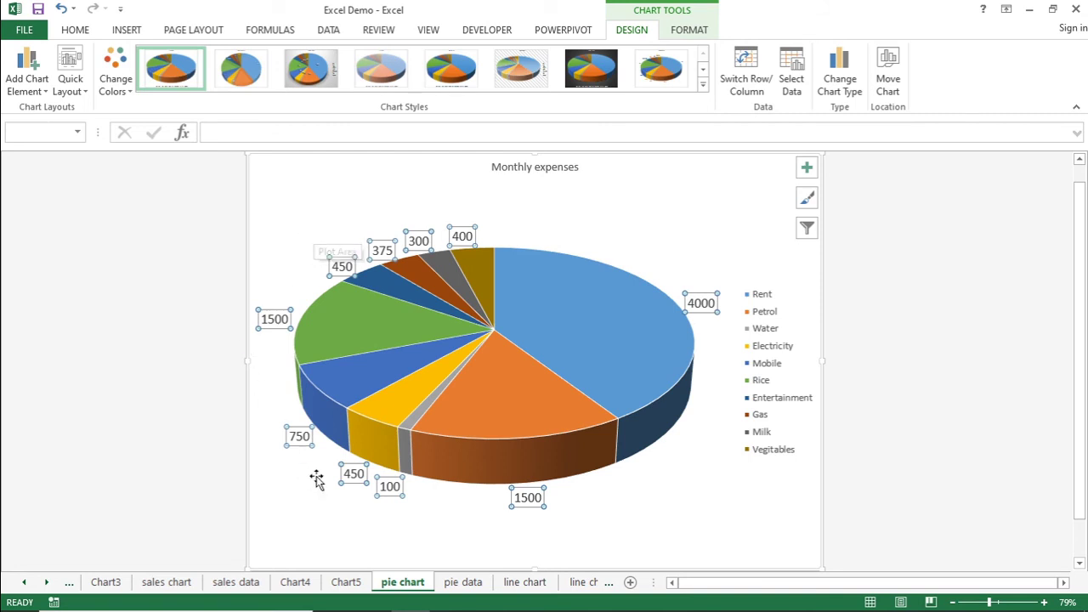
pyautogui.click(39, 91)
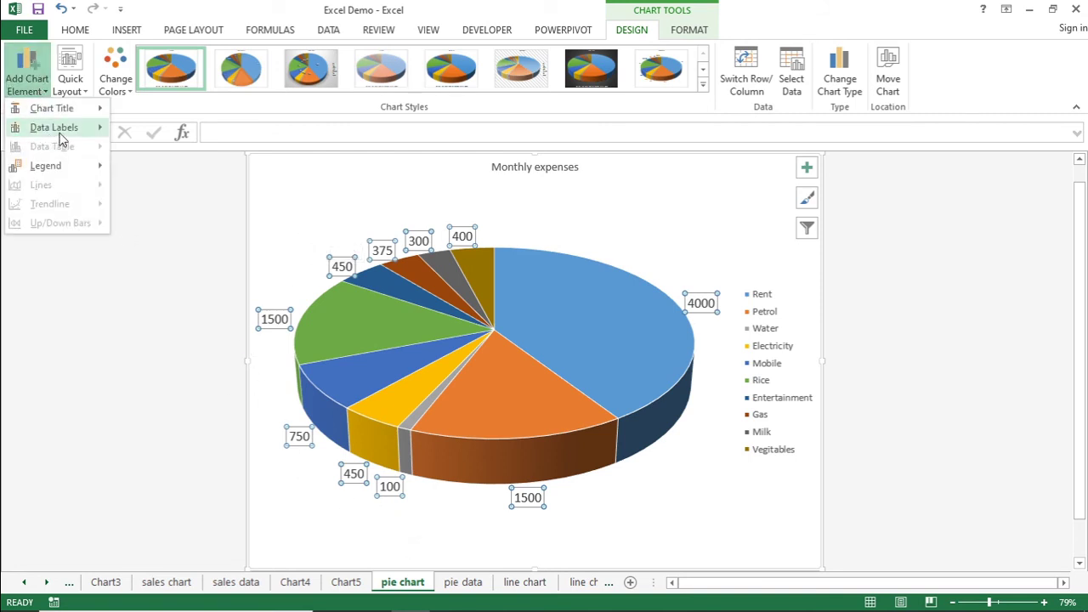
pyautogui.moveTo(53, 136)
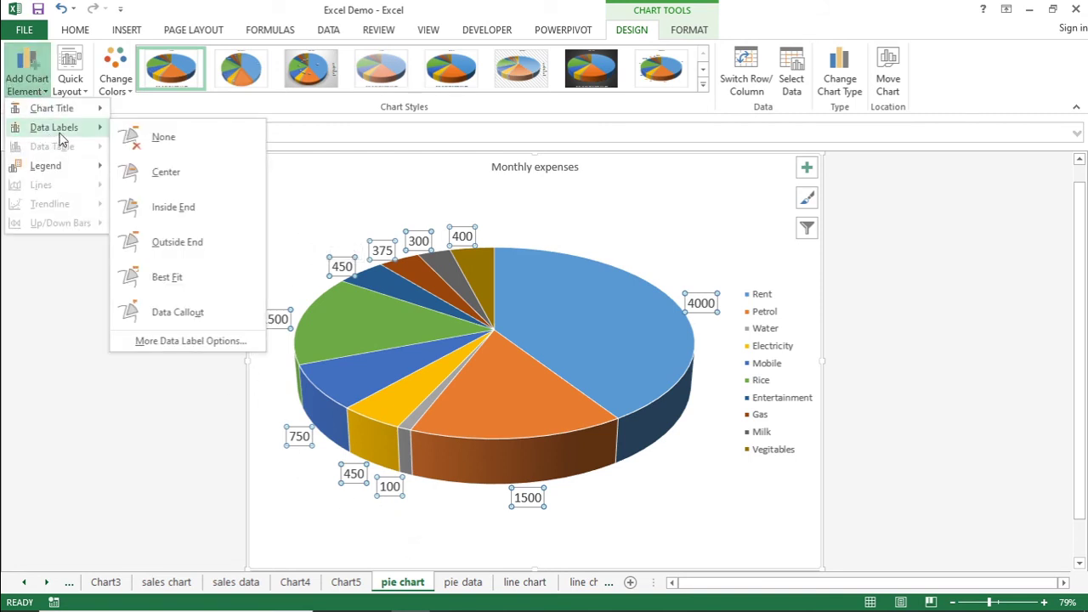
pyautogui.click(164, 344)
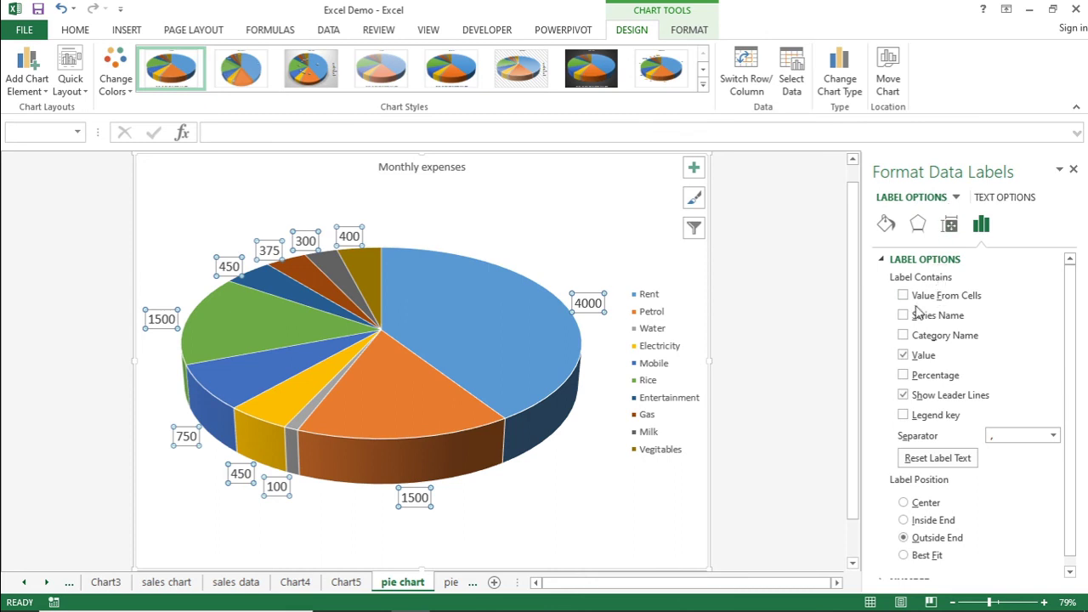
pyautogui.click(903, 336)
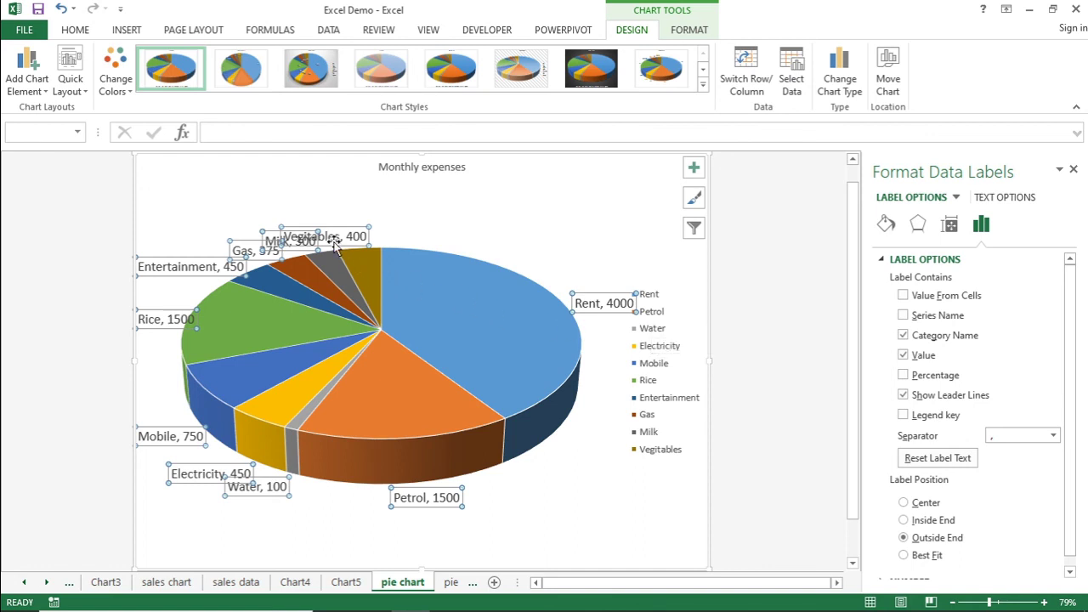
# Include the Percentage in the pie chart's data labels, keeping the Category Name and Value shown as well.
pyautogui.click(903, 375)
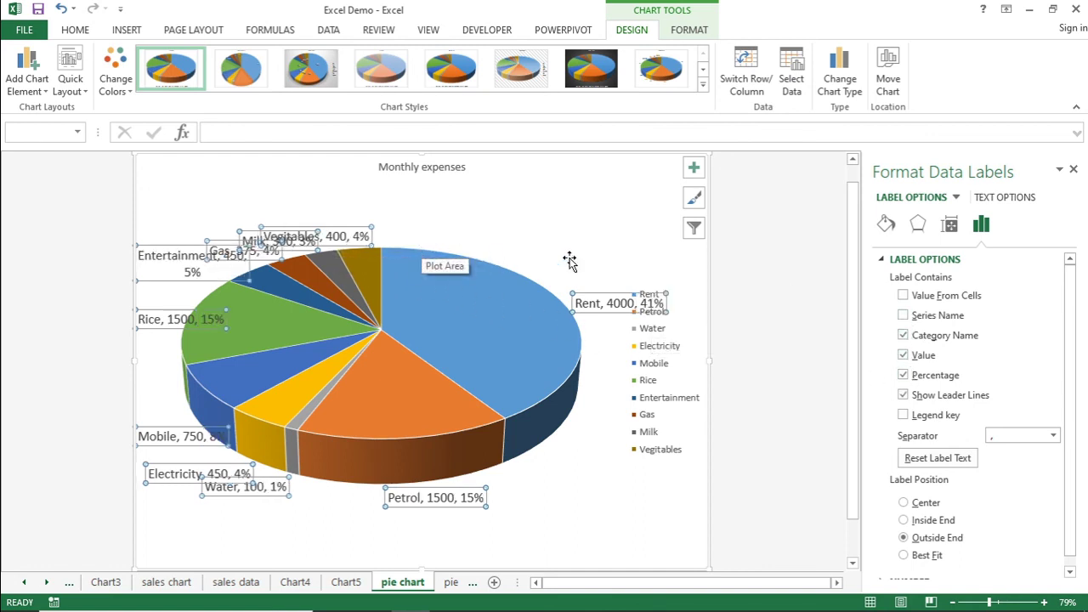
pyautogui.click(903, 356)
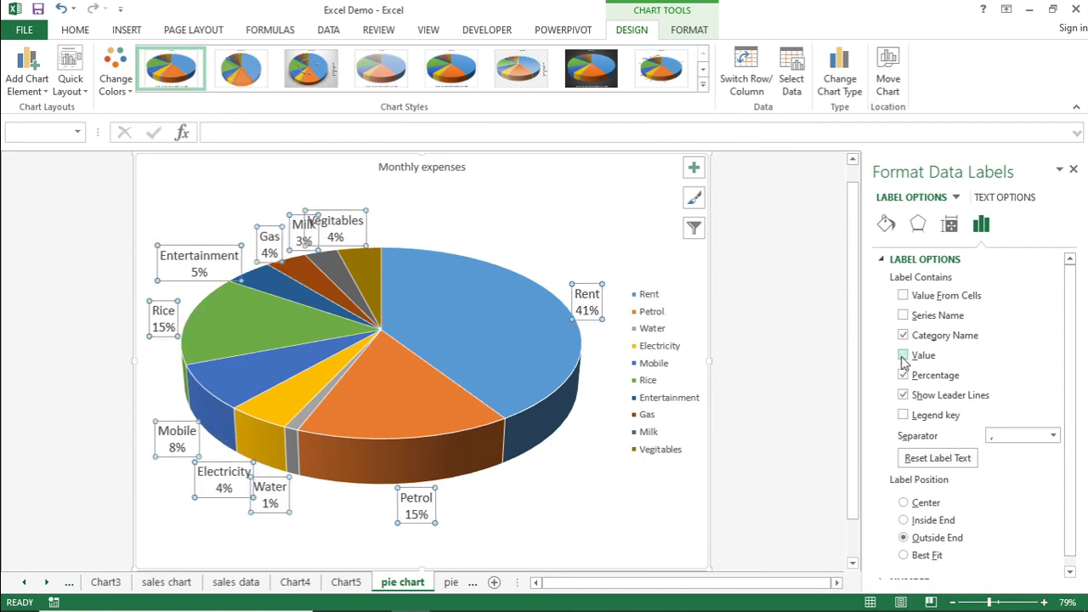
pyautogui.click(903, 356)
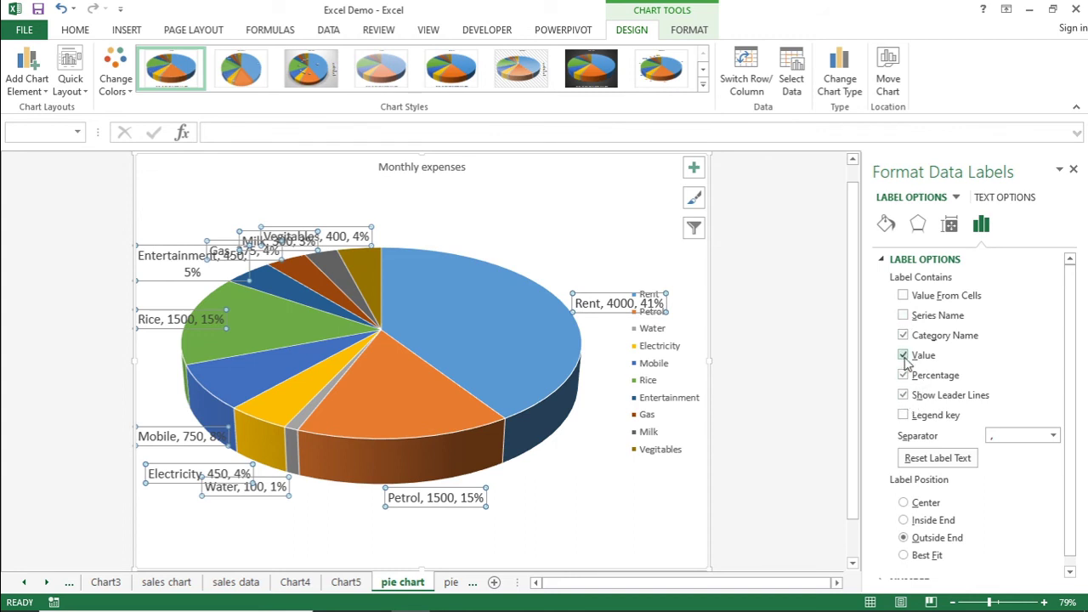
pyautogui.click(533, 207)
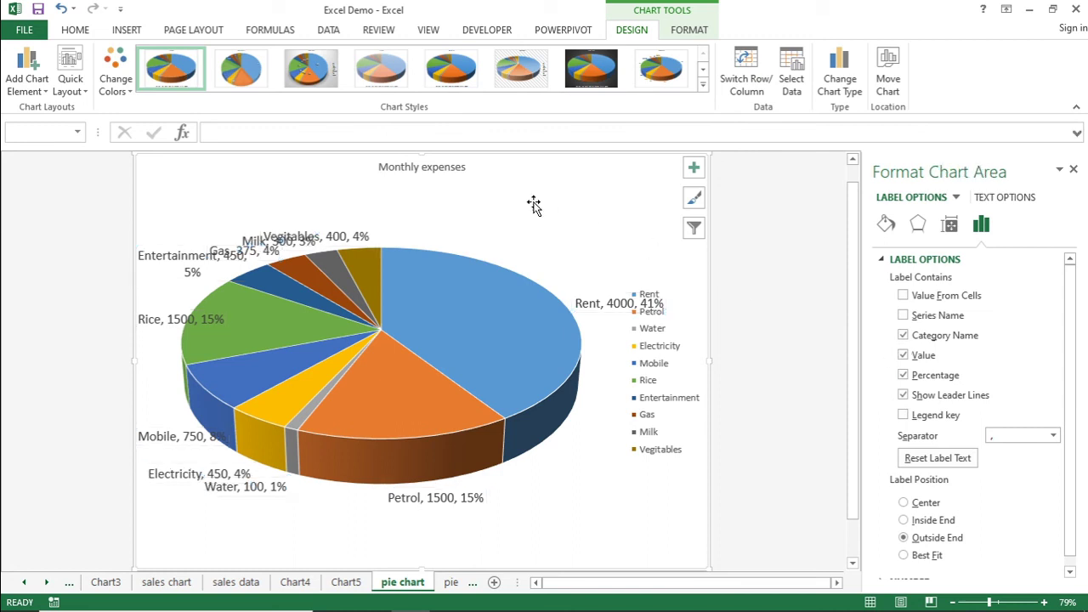
# Spread out the overlapping Vegitables, Milk and Gas data labels above the upper-left part of the pie so each is readable.
pyautogui.click(353, 231)
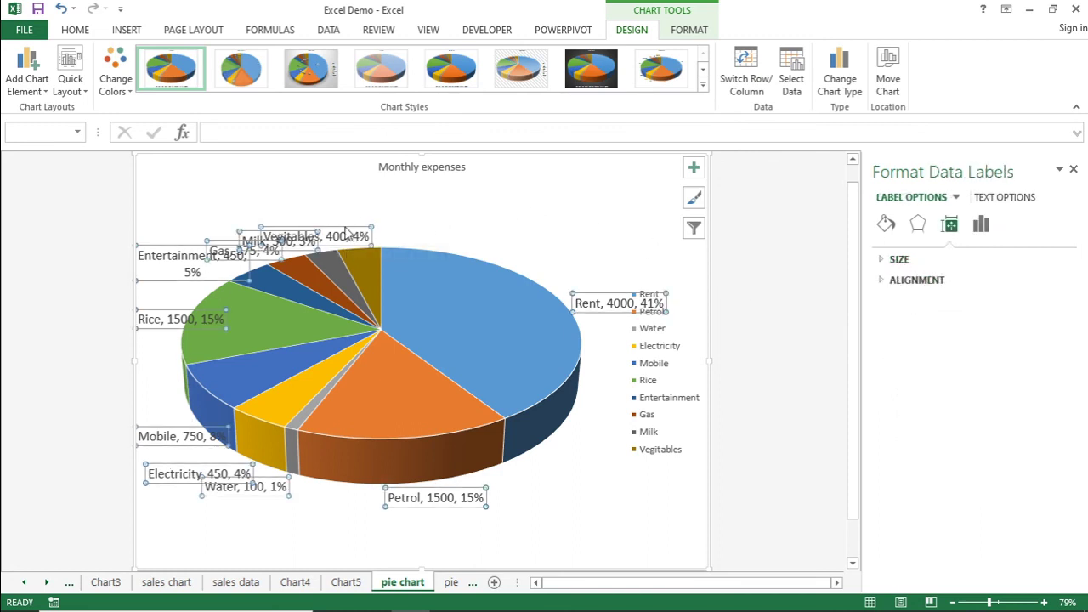
pyautogui.click(344, 233)
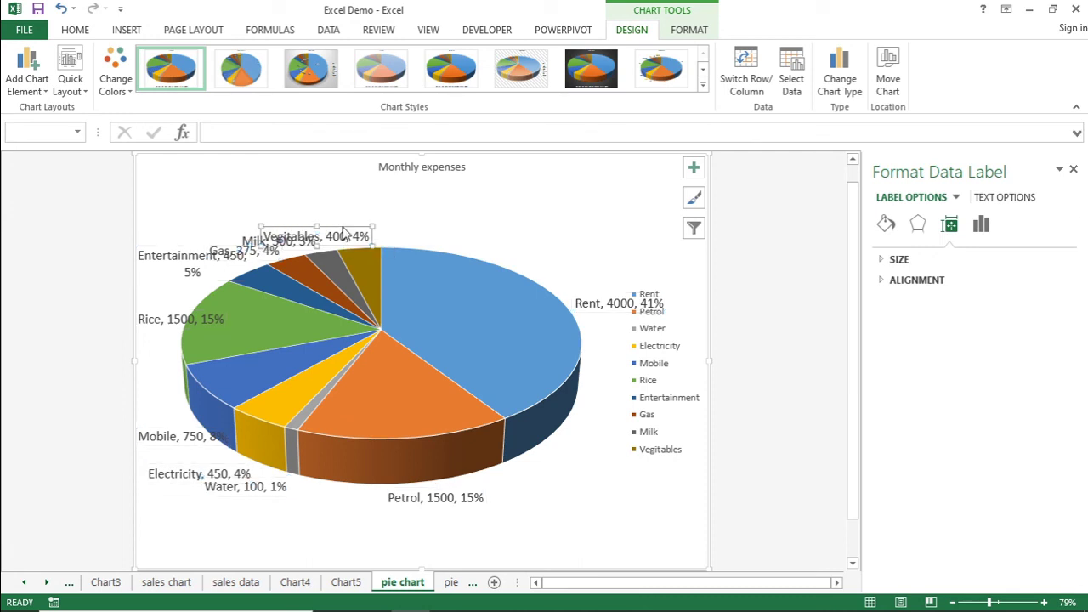
pyautogui.moveTo(343, 230); pyautogui.dragTo(340, 173)
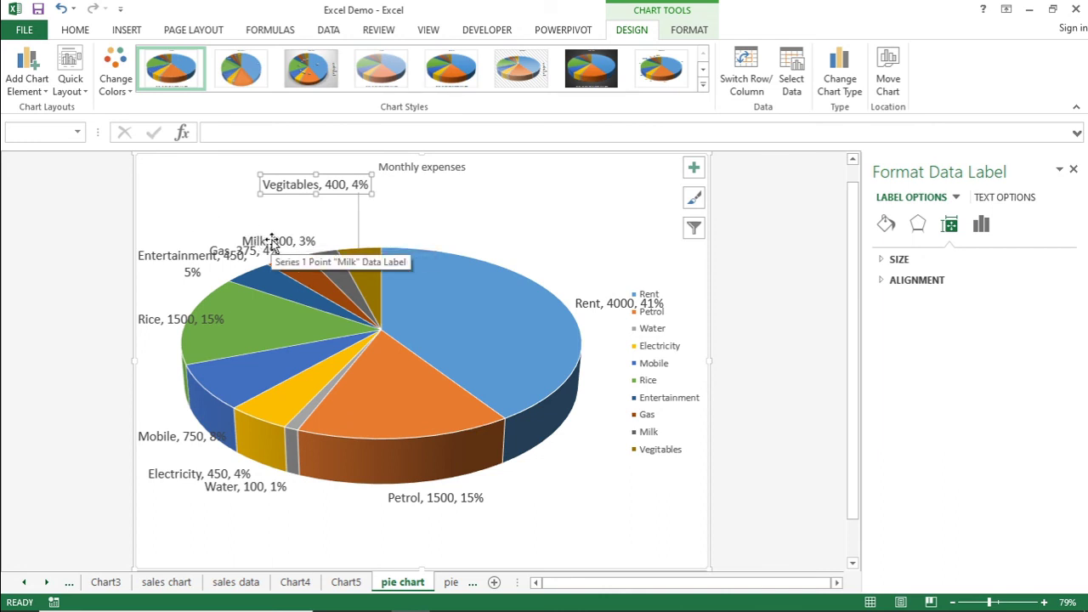
pyautogui.click(272, 240)
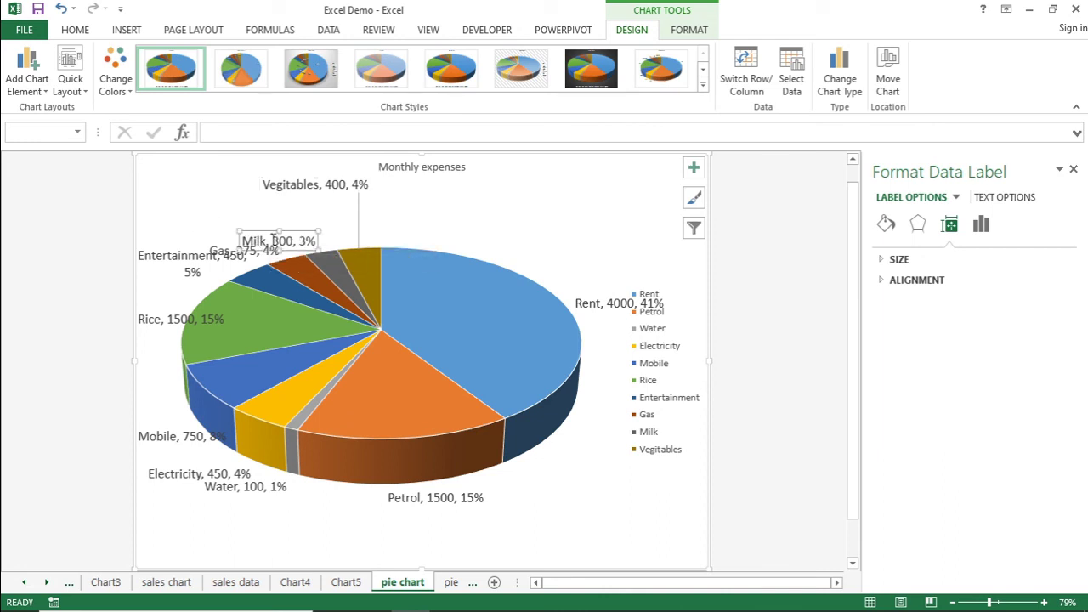
pyautogui.moveTo(267, 230); pyautogui.dragTo(232, 203)
pyautogui.moveTo(256, 239); pyautogui.dragTo(207, 234)
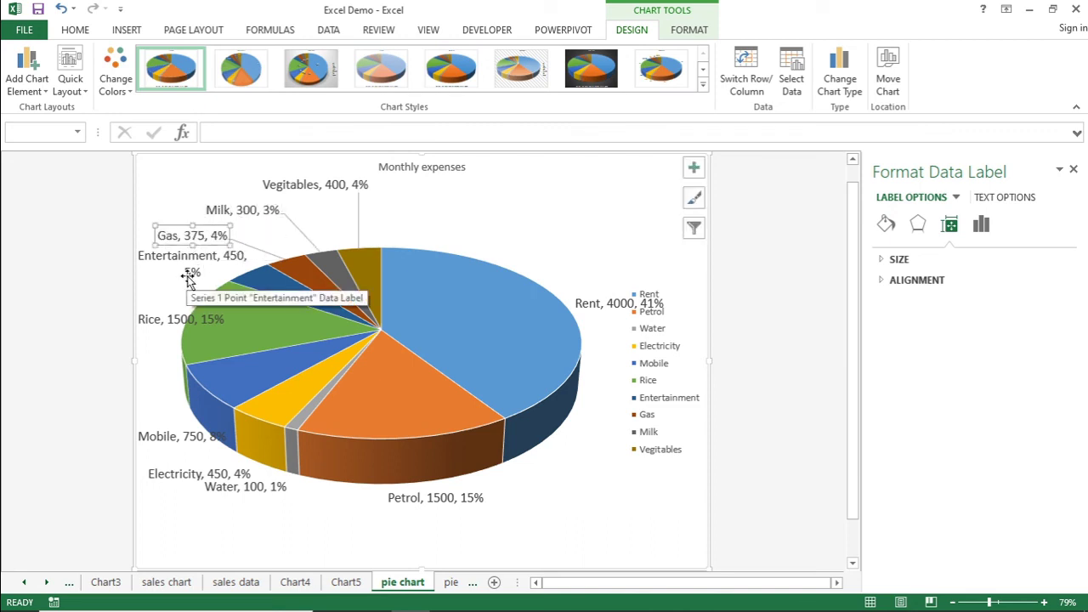
# Shift the Entertainment label slightly down and move the Rent label above its slice, clear of the legend.
pyautogui.click(178, 265)
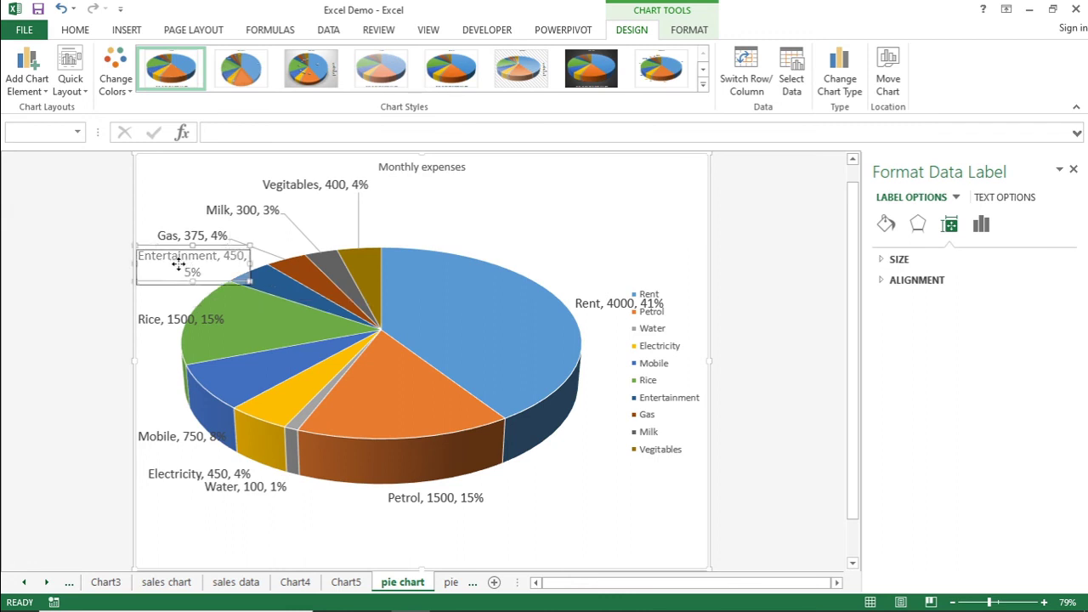
pyautogui.moveTo(178, 265); pyautogui.dragTo(178, 270)
pyautogui.moveTo(576, 295); pyautogui.dragTo(486, 202)
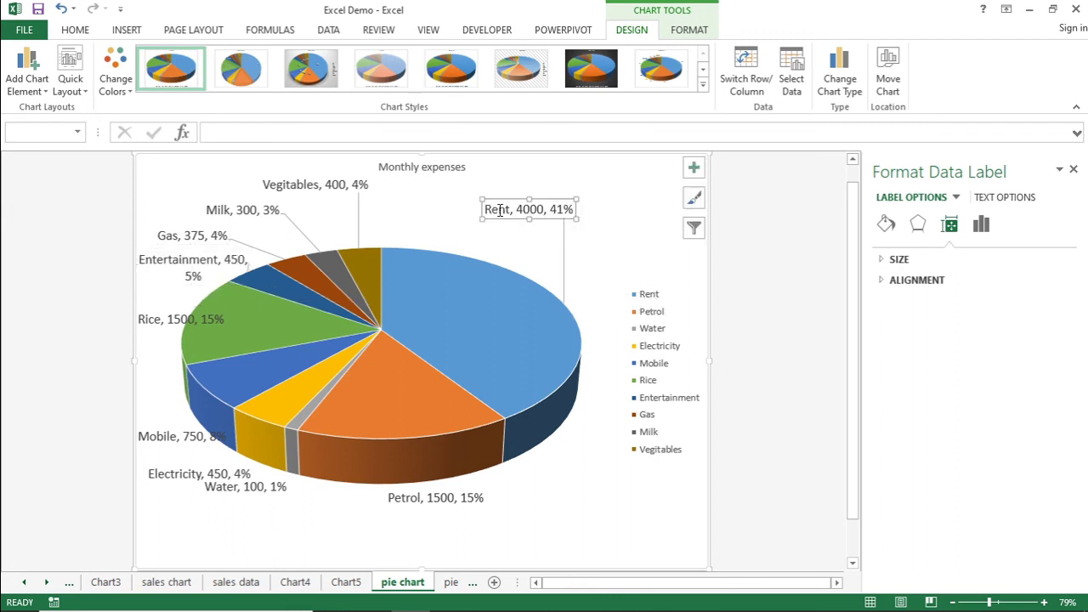
pyautogui.click(630, 518)
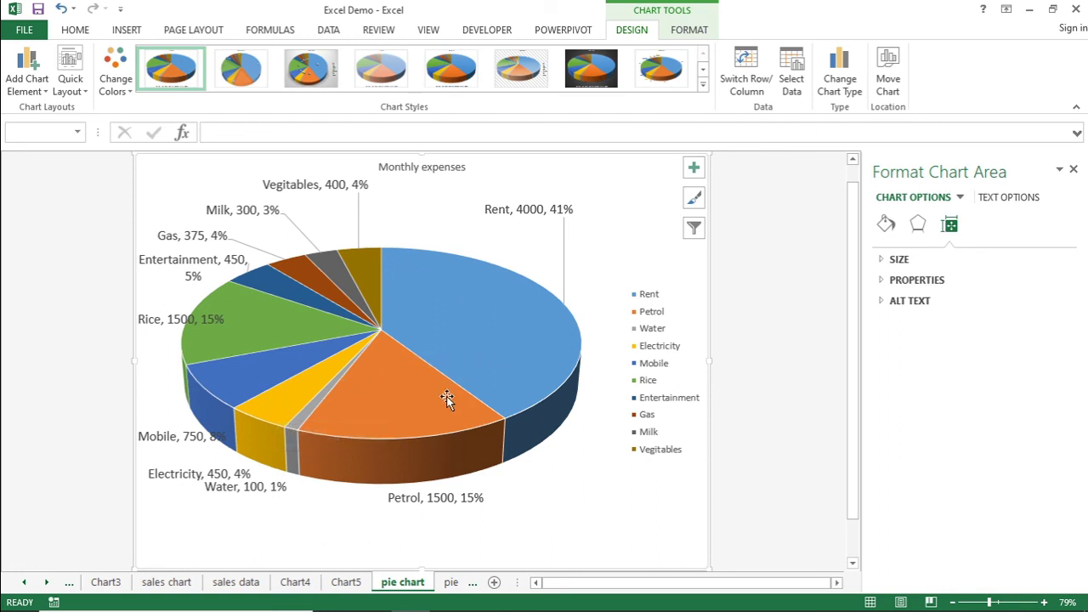
# Pull only the Electricity slice out of the pie to a point explosion of about 23%.
pyautogui.click(275, 406)
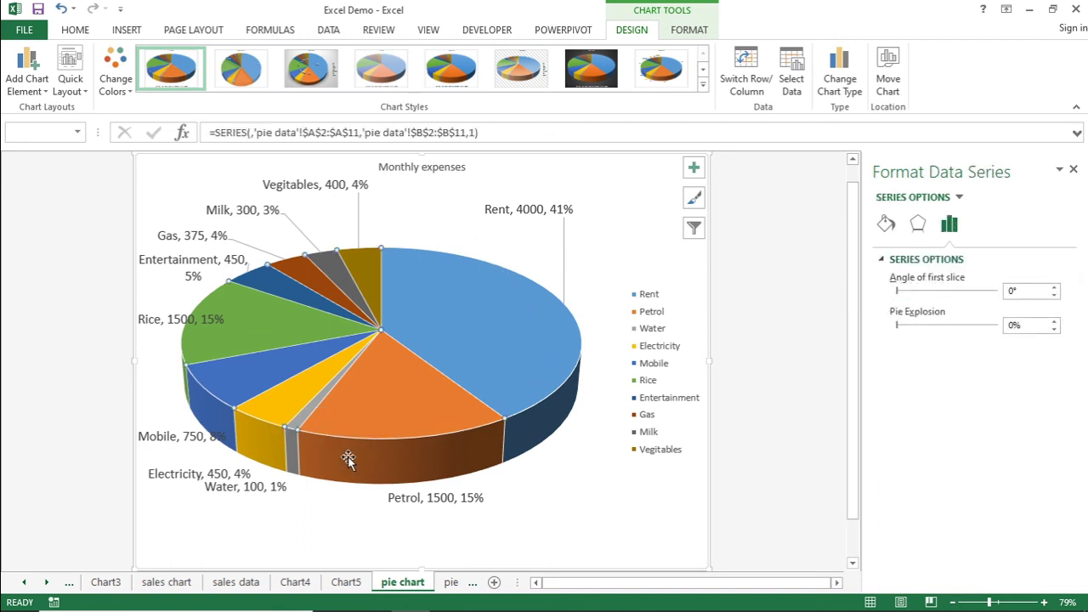
pyautogui.click(292, 401)
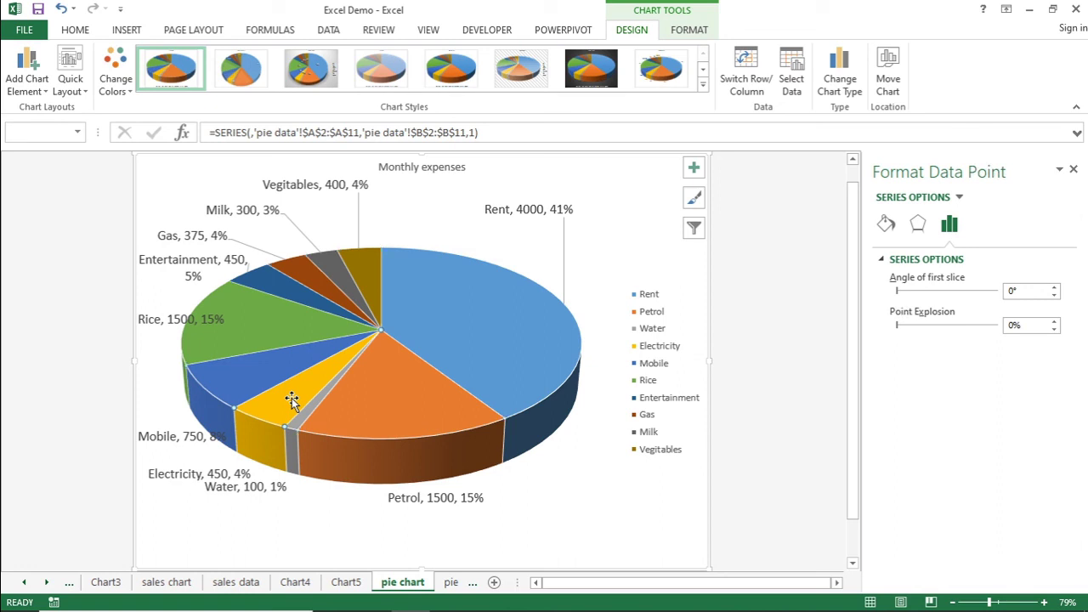
pyautogui.moveTo(292, 400); pyautogui.dragTo(272, 432)
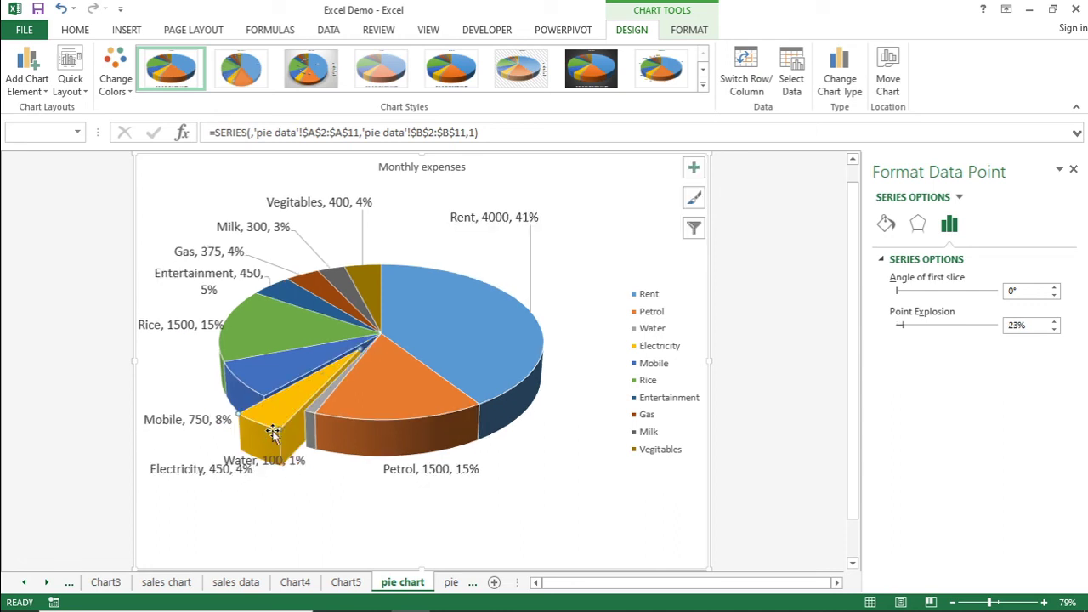
# Pull the Rent slice out to about 23% explosion, and separate the Entertainment and Rice slices from the pie, Rice by about 12%.
pyautogui.moveTo(445, 346)
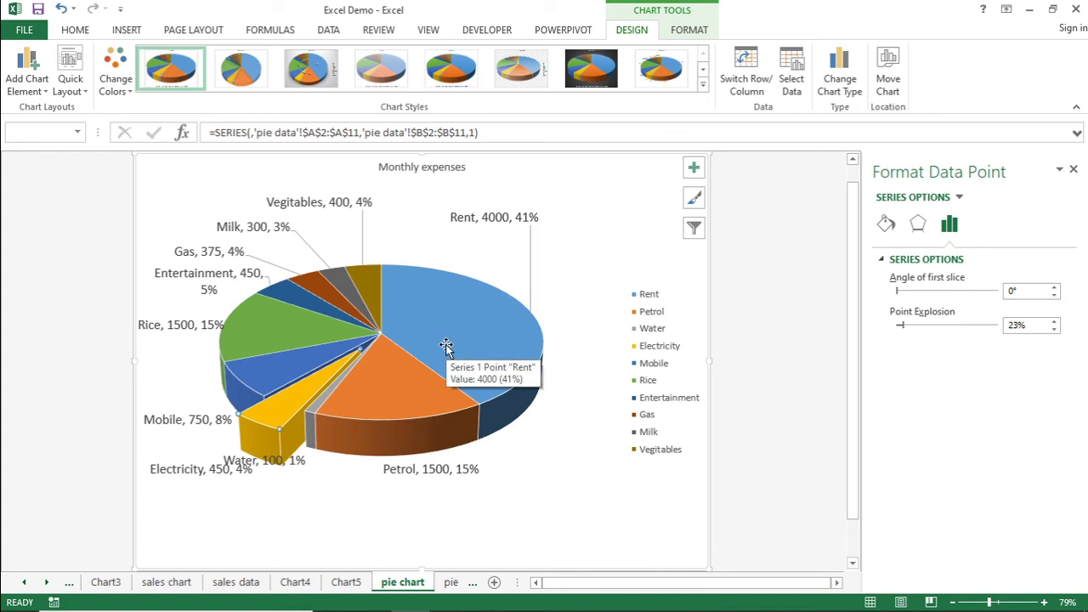
pyautogui.moveTo(445, 347); pyautogui.dragTo(484, 342)
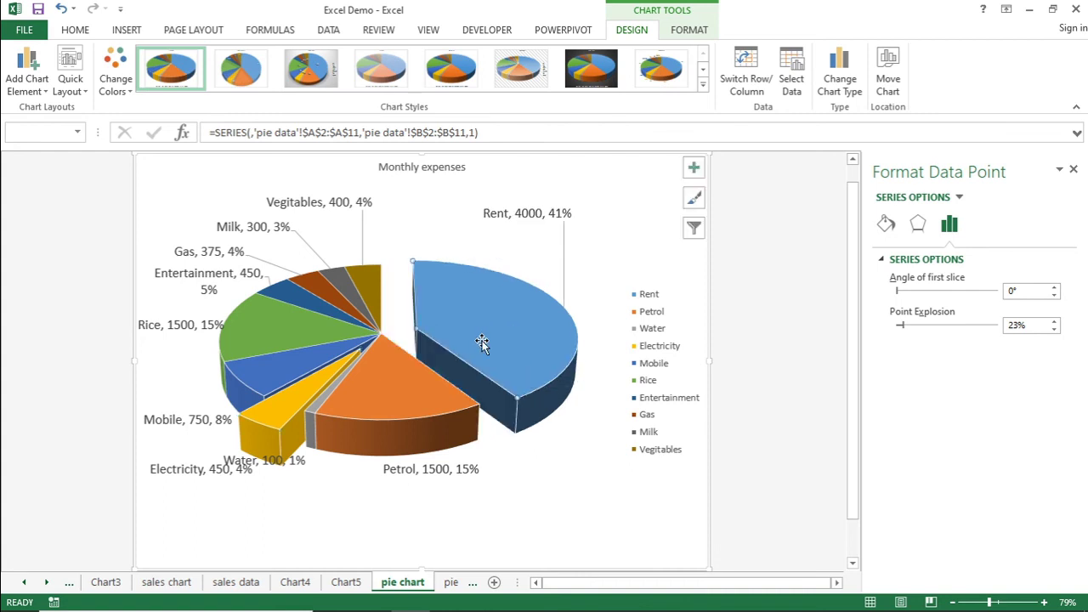
pyautogui.click(311, 303)
pyautogui.moveTo(311, 303); pyautogui.dragTo(267, 330)
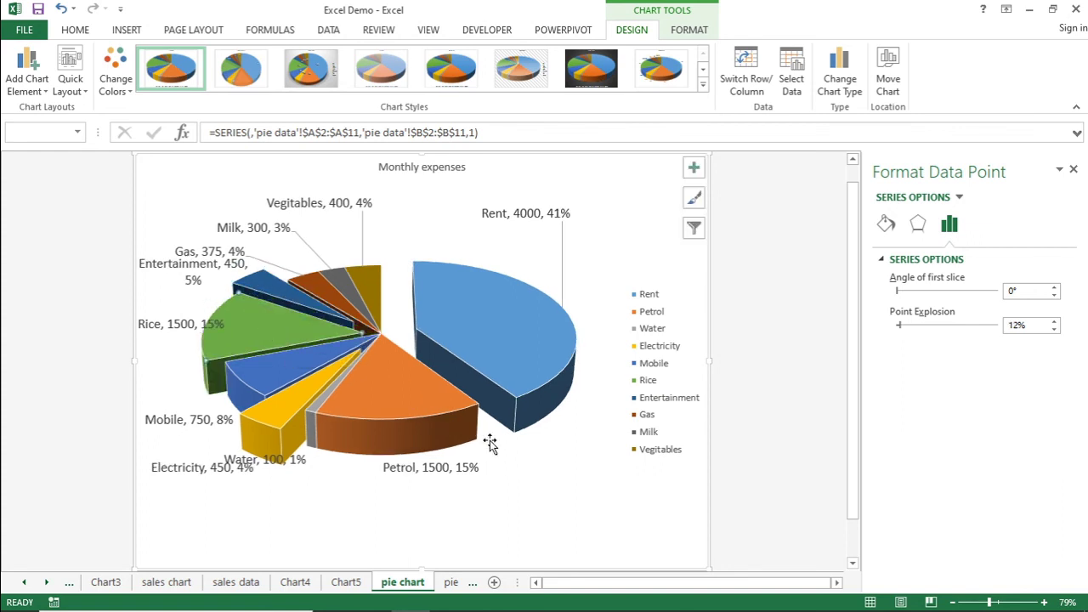